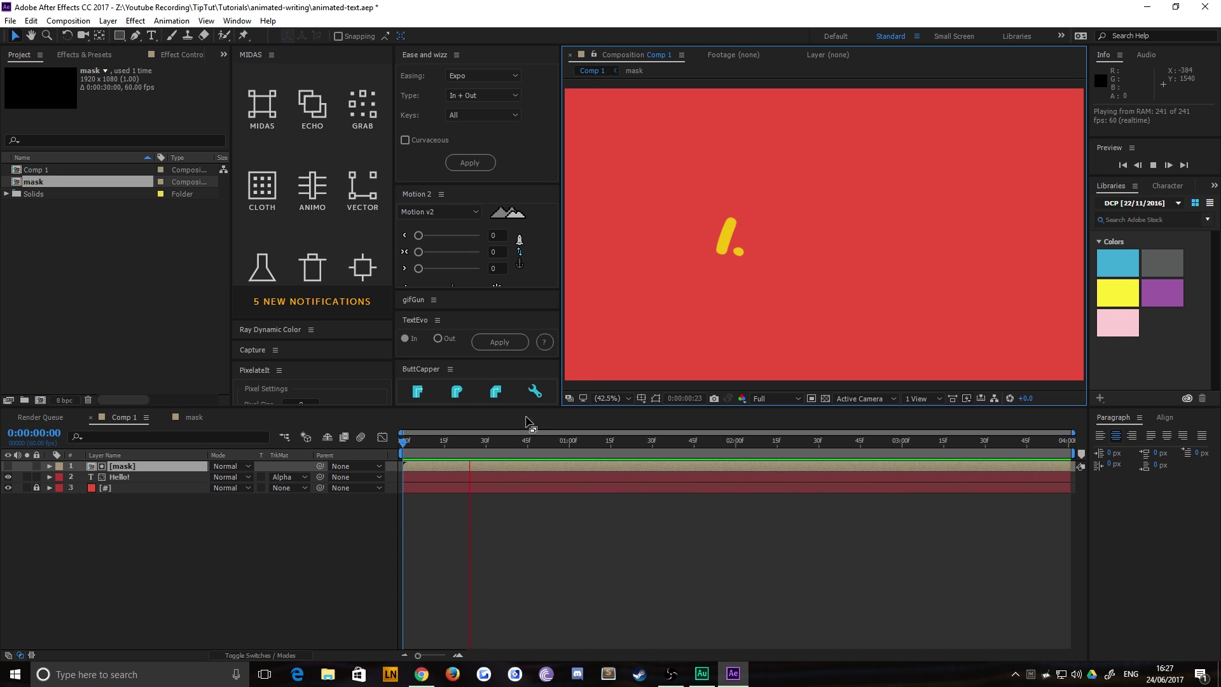
Open the [mask] precomp from Comp 1 and preview and scrub its strokes writing HELLO! on
key(space)
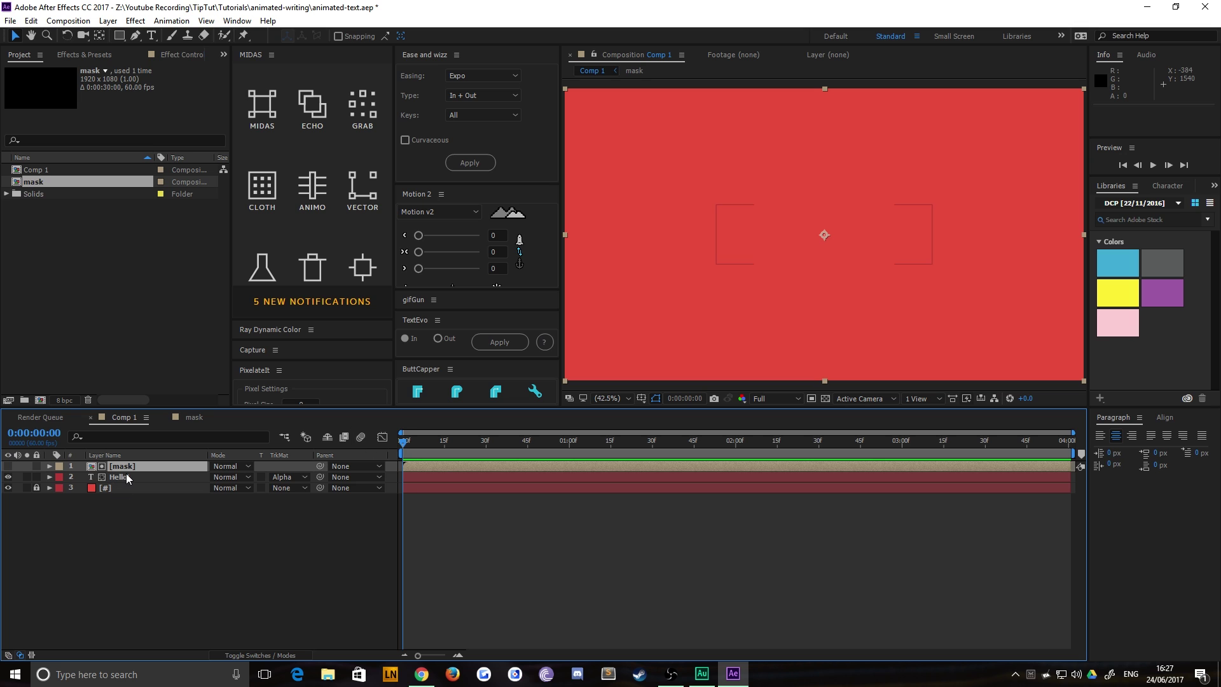
click(126, 474)
key(space)
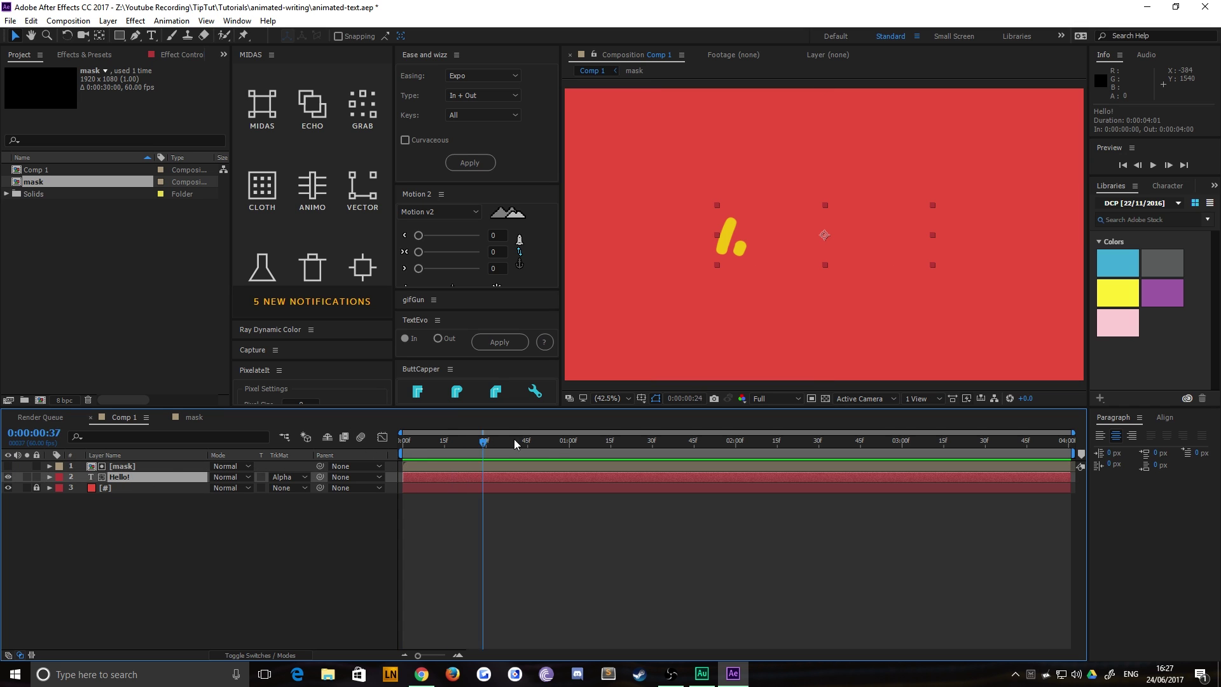
double_click(130, 466)
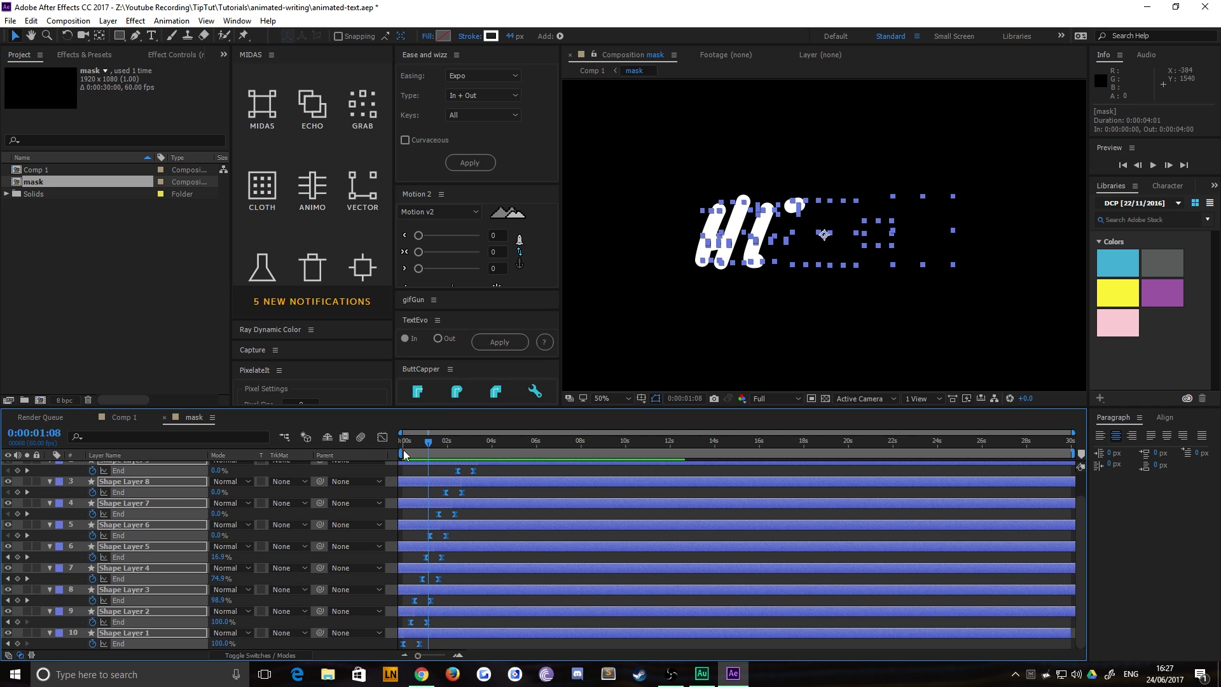
key(space)
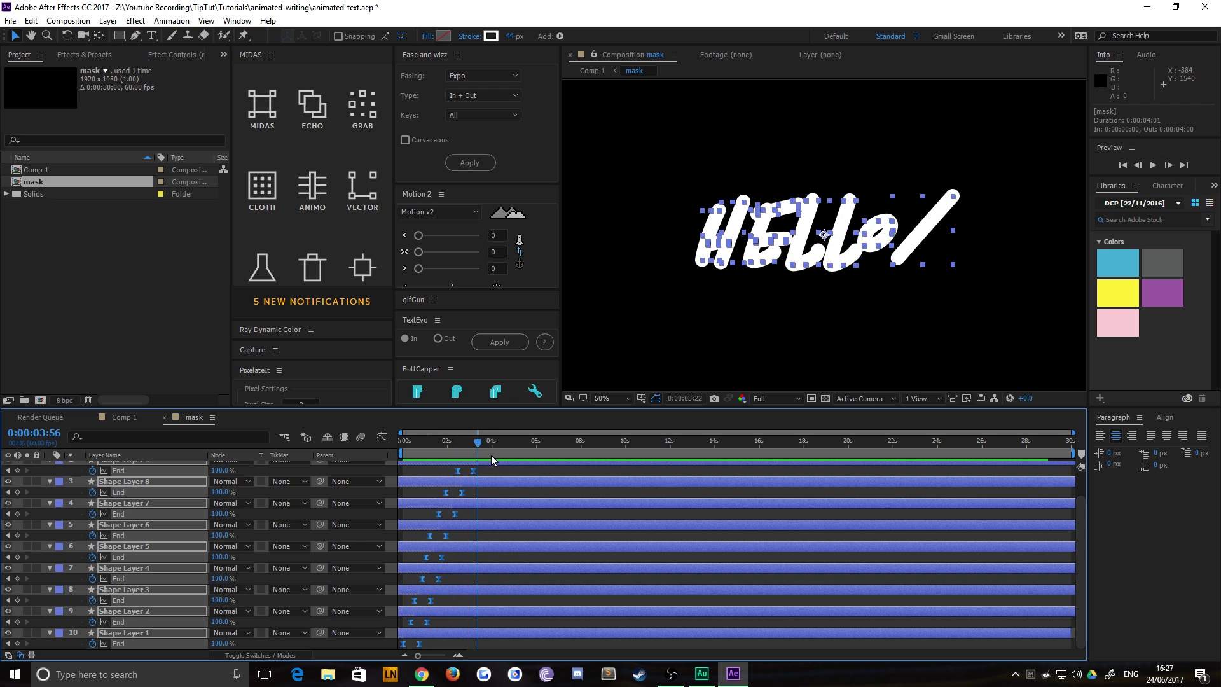
drag(522, 456, 373, 443)
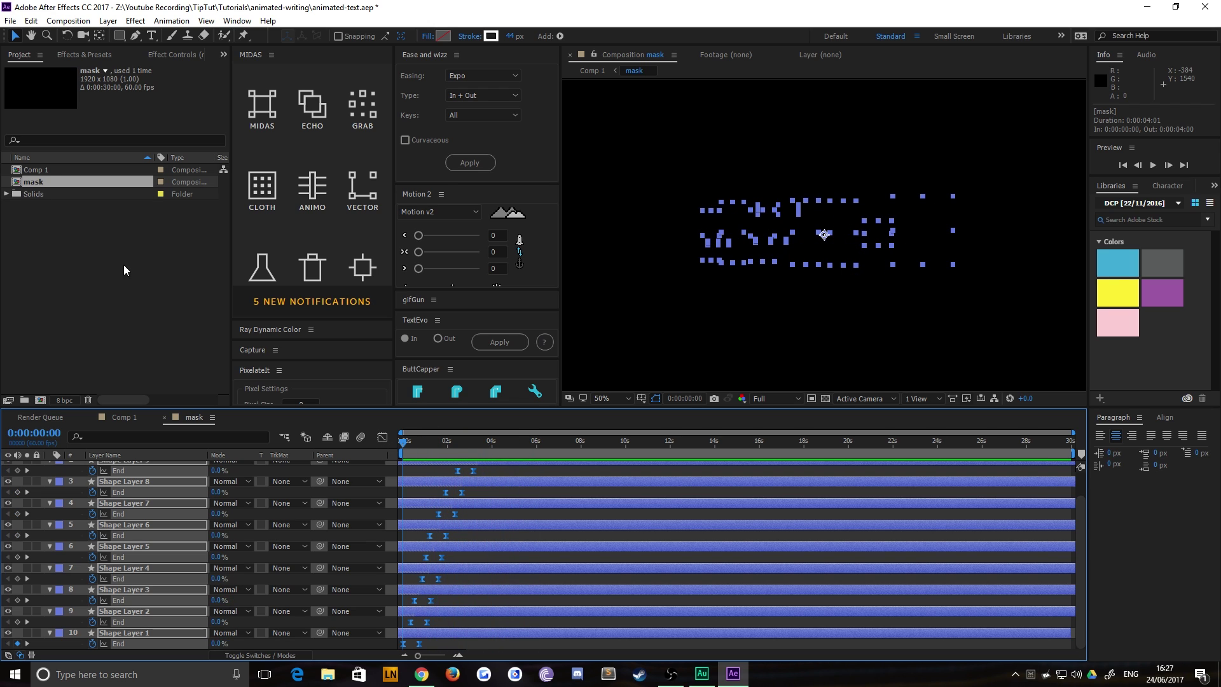
Create a project folder named 'example' and move all existing project items into it
right_click(64, 235)
click(100, 257)
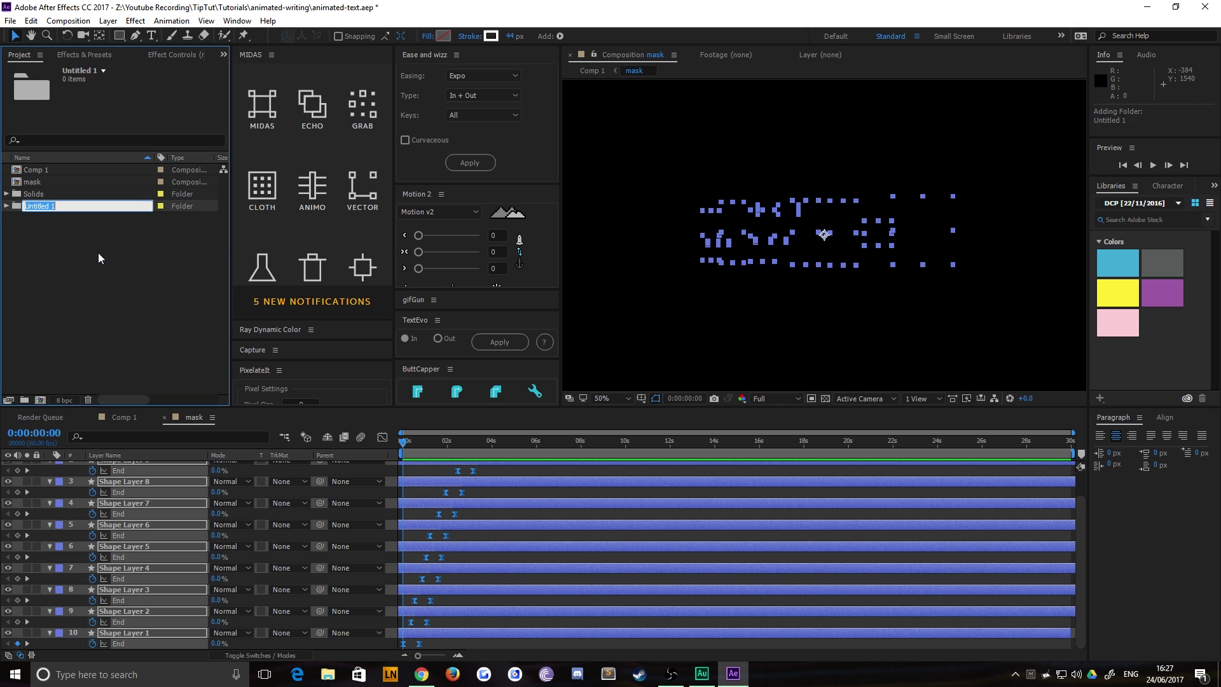
text(example)
key(Return)
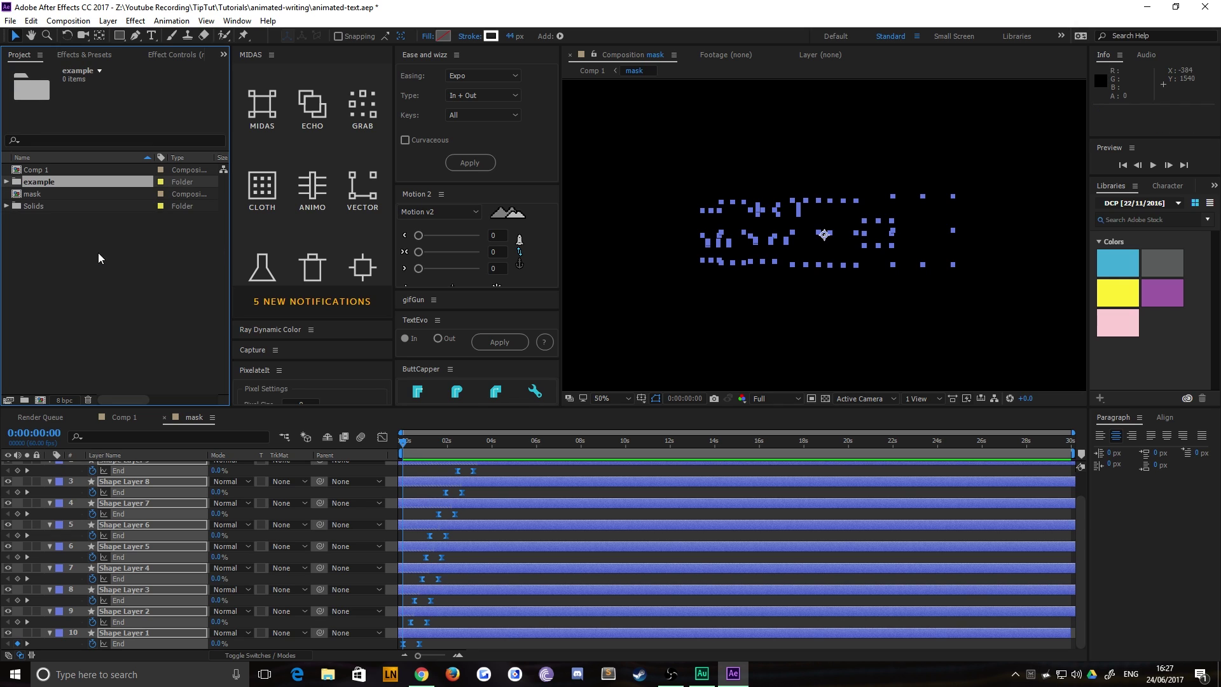
click(34, 194)
shift+click(37, 207)
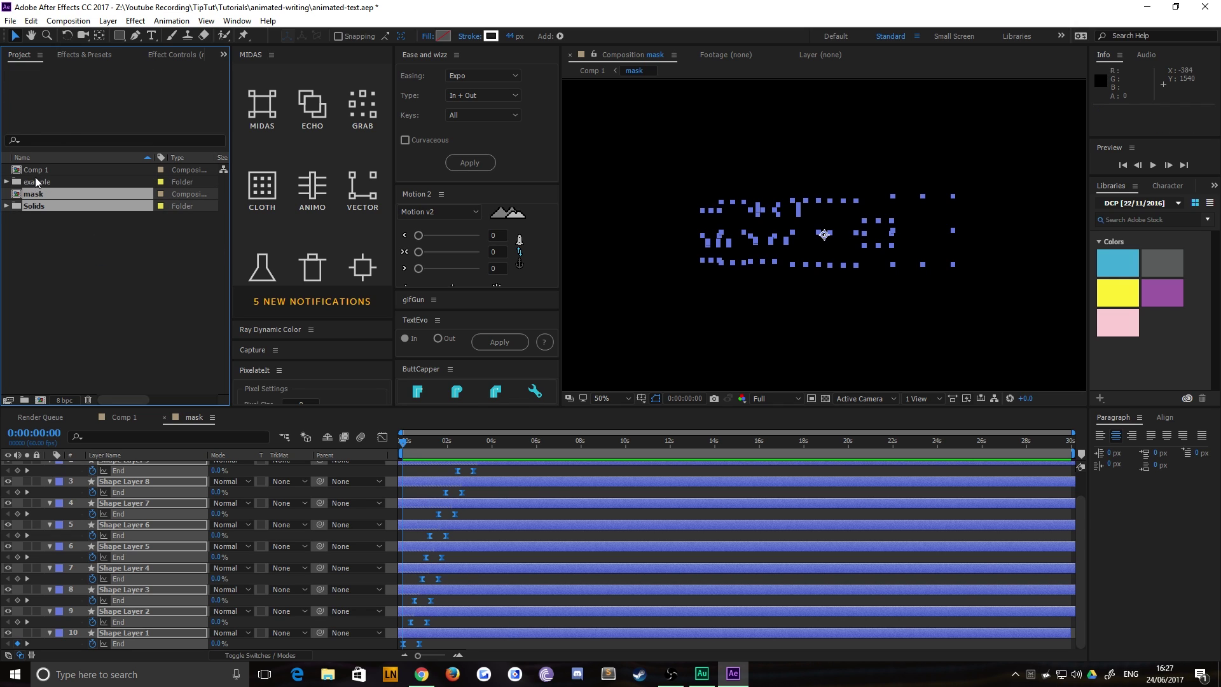
shift+click(32, 170)
drag(32, 170, 37, 183)
Create a new 1920×1080, 60 fps composition named Comp 2
click(68, 20)
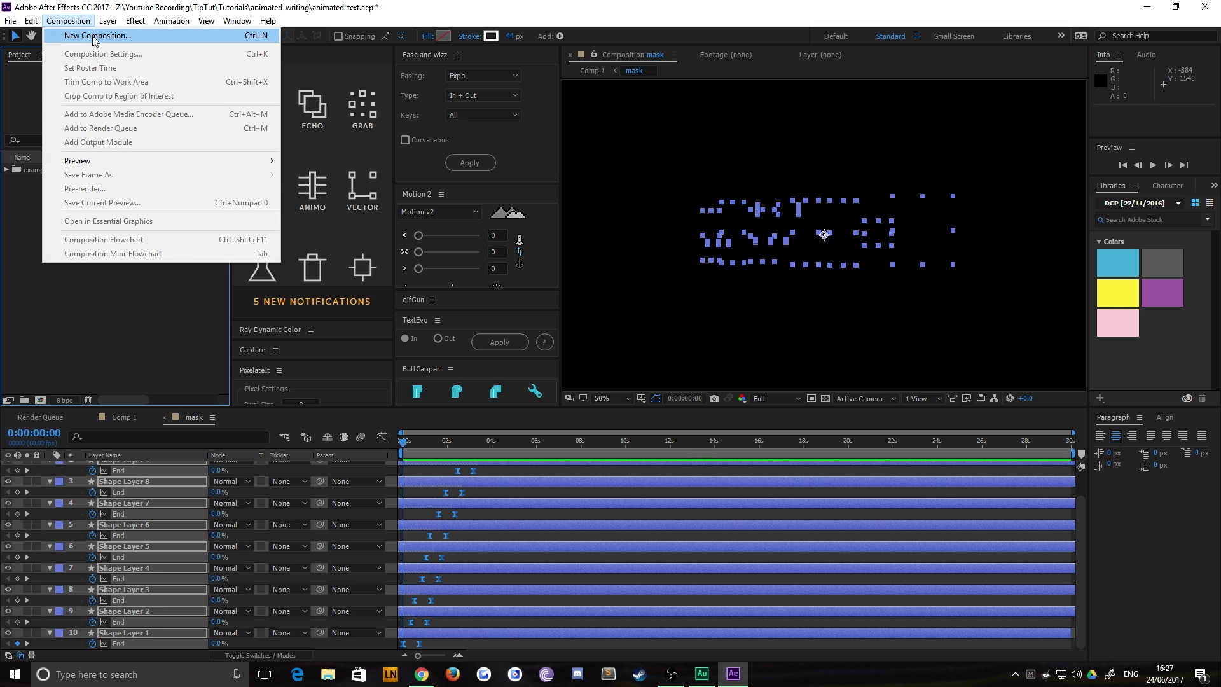
click(94, 36)
drag(437, 149, 505, 143)
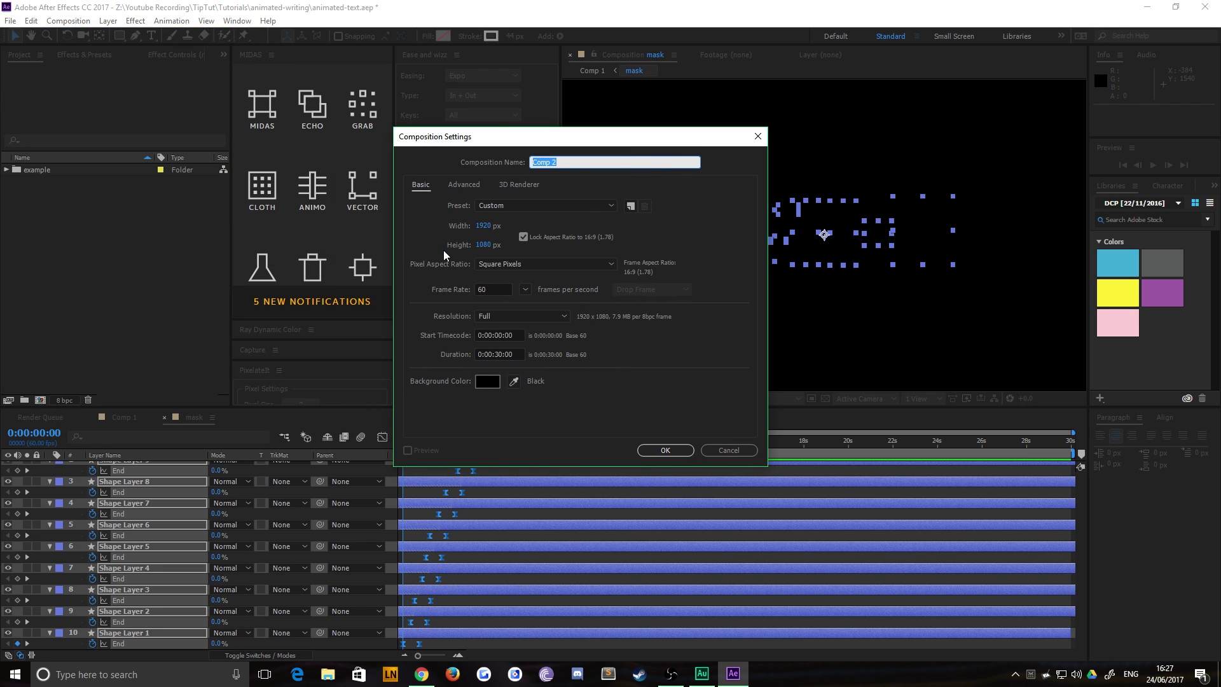
click(664, 449)
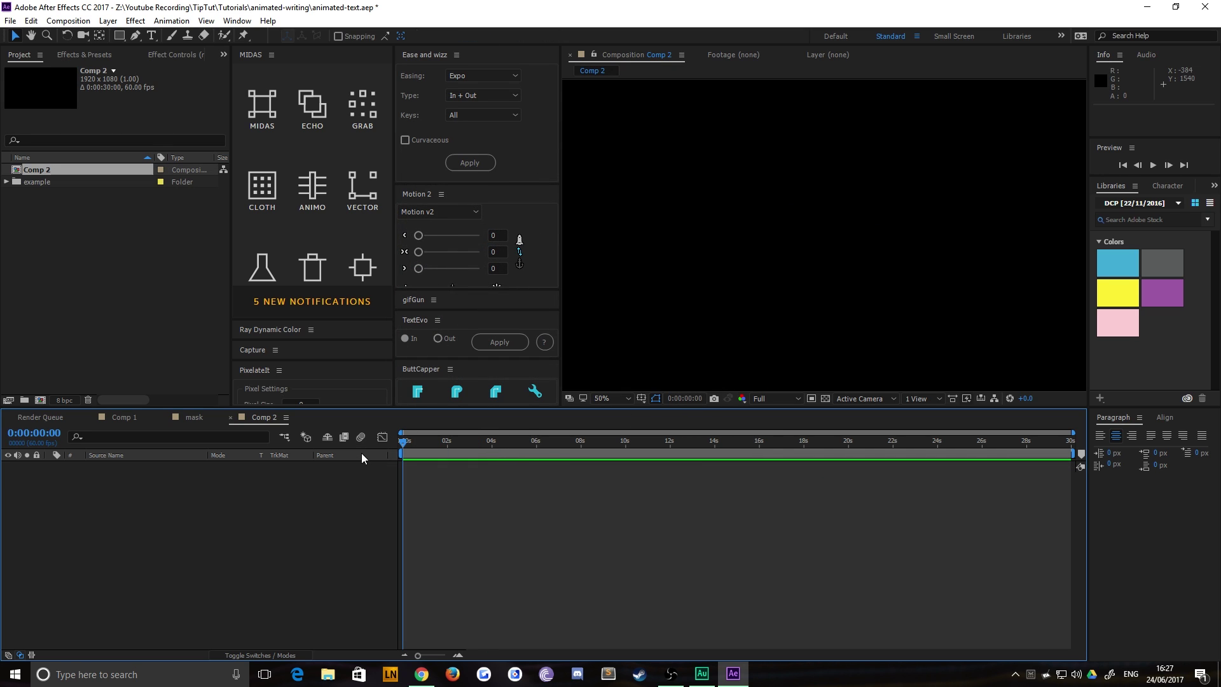
Add a red solid layer to Comp 2 and fit the whole frame in the viewer
click(109, 21)
mouse_move(128, 38)
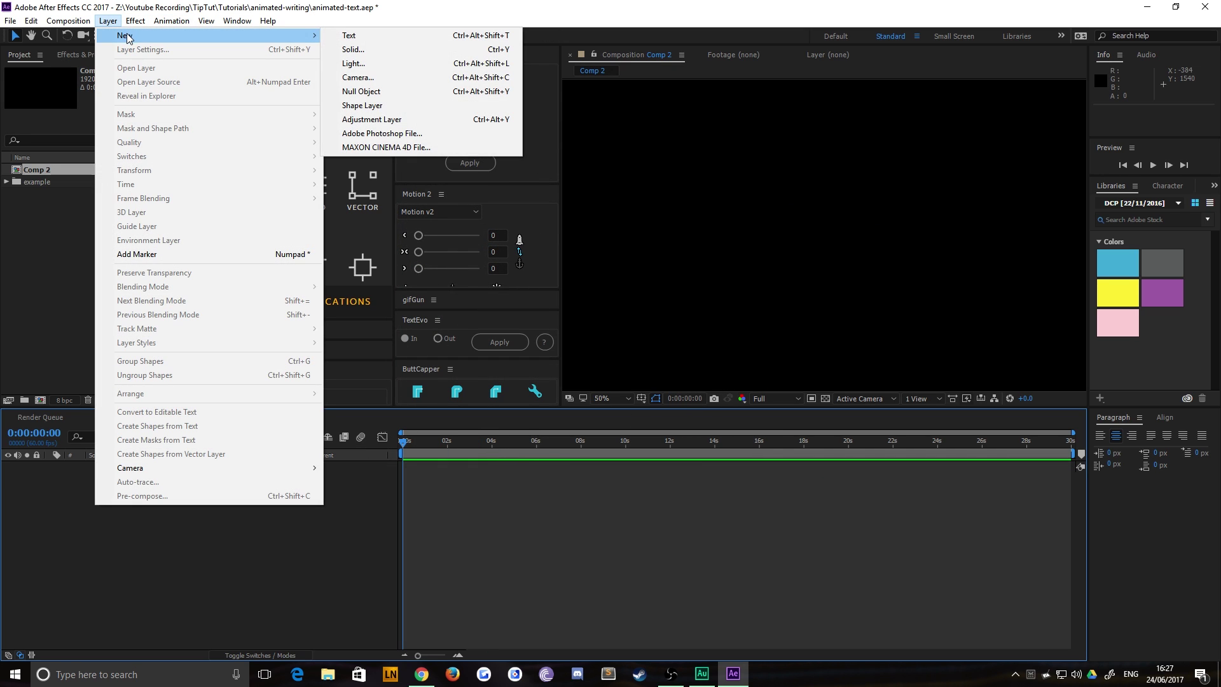
click(353, 50)
key(Return)
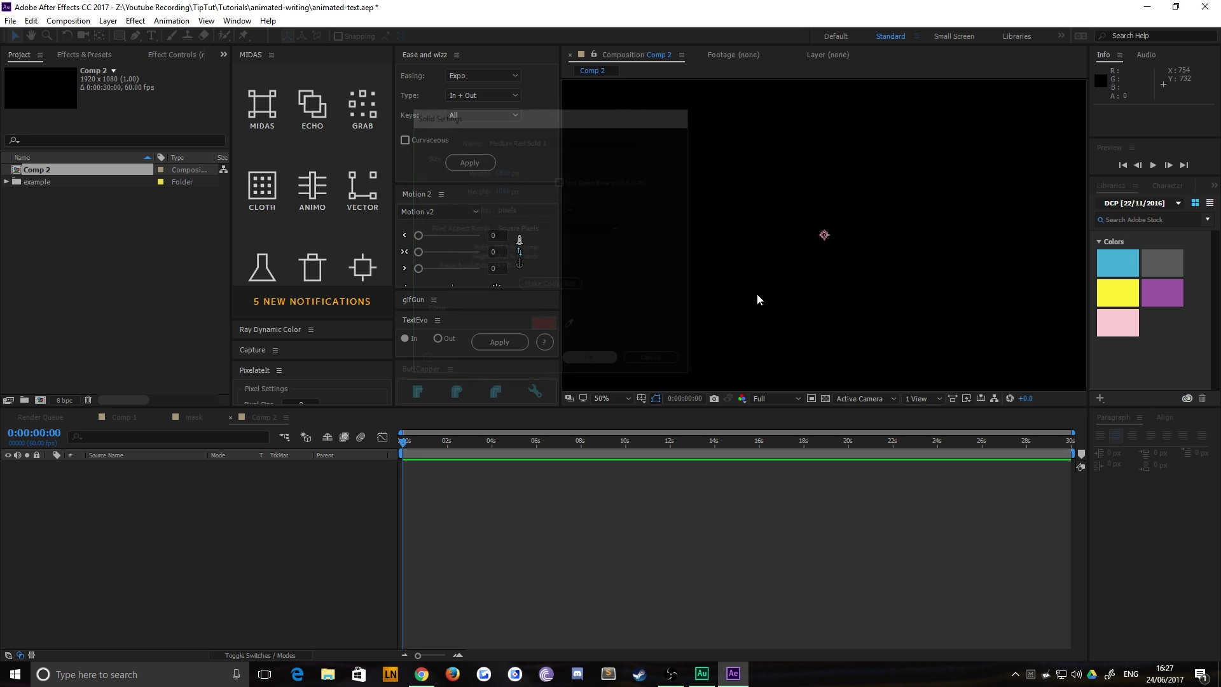
click(610, 398)
click(605, 414)
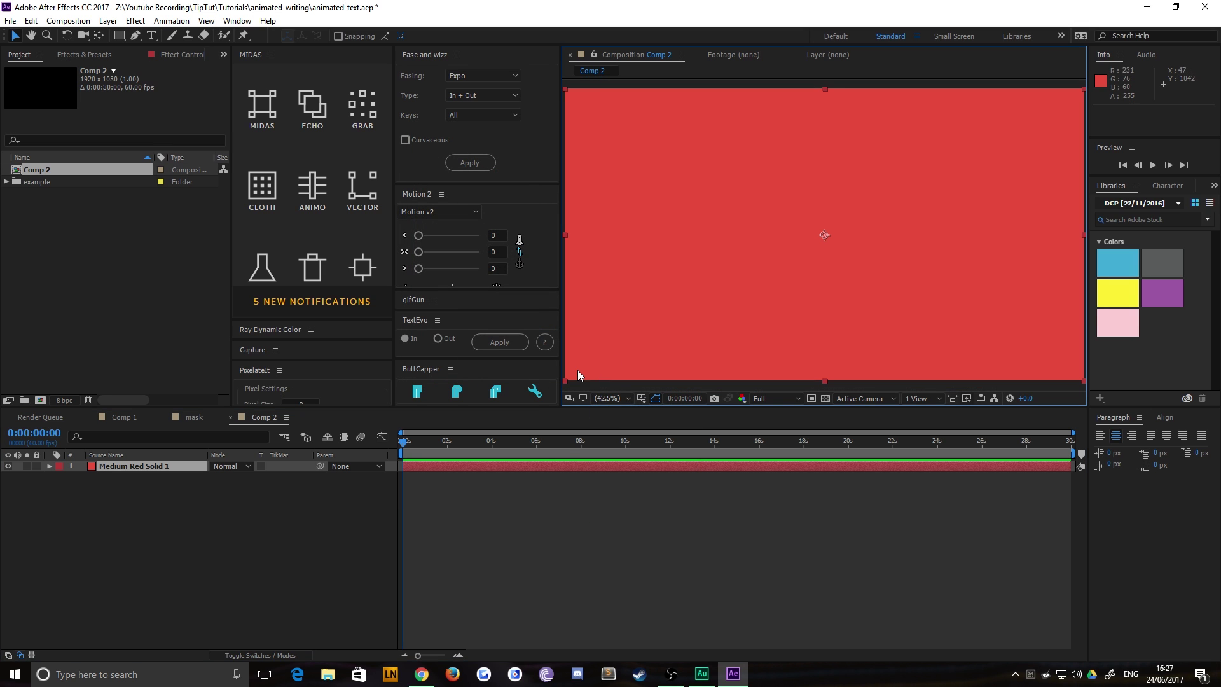
Add a yellow text layer reading 'HELLO!'
click(541, 540)
click(152, 36)
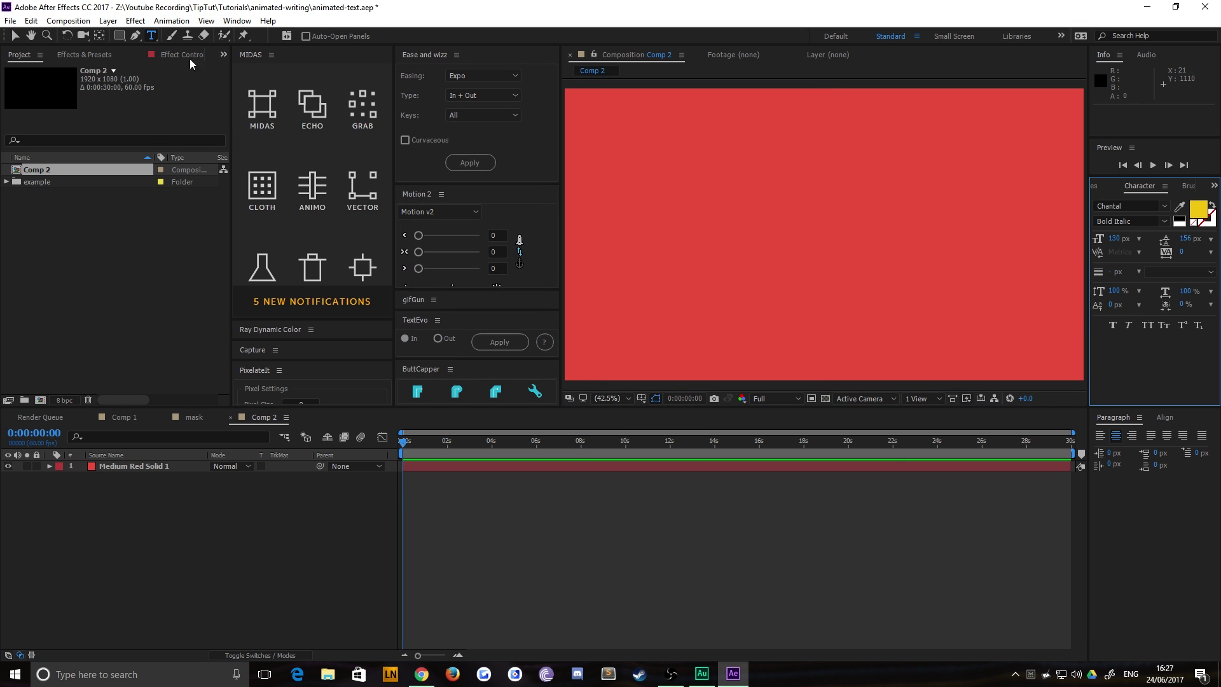
click(701, 230)
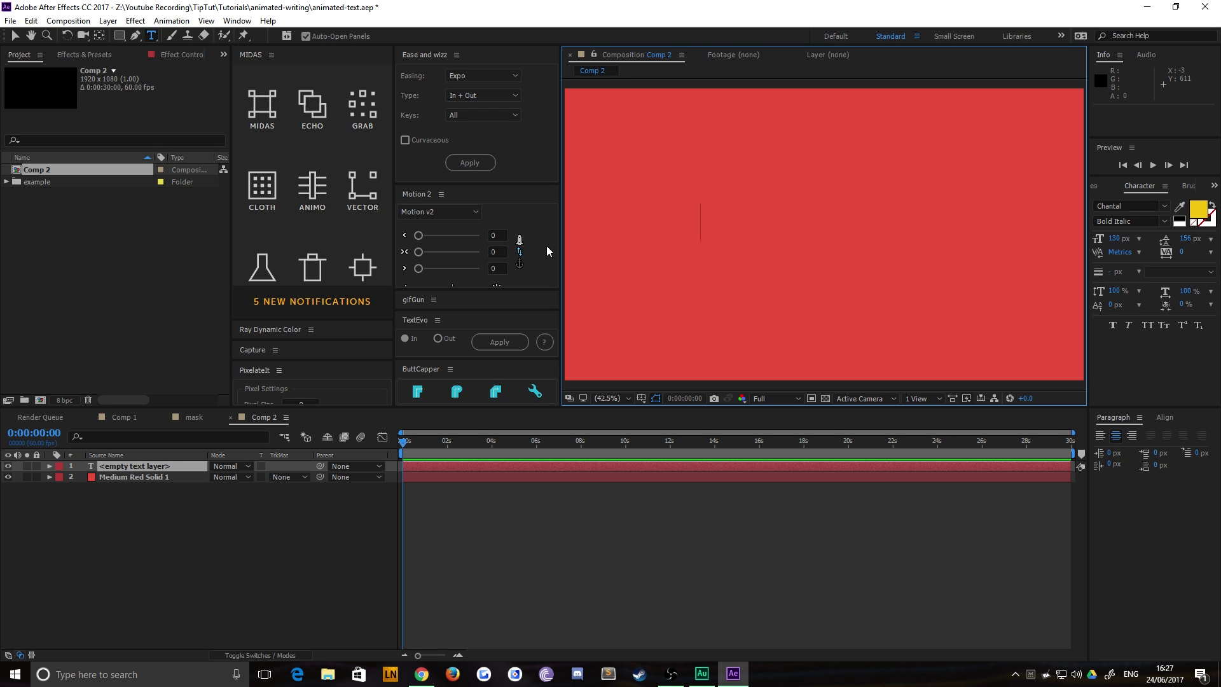
text(TIPTUT)
key(BackSpace)
key(BackSpace)
key(BackSpace)
key(BackSpace)
key(BackSpace)
key(BackSpace)
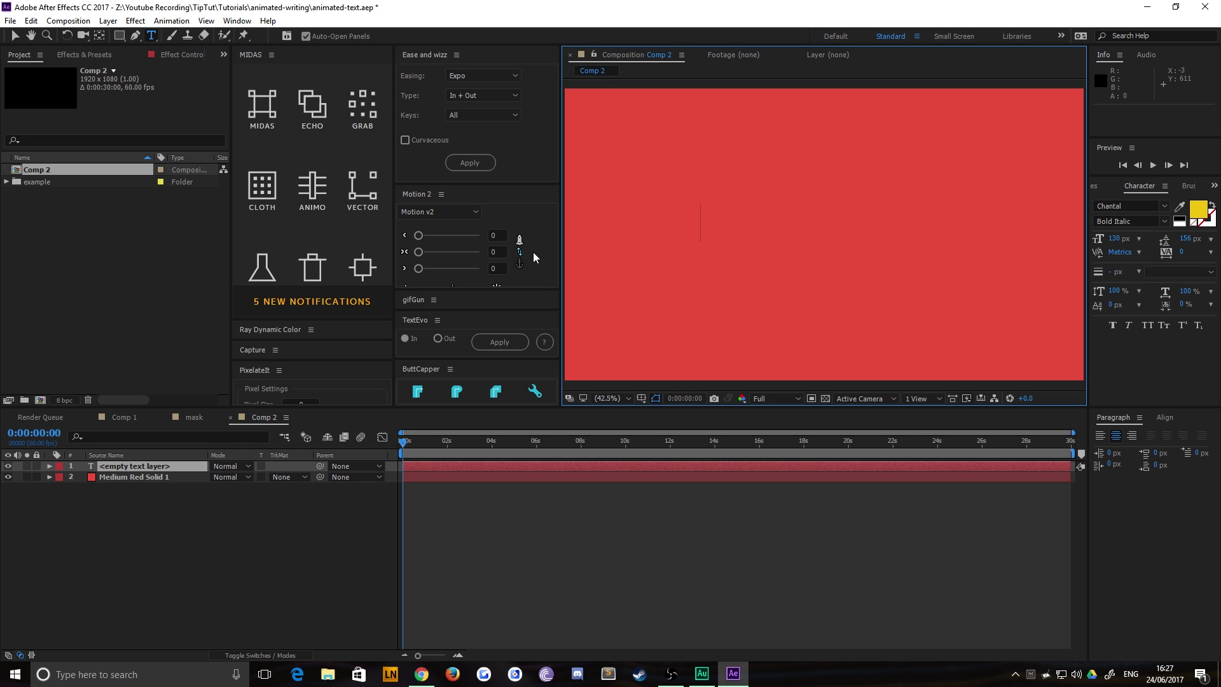
text(HELLO!)
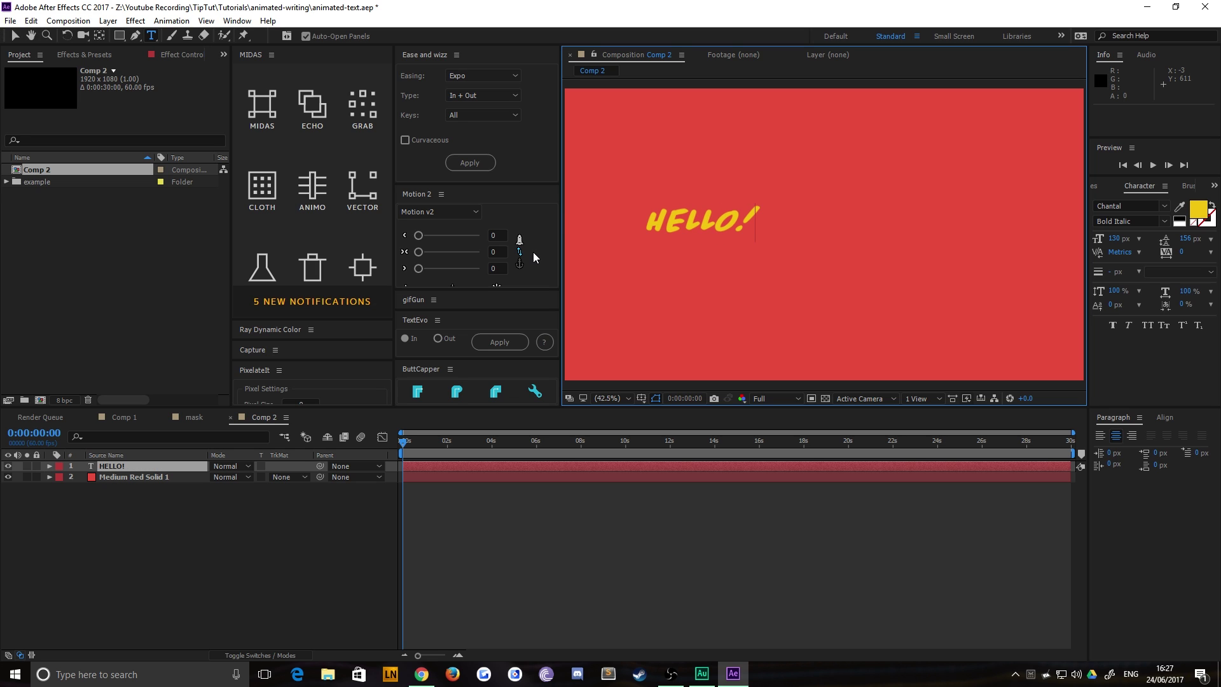
click(16, 36)
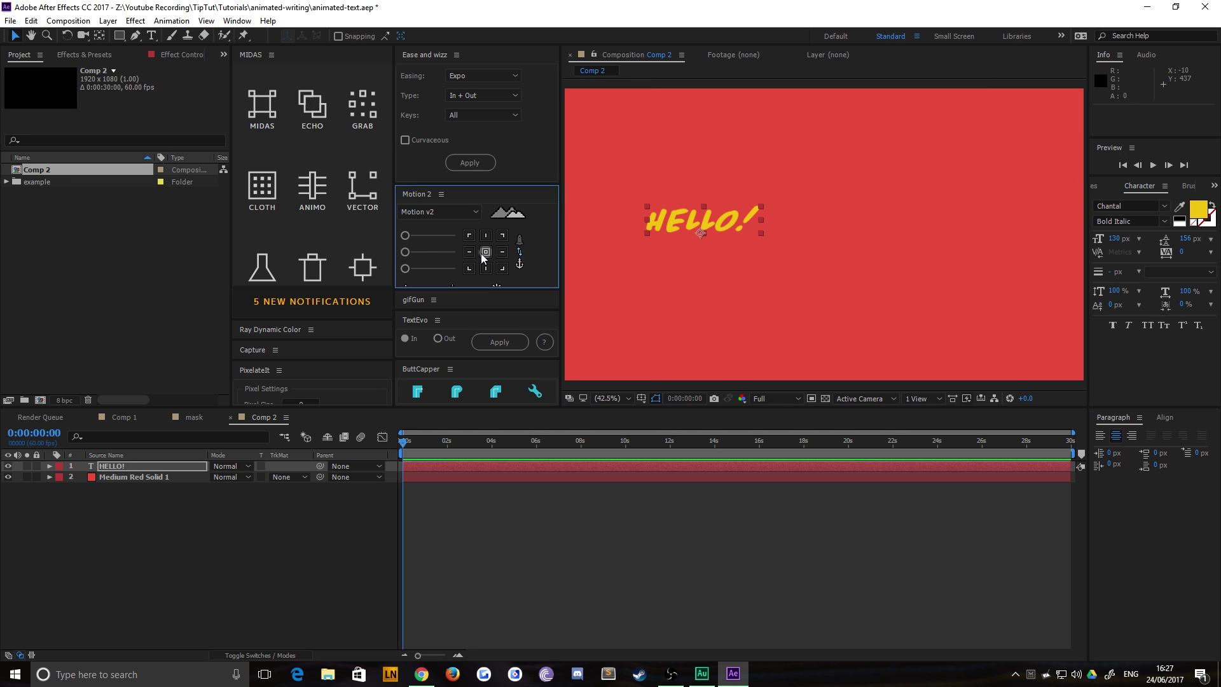
Centre the HELLO! anchor point, scale it to about 131%, and set Position to 960, 540
click(484, 253)
key(Caps_Lock)
drag(762, 206, 782, 199)
key(Caps_Lock)
key(p)
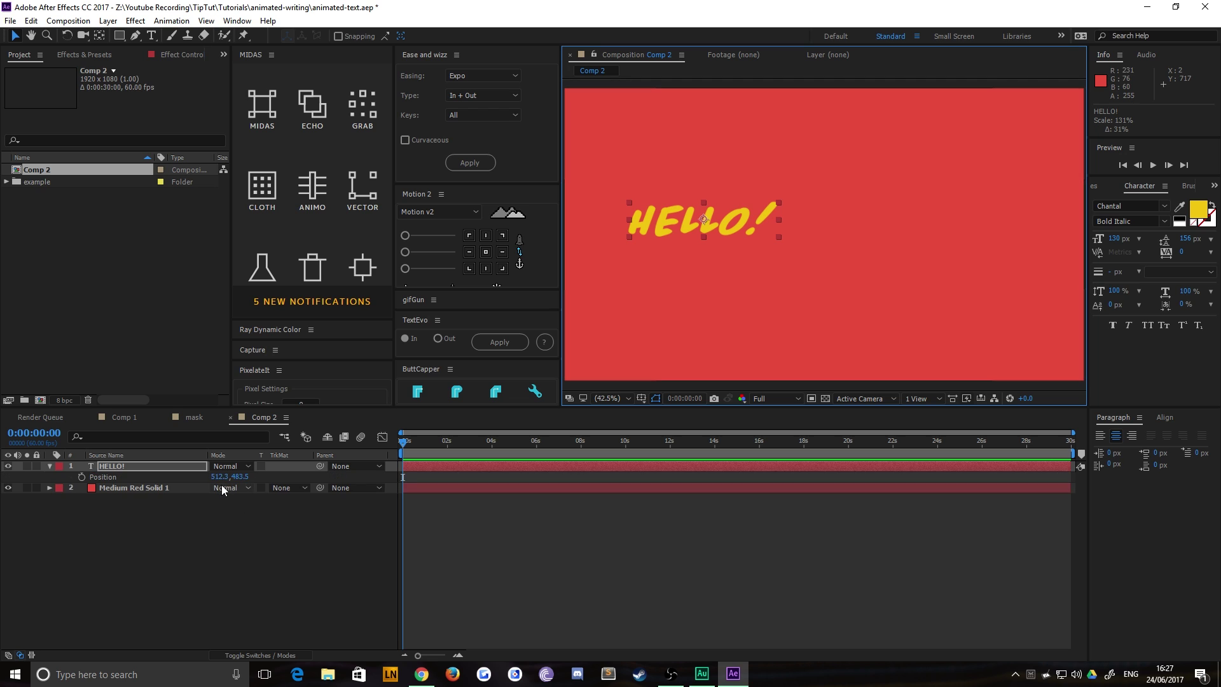
click(216, 476)
text(960)
key(Tab)
text(540)
key(Return)
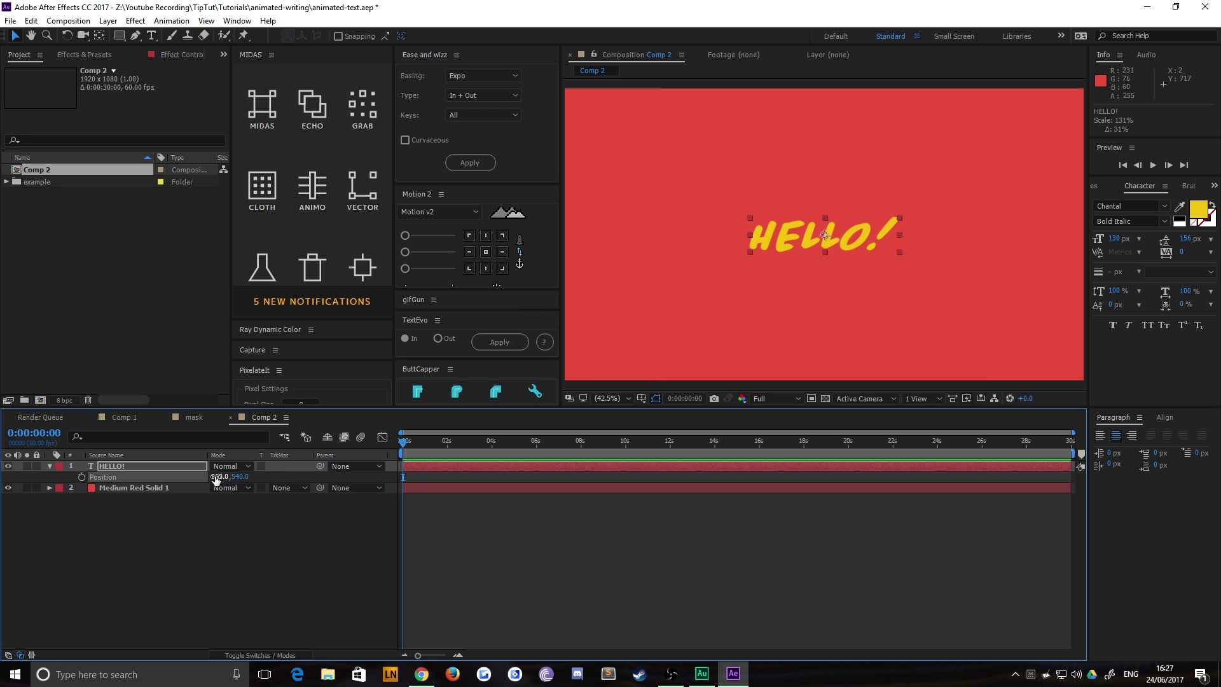
click(312, 542)
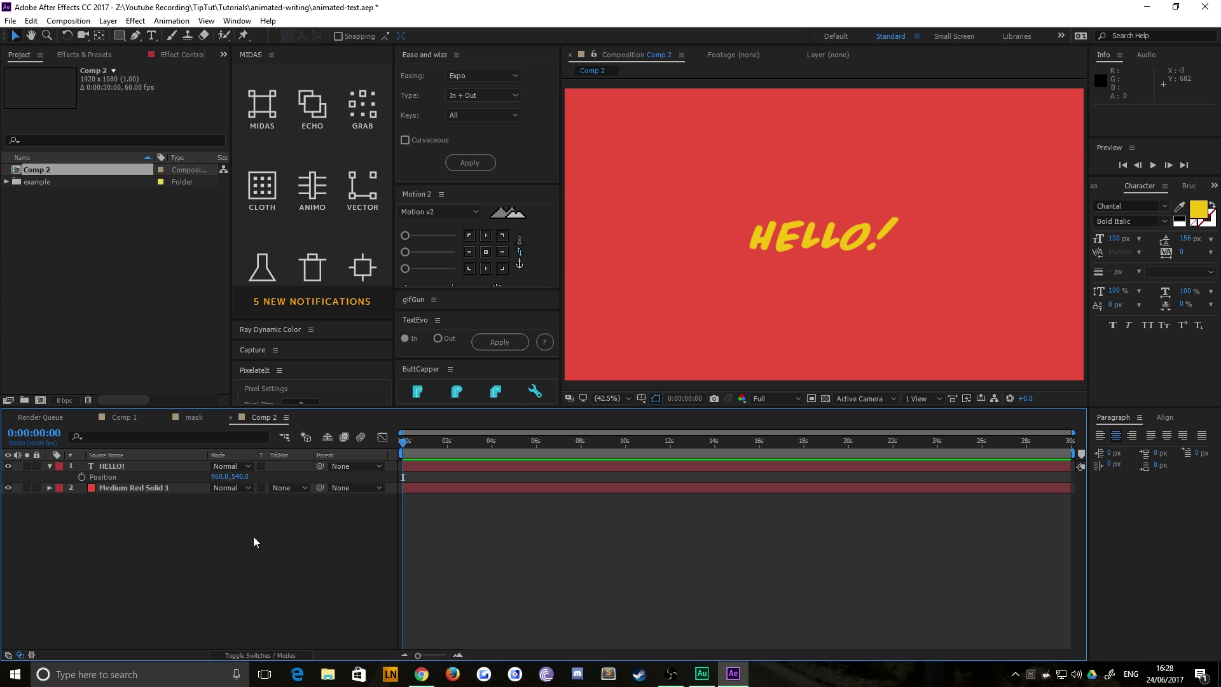
Zoom in on the H, draw a trial stroke beside it, and delete the misplaced stroke
click(136, 38)
key(/)
drag(716, 283, 782, 235)
scroll(779, 261, up, 3)
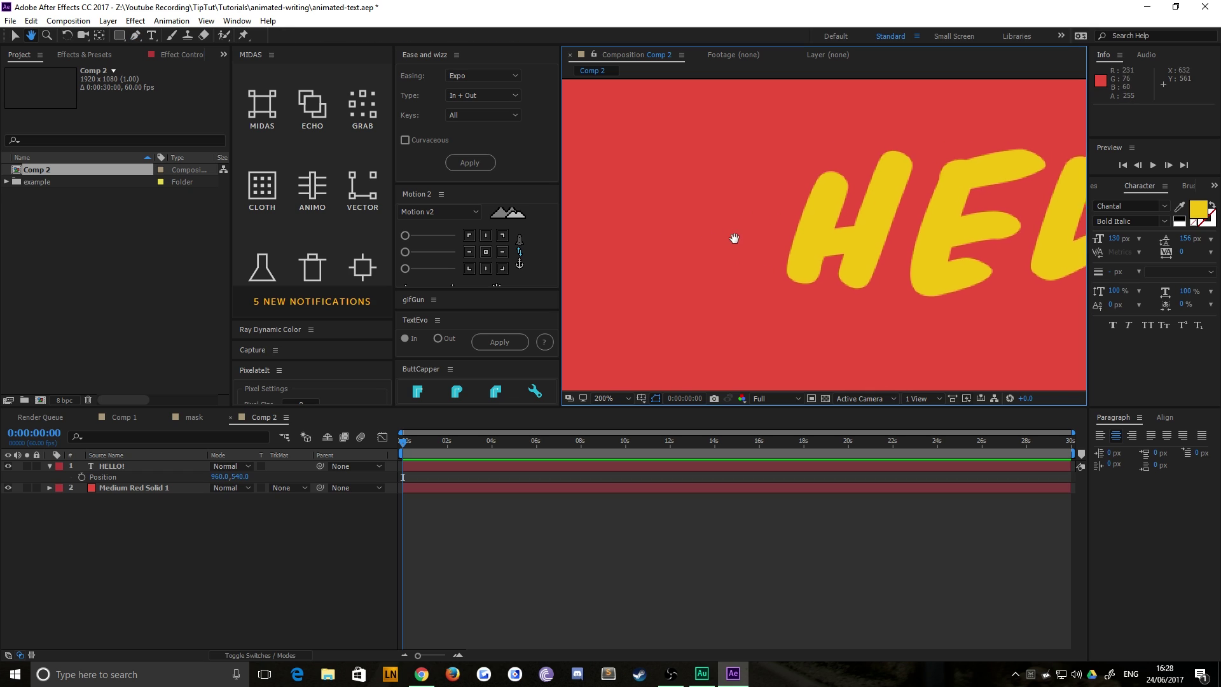
key(g)
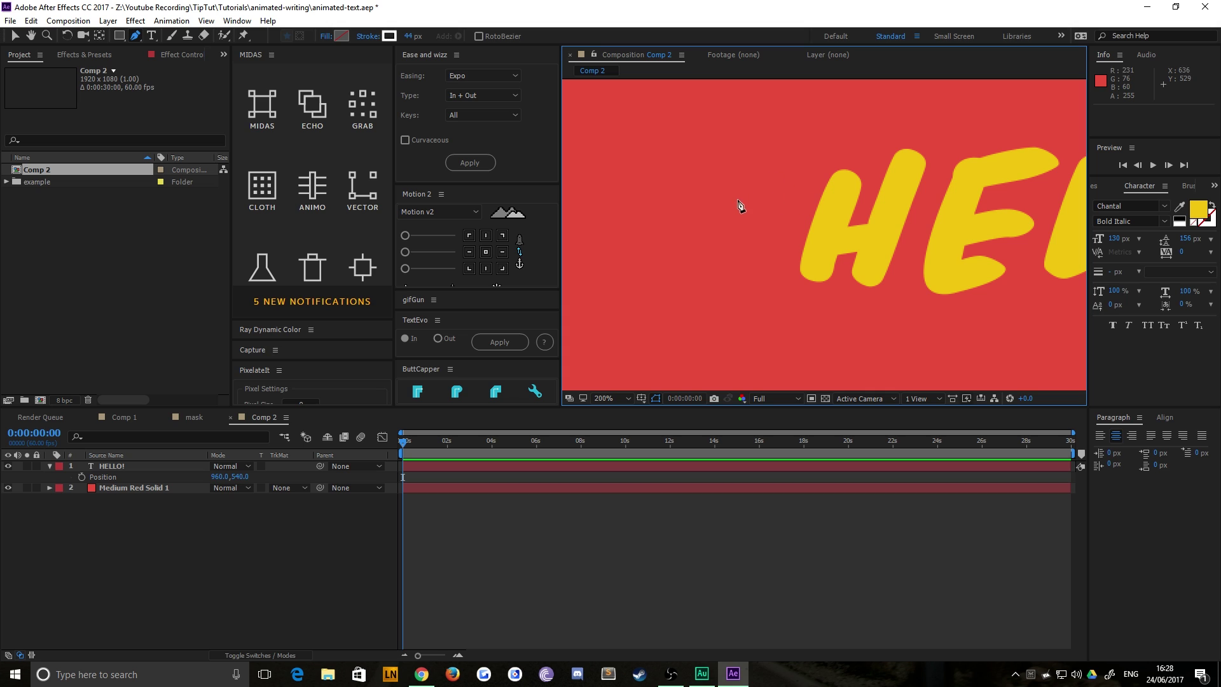
click(717, 135)
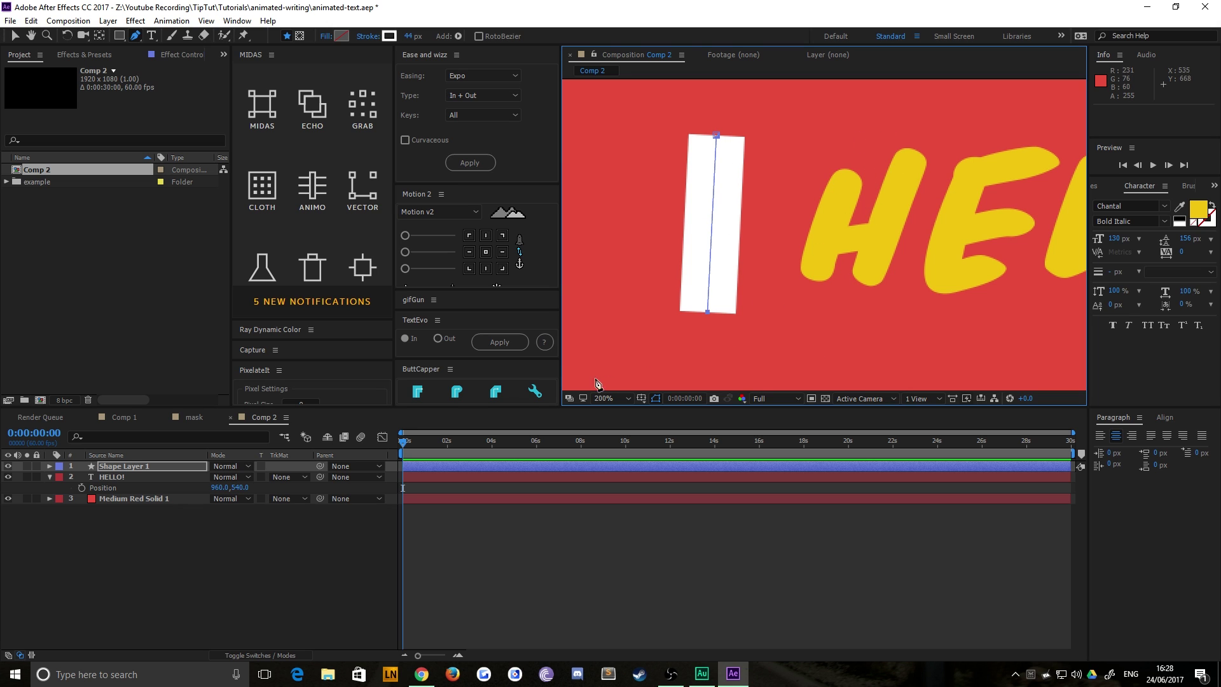
click(248, 523)
click(134, 467)
key(Delete)
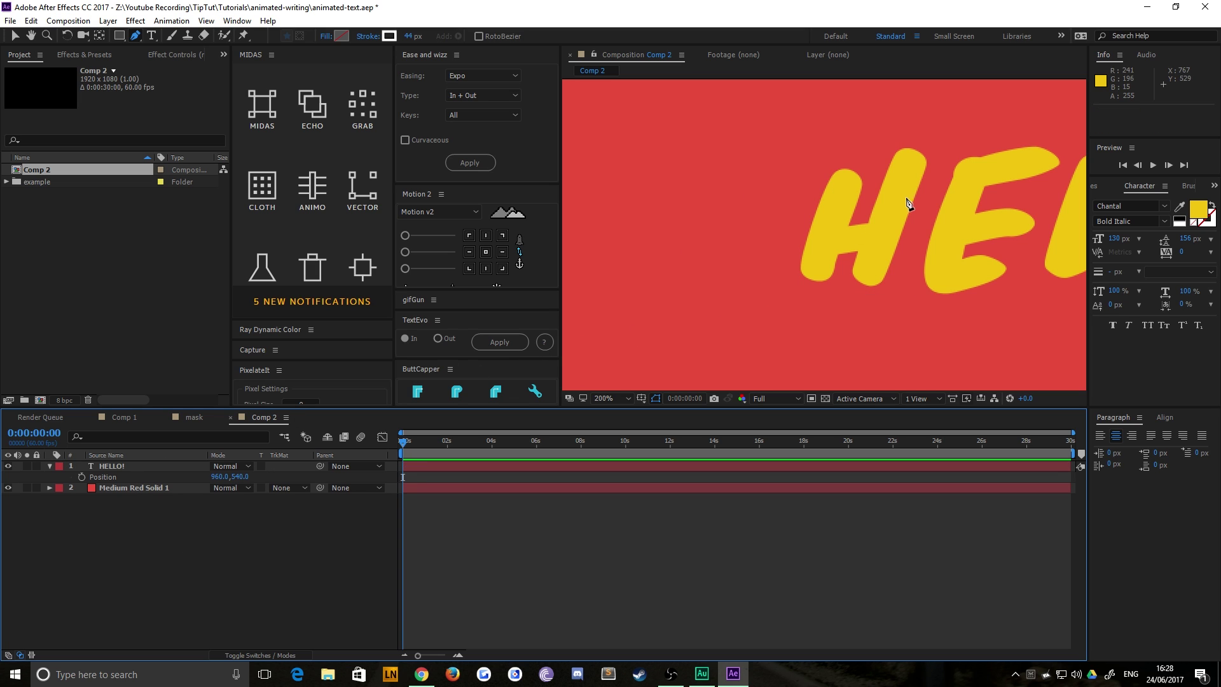
Draw a 26 px stroke down the H's left leg, then delete the white stroke over the H
click(857, 160)
drag(810, 288, 802, 325)
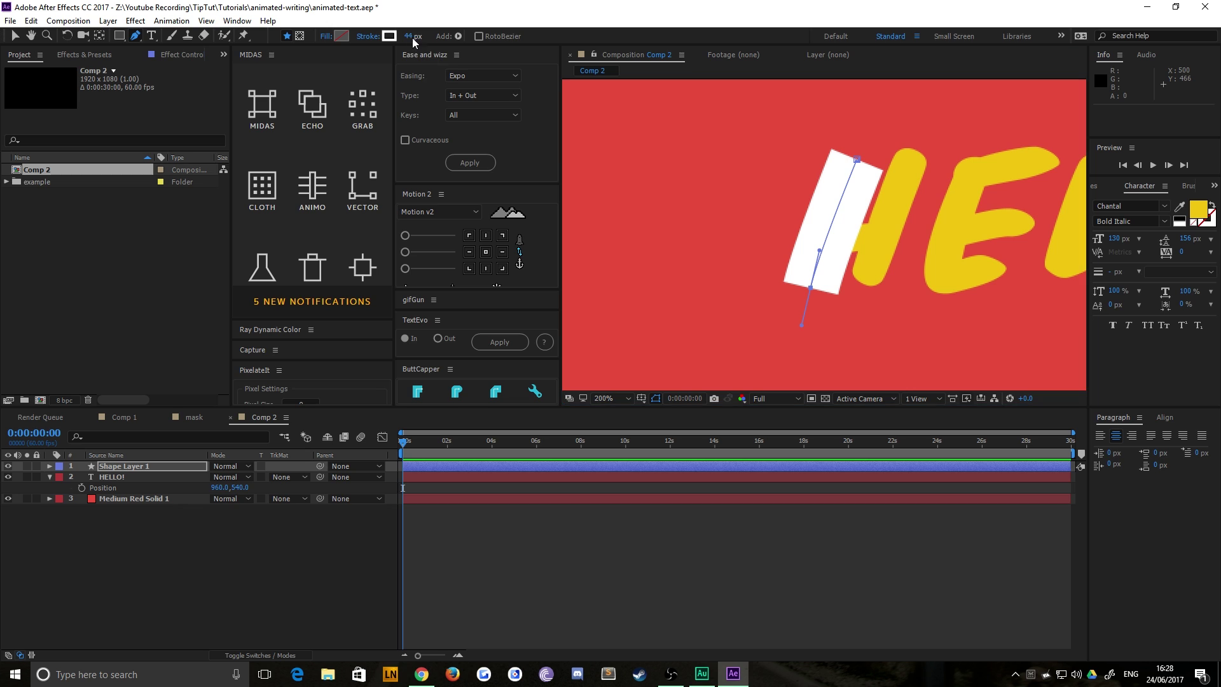
drag(409, 37, 403, 36)
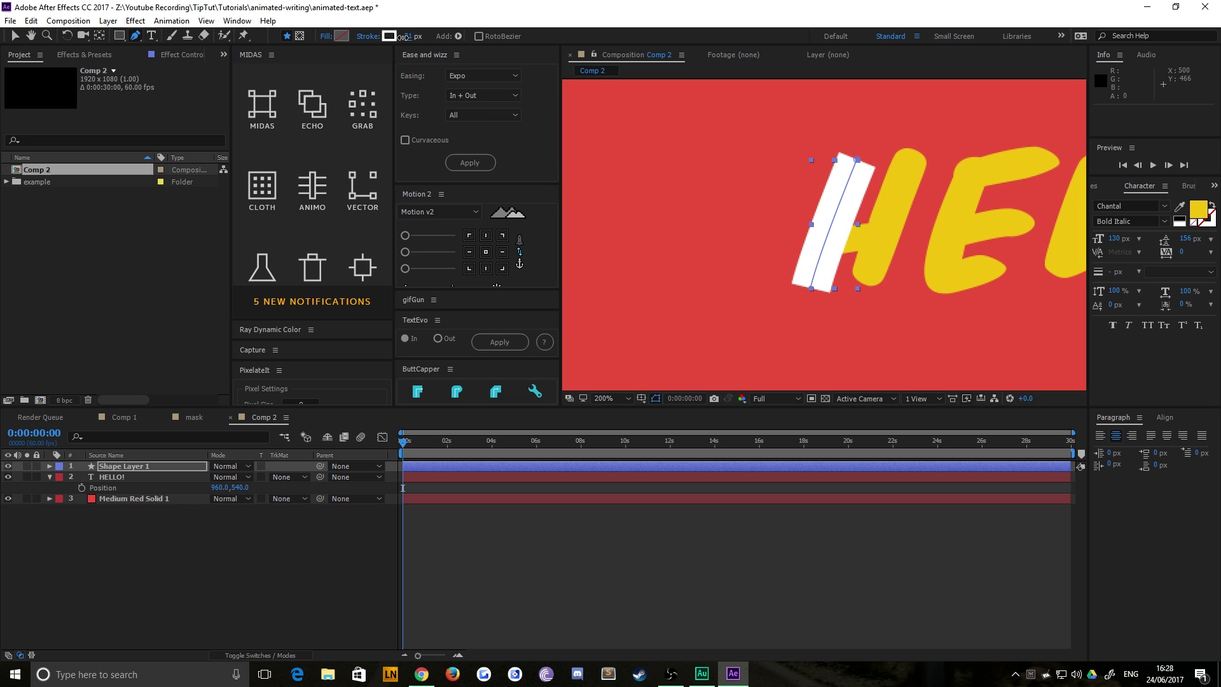
click(125, 468)
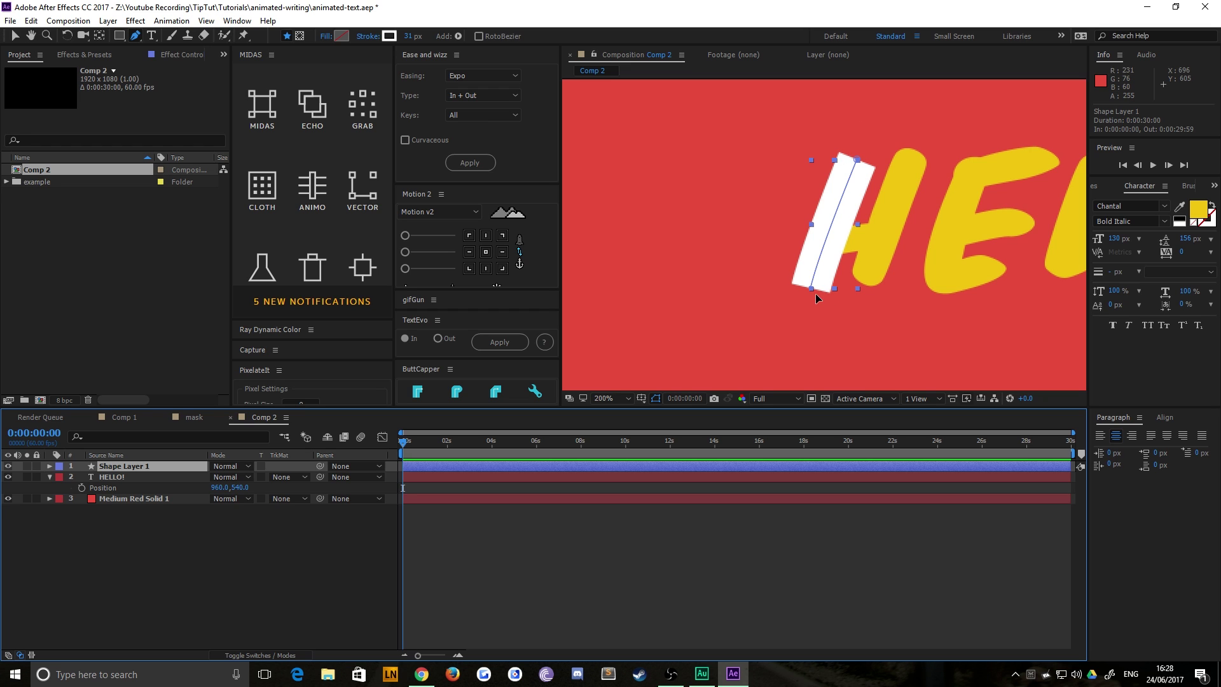
key(Delete)
scroll(833, 280, up, 3)
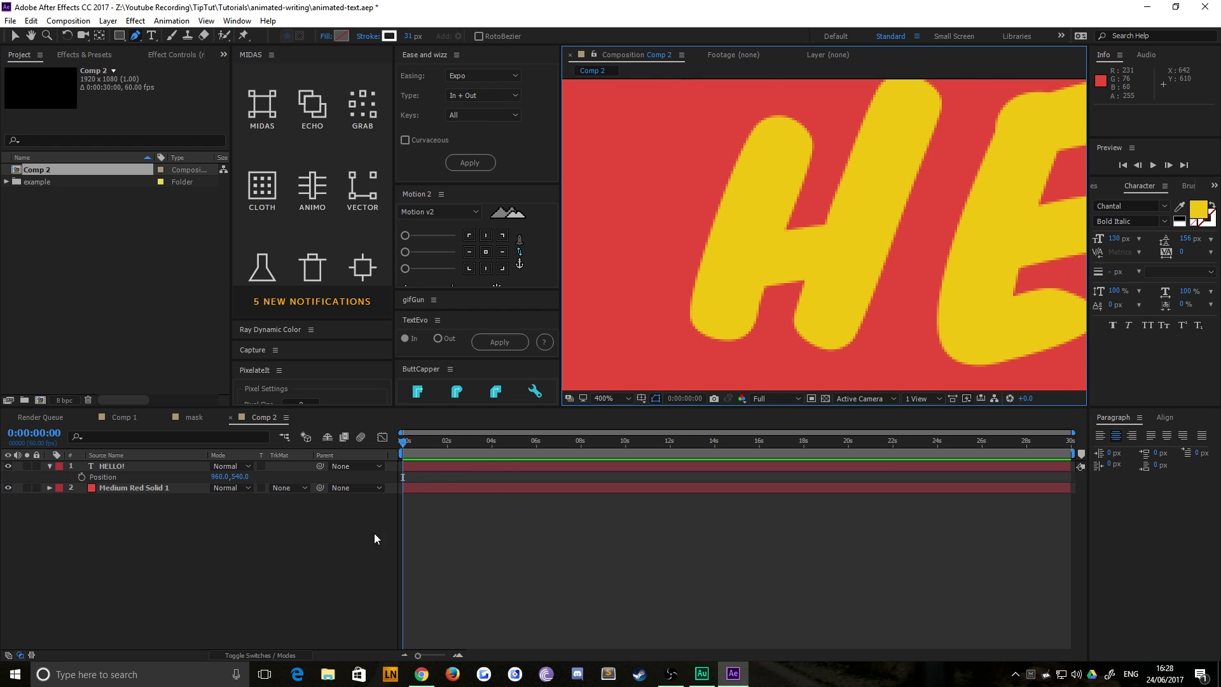
Draw a curved white stroke down the H's left stem and nudge its bottom point into place
click(799, 99)
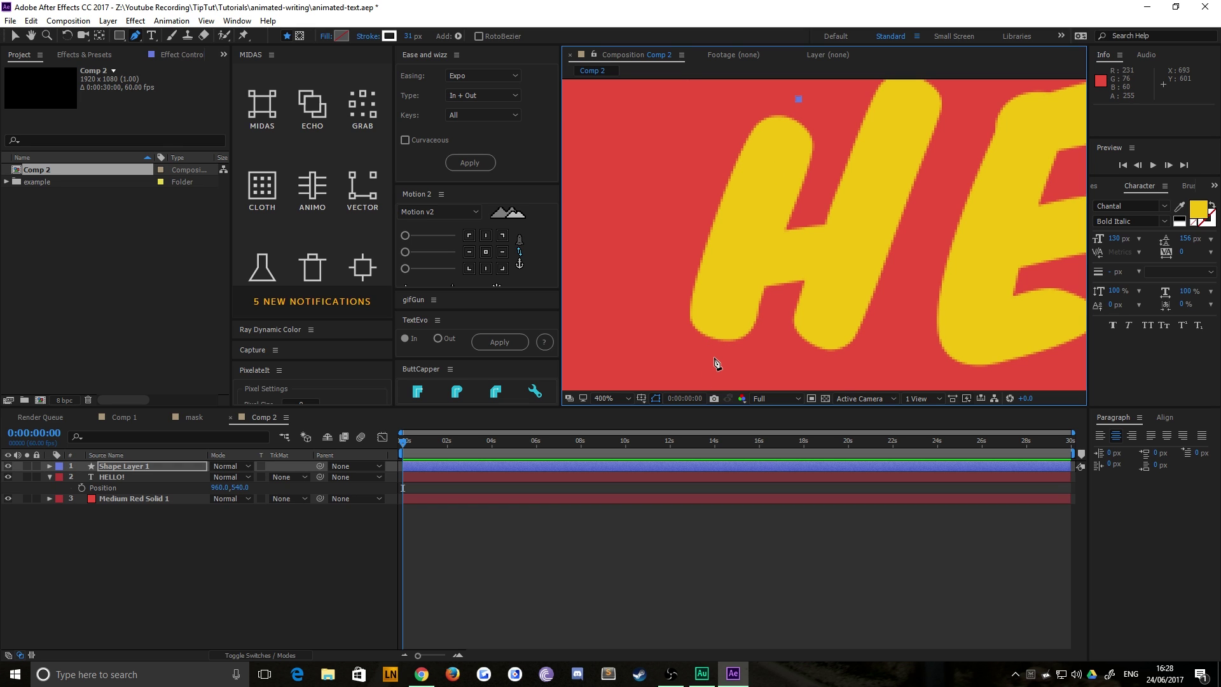
mouse_move(714, 358)
mouse_down()
mouse_move(717, 347)
mouse_move(722, 388)
mouse_move(704, 259)
mouse_up()
scroll(649, 299, up, 3)
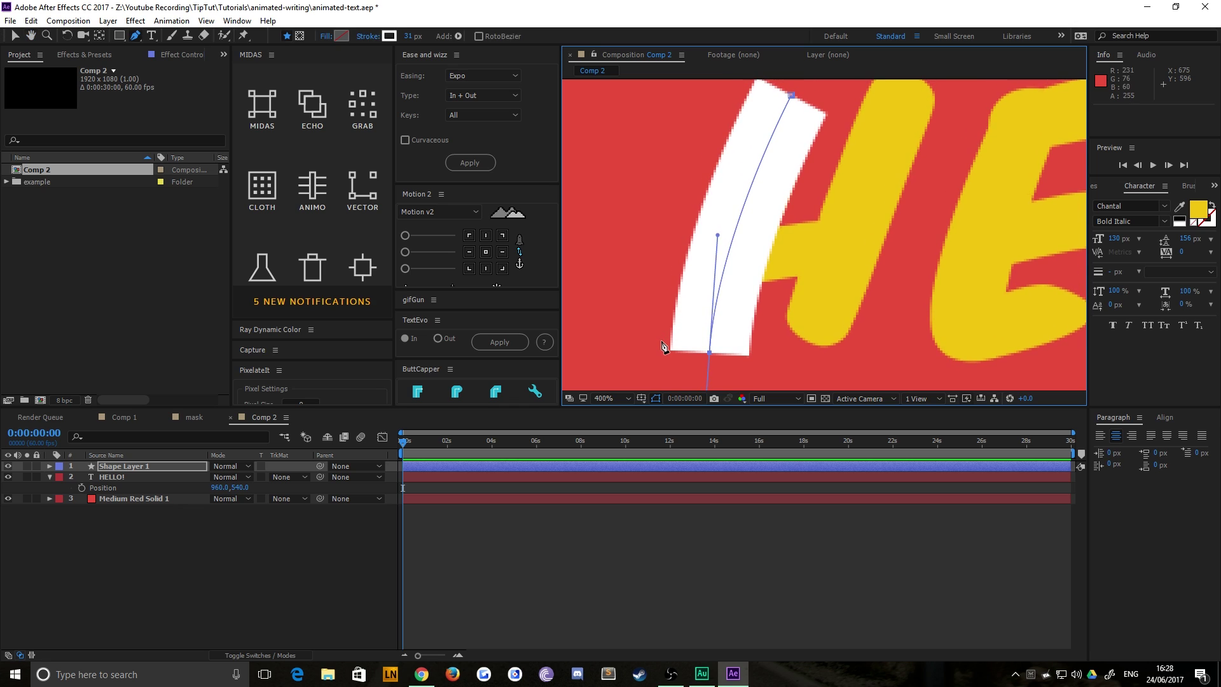
key(Left)
key(Up)
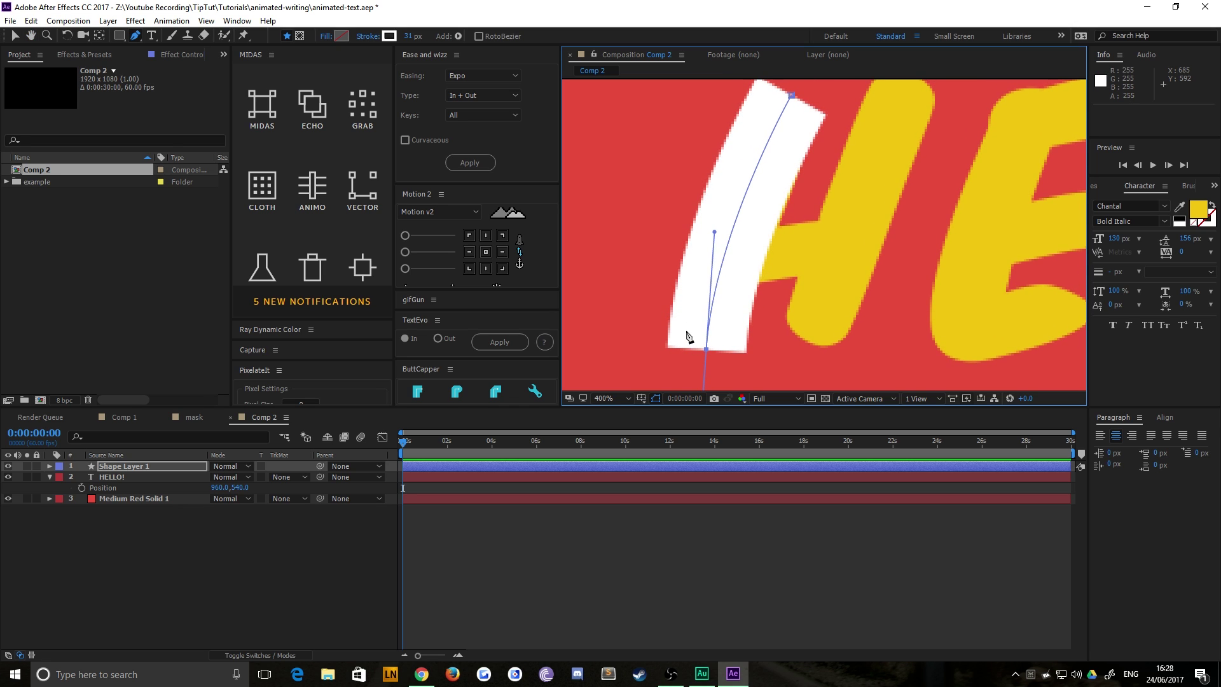
key(Right)
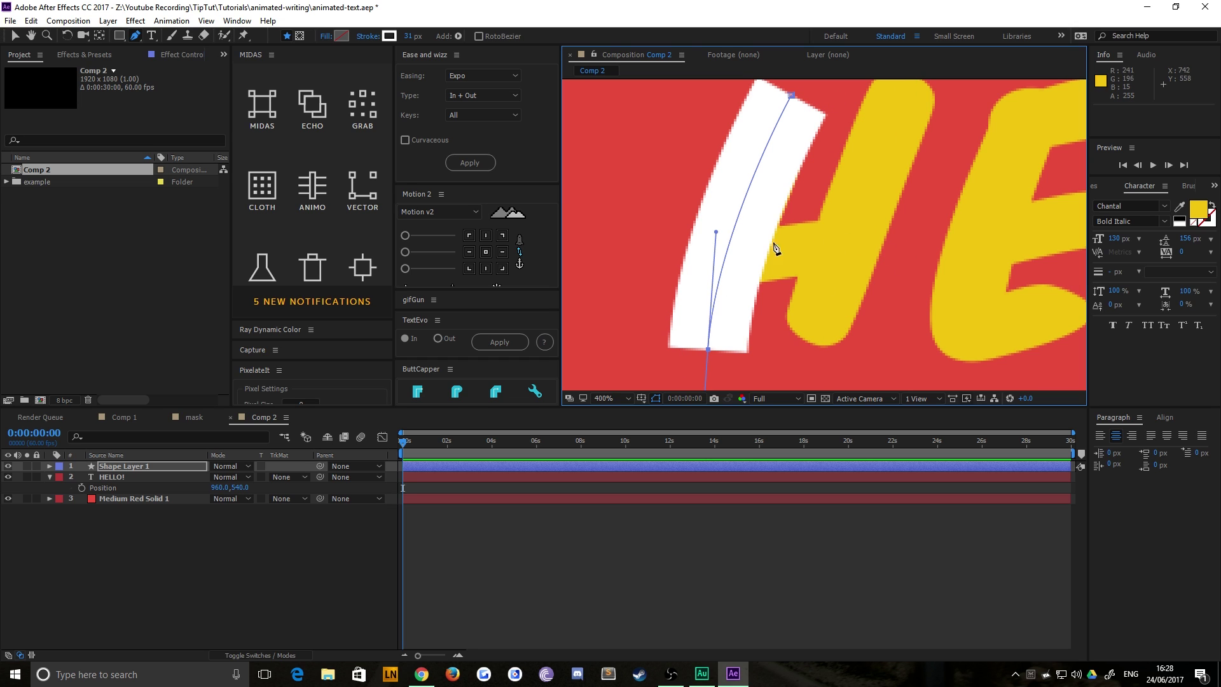
Draw a second white stroke curving up the H's right stem
click(595, 571)
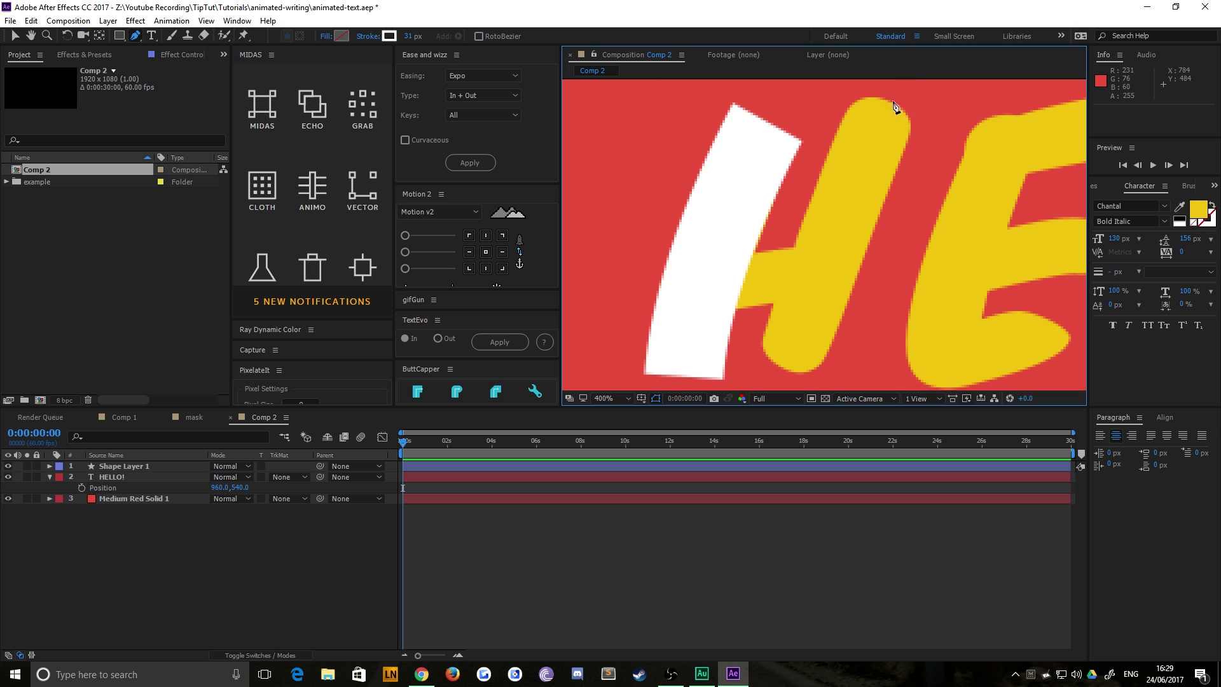
scroll(763, 319, down, 1)
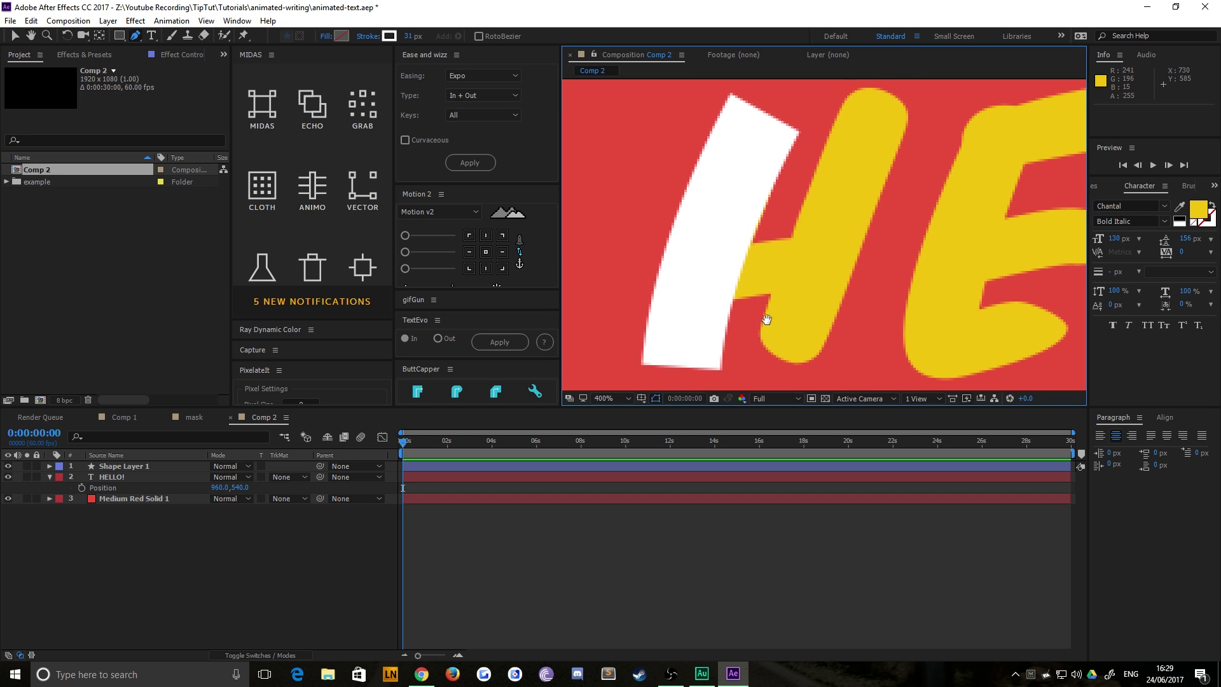
click(770, 380)
drag(880, 89, 921, 98)
scroll(923, 103, up, 3)
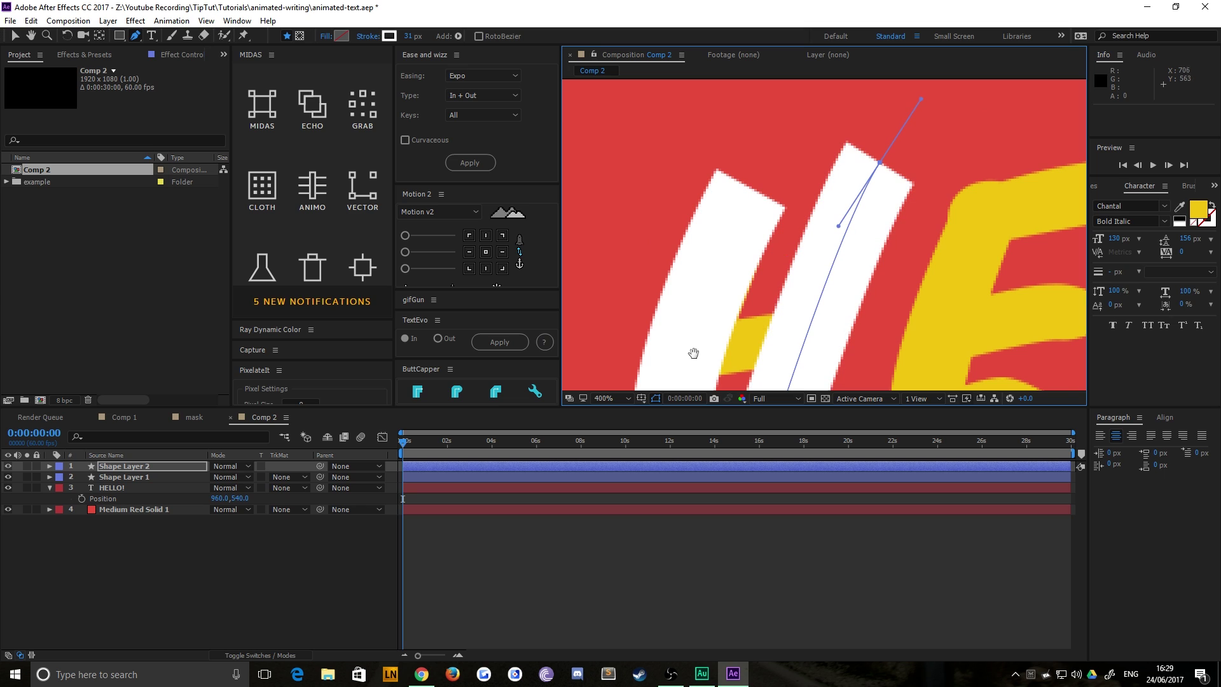
Draw the H's crossbar stroke from the right stem to the left stem
drag(693, 354, 723, 258)
key(F2)
click(813, 239)
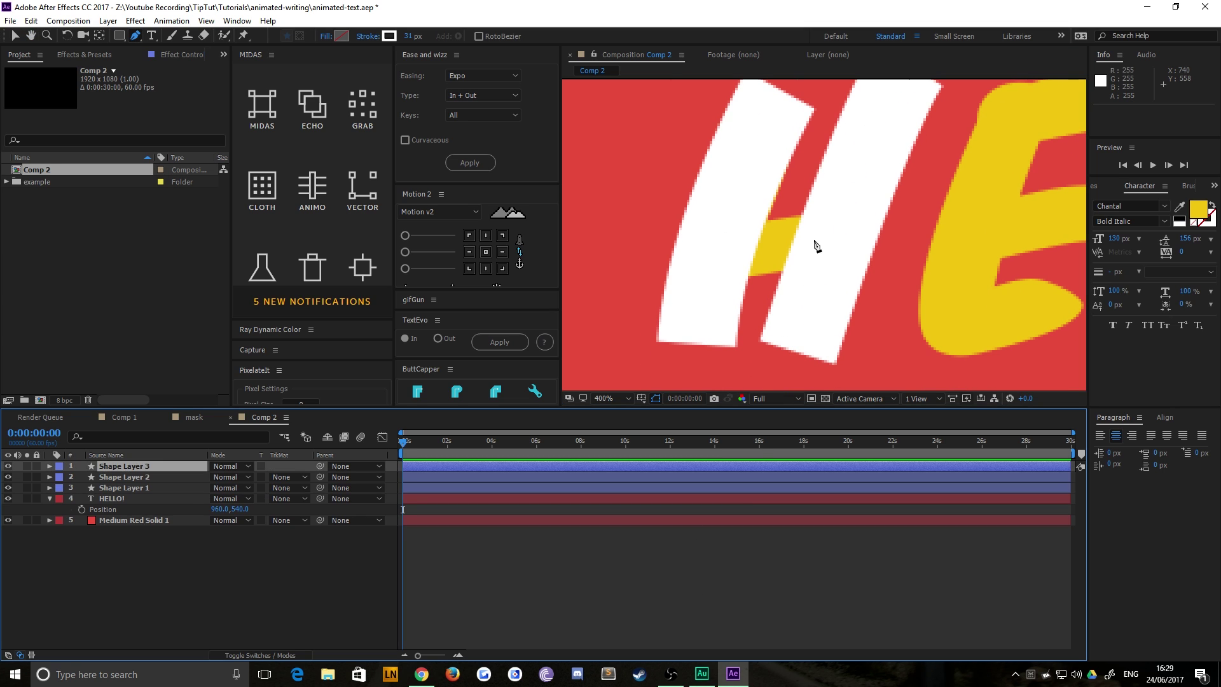
key(ctrl+z)
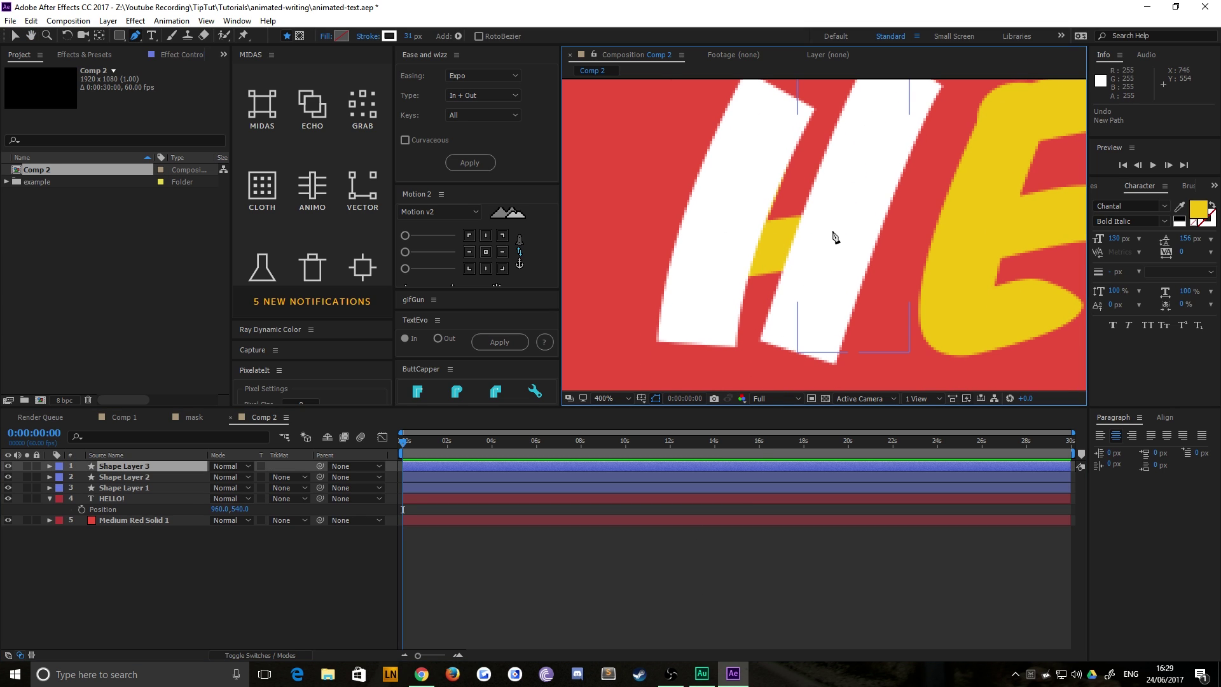
click(824, 237)
drag(726, 248, 719, 249)
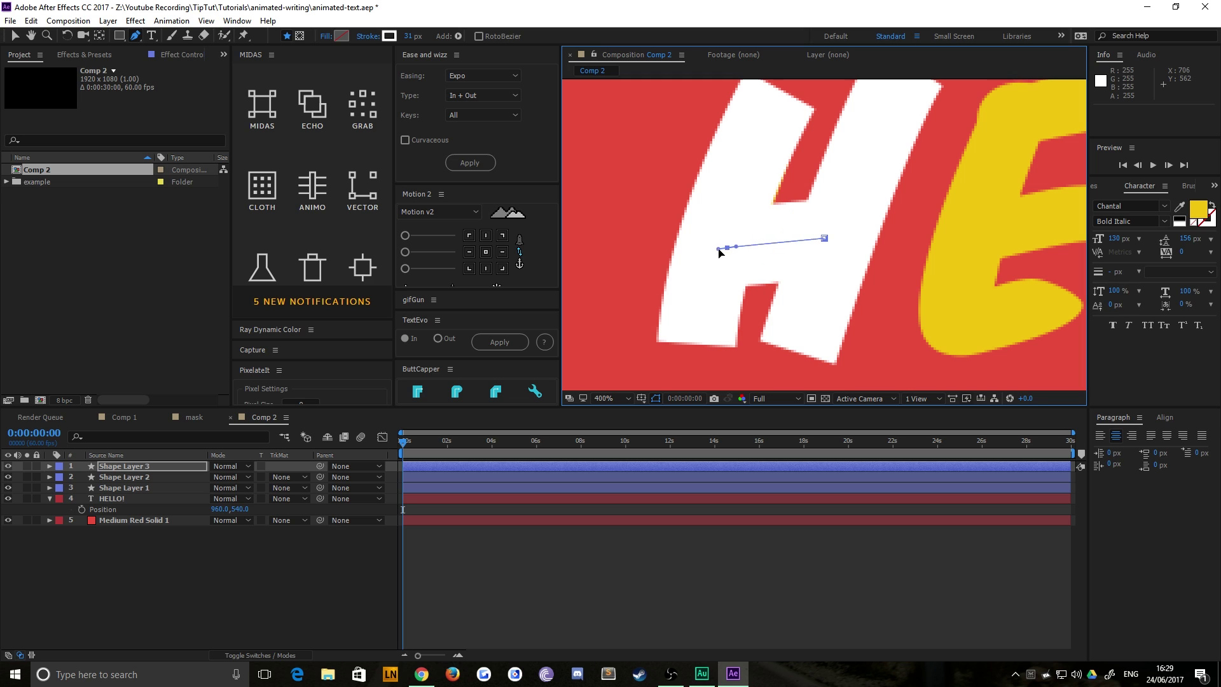
key(F2)
Draw white strokes down the E's curved stem and along its top bar
scroll(703, 253, down, 2)
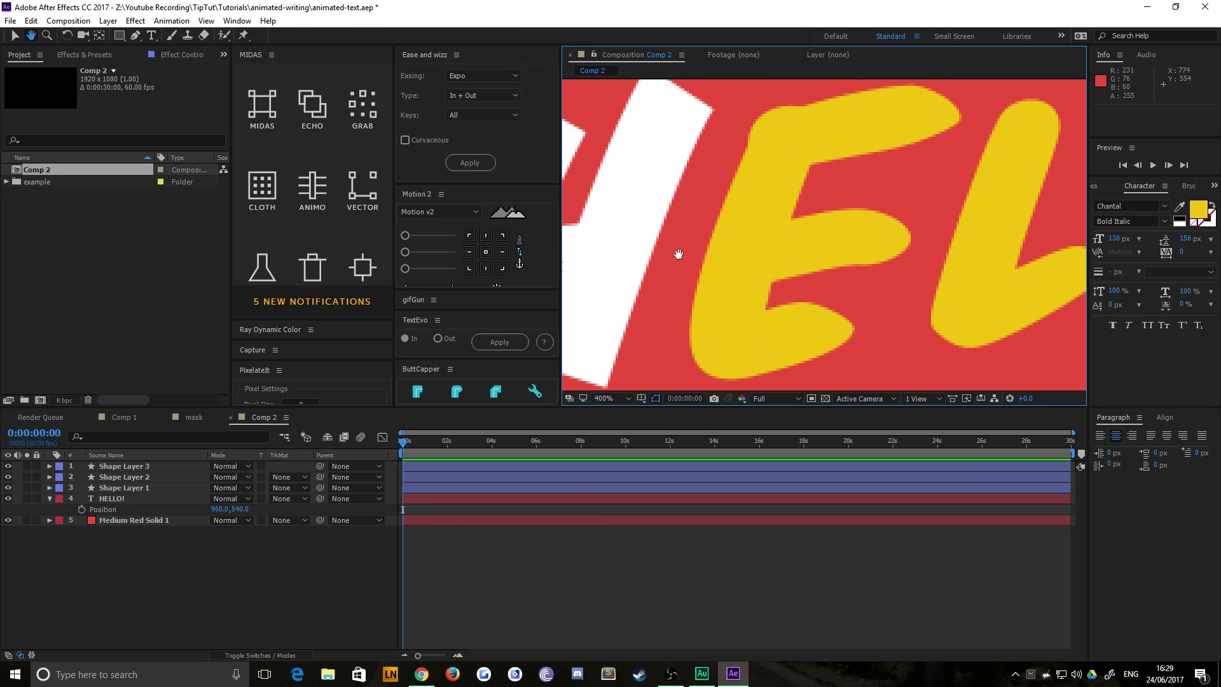
drag(809, 201, 765, 209)
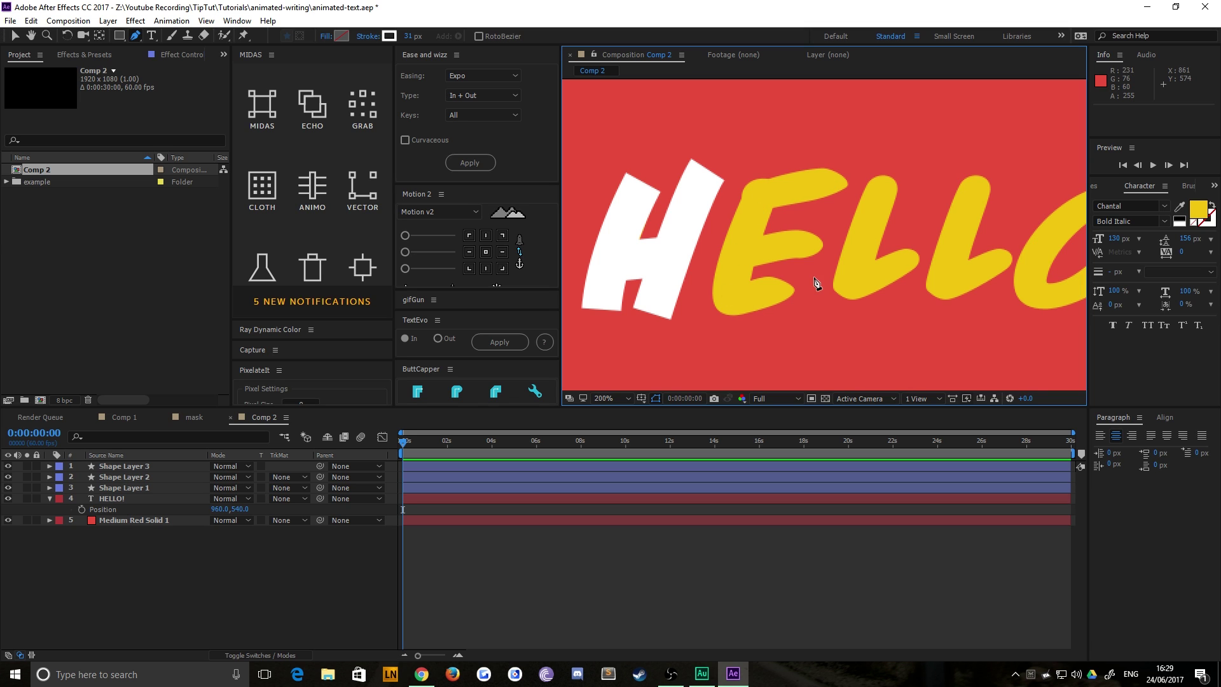
click(760, 190)
mouse_move(730, 294)
mouse_down()
mouse_move(732, 307)
mouse_move(793, 268)
mouse_up()
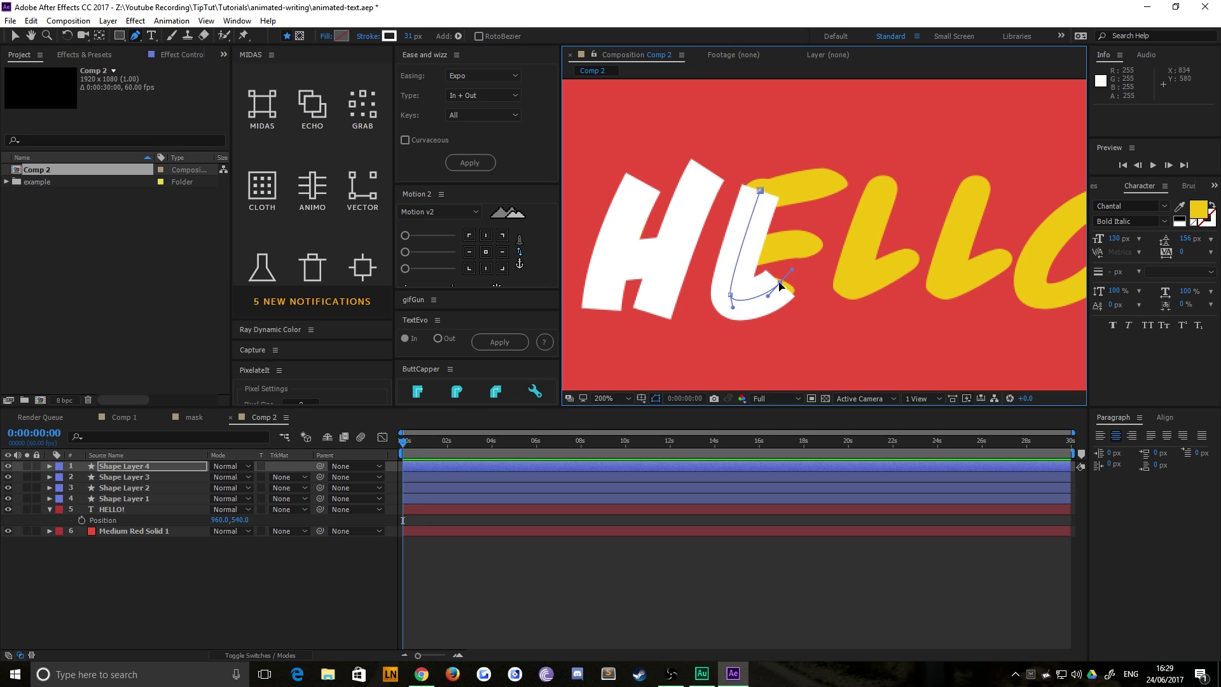
click(530, 574)
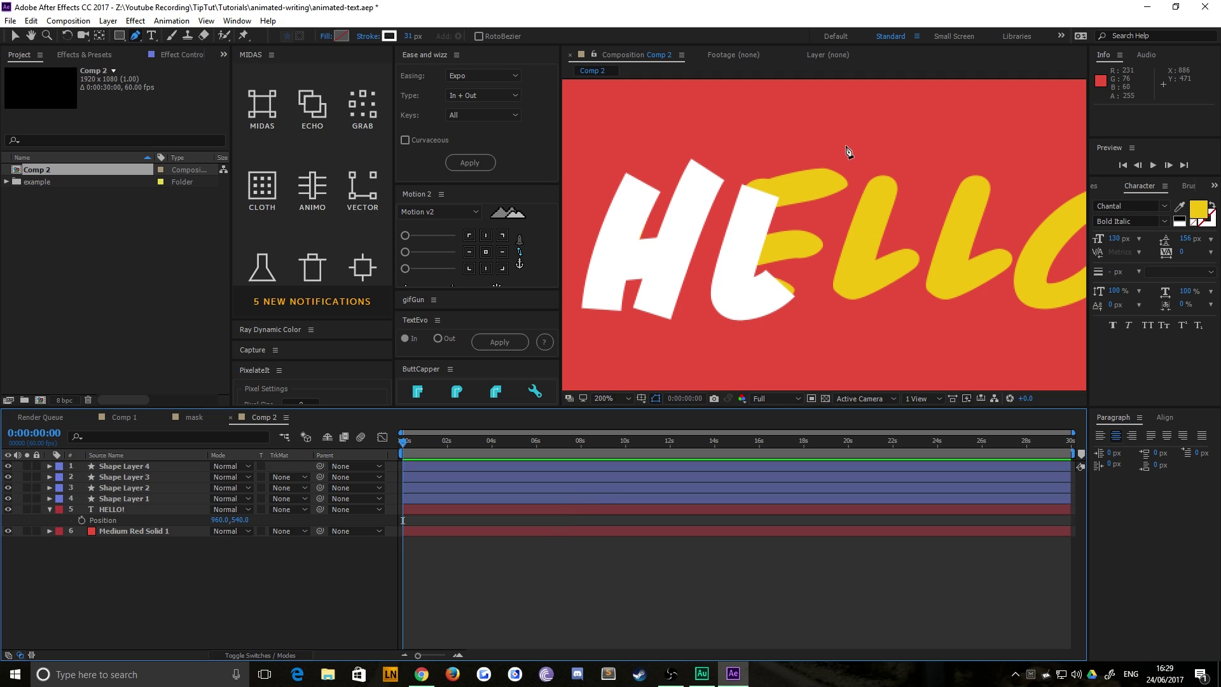
click(850, 175)
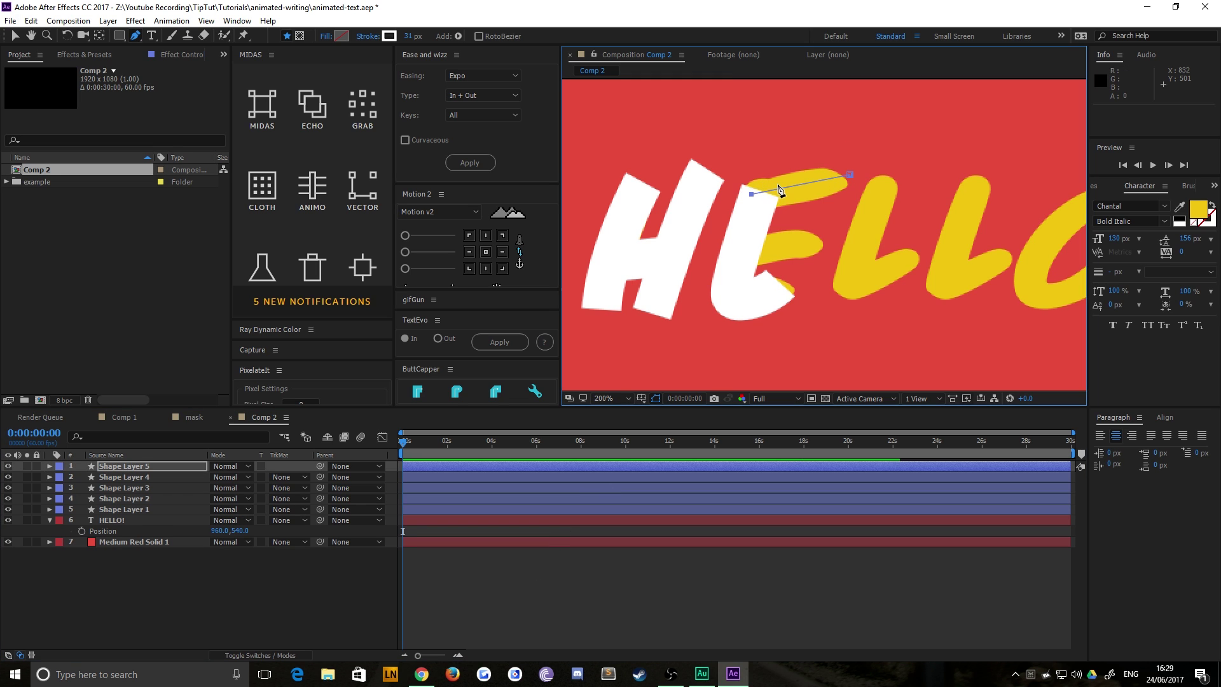
click(745, 201)
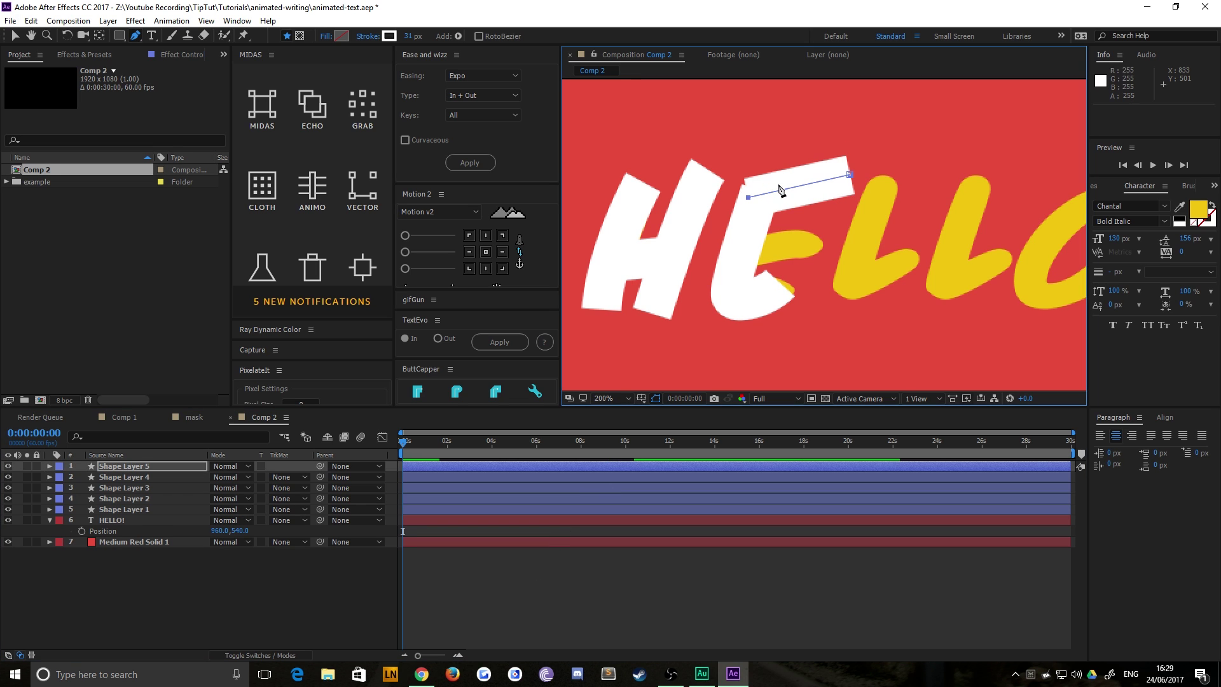
click(524, 576)
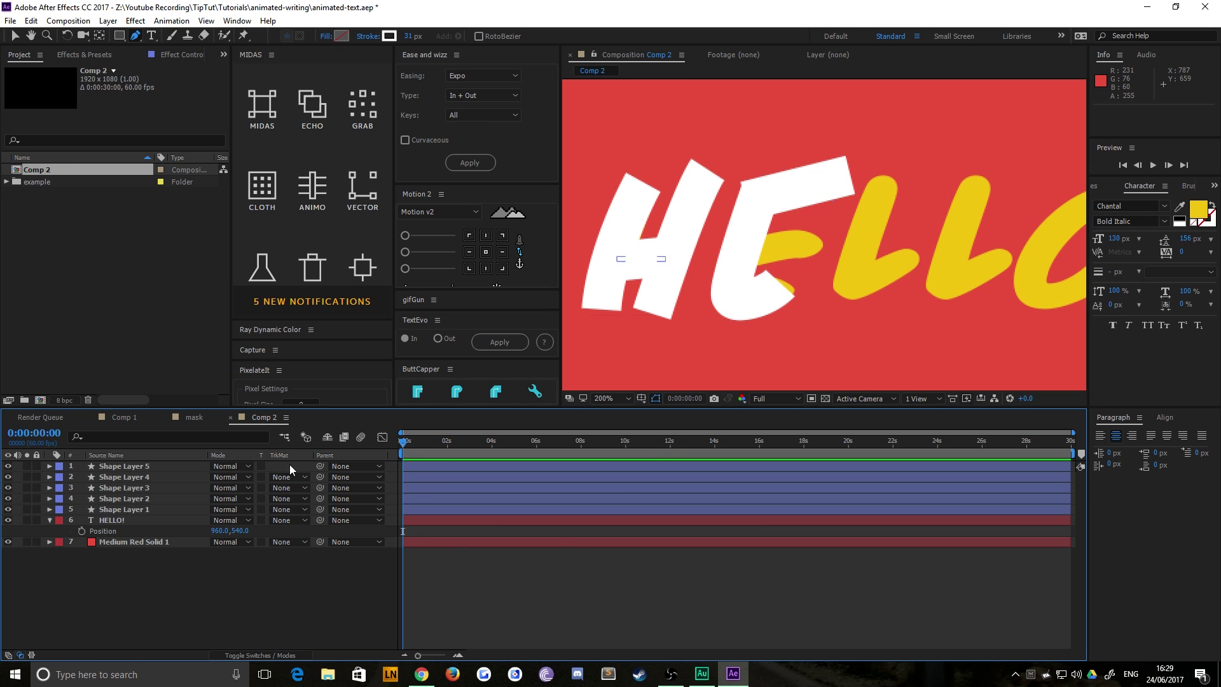
Draw a four-point white stroke along the E's middle bar
click(828, 241)
click(763, 246)
click(749, 251)
click(734, 257)
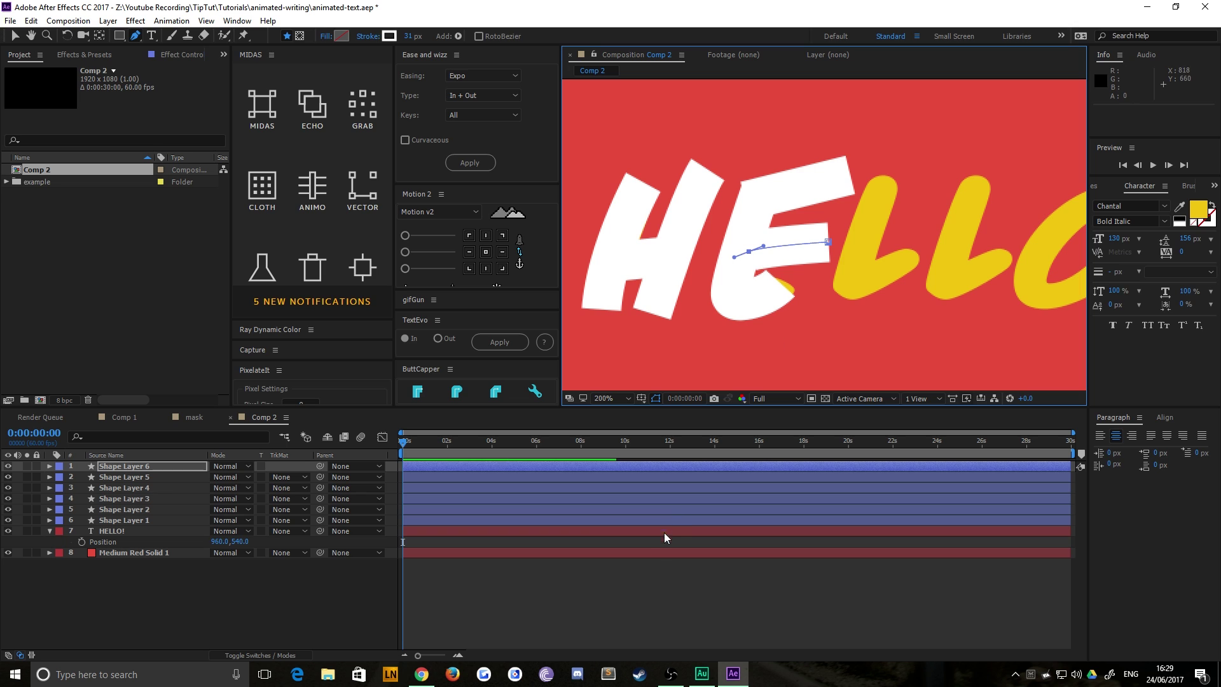
click(580, 602)
Shorten the middle bar stroke by nudging its right end point left
key(h)
drag(821, 311, 658, 311)
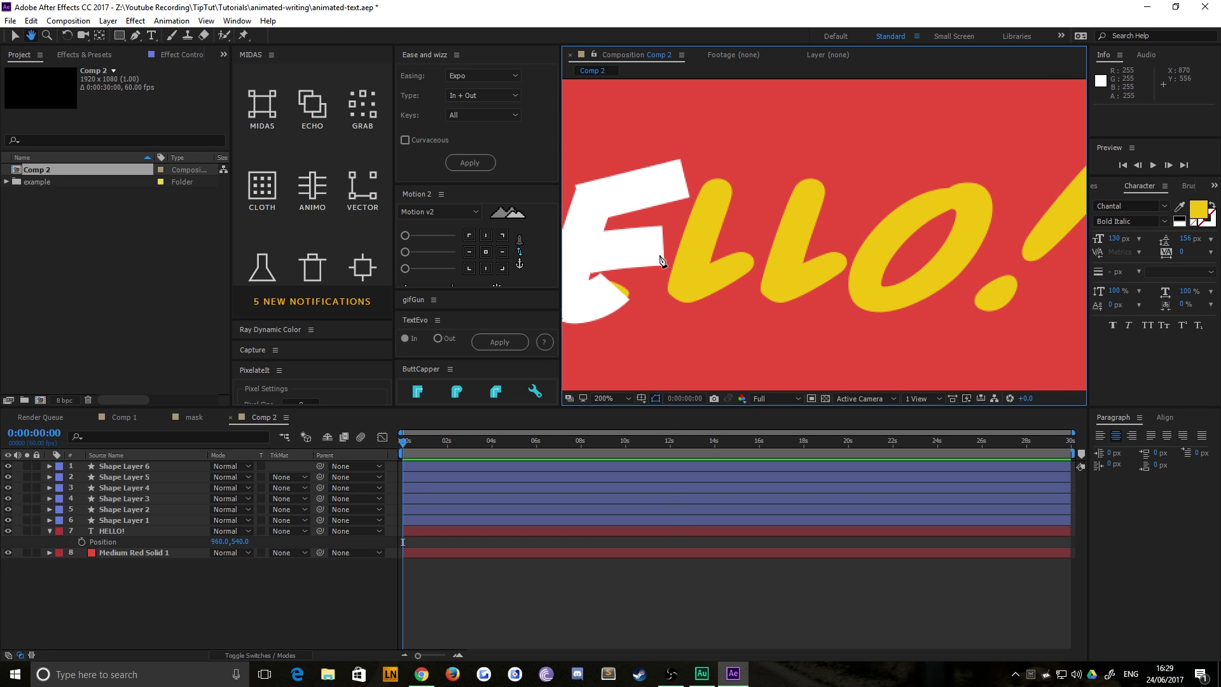
key(g)
click(147, 467)
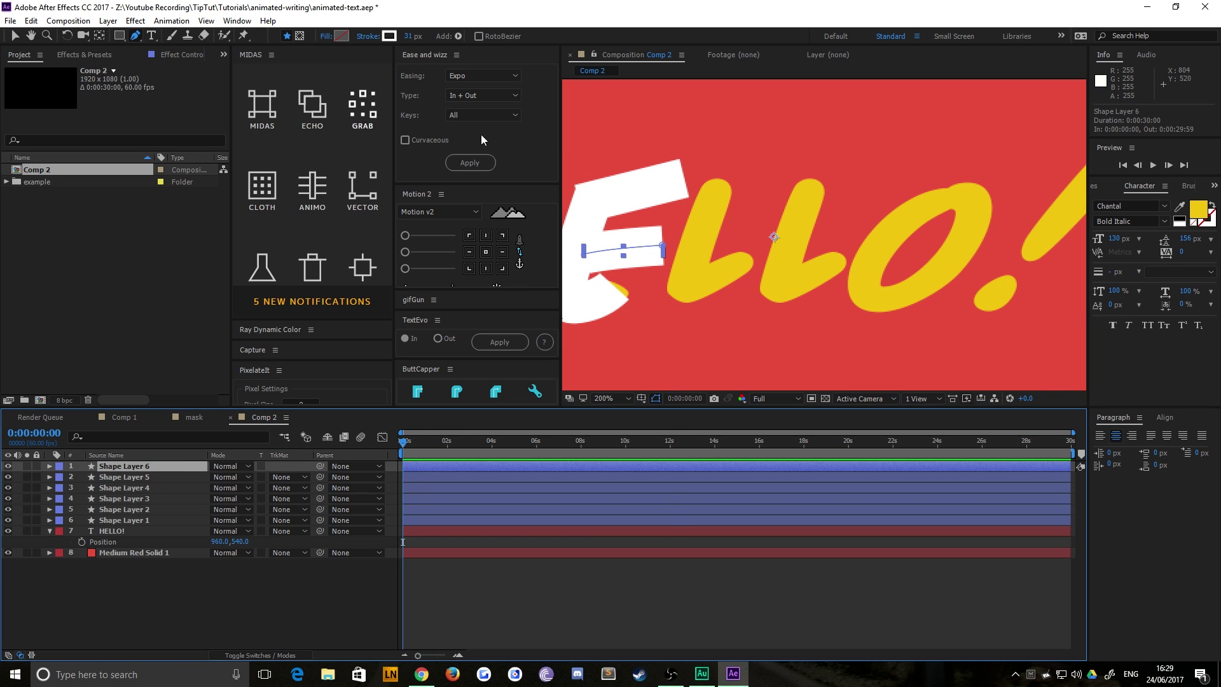
click(659, 246)
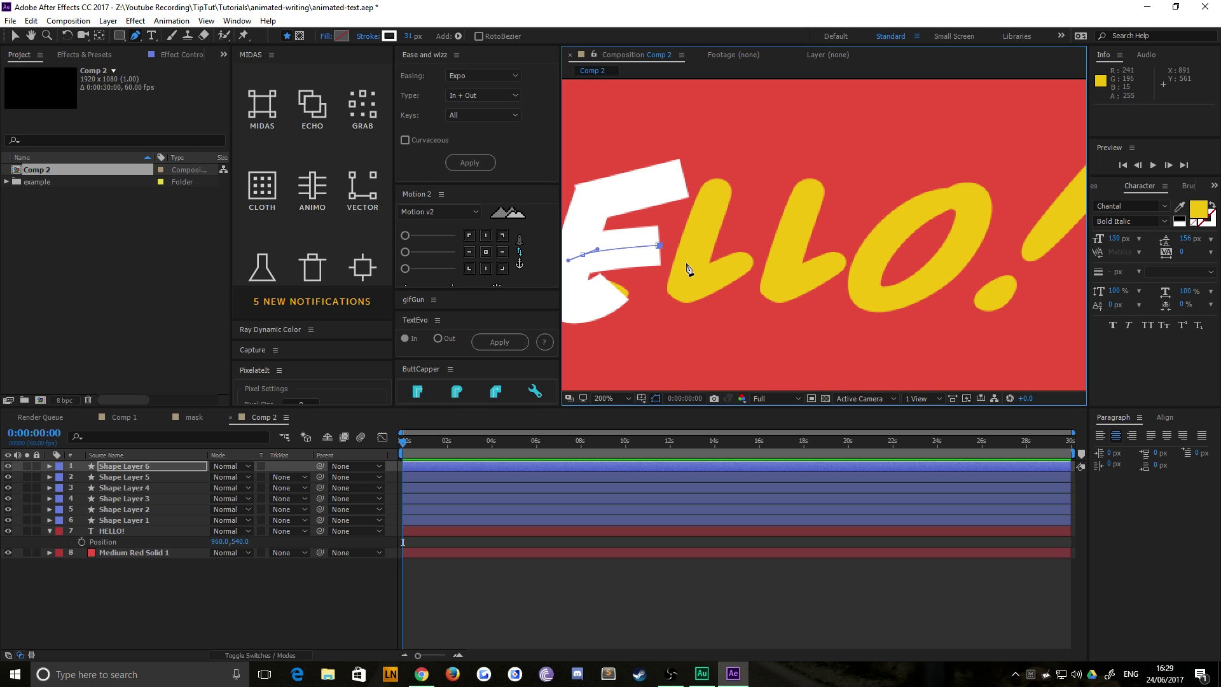
key(Left)
key(Left)
key(Left)
key(Left)
key(Left)
key(Left)
key(Left)
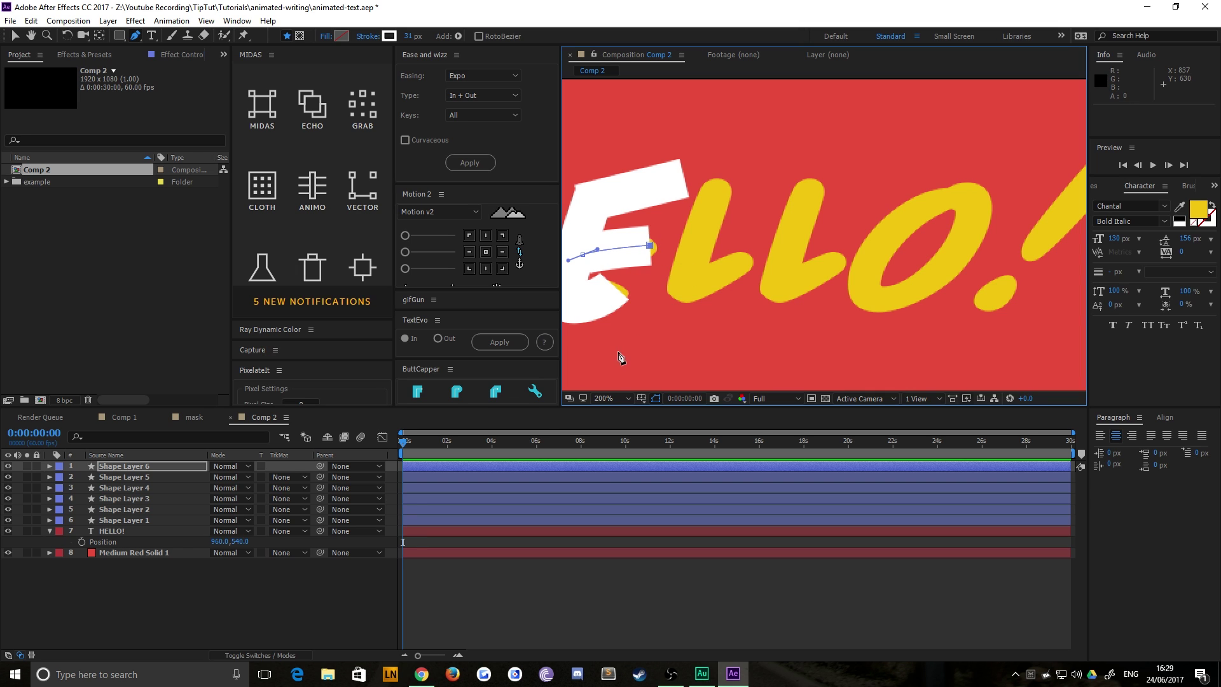
click(299, 586)
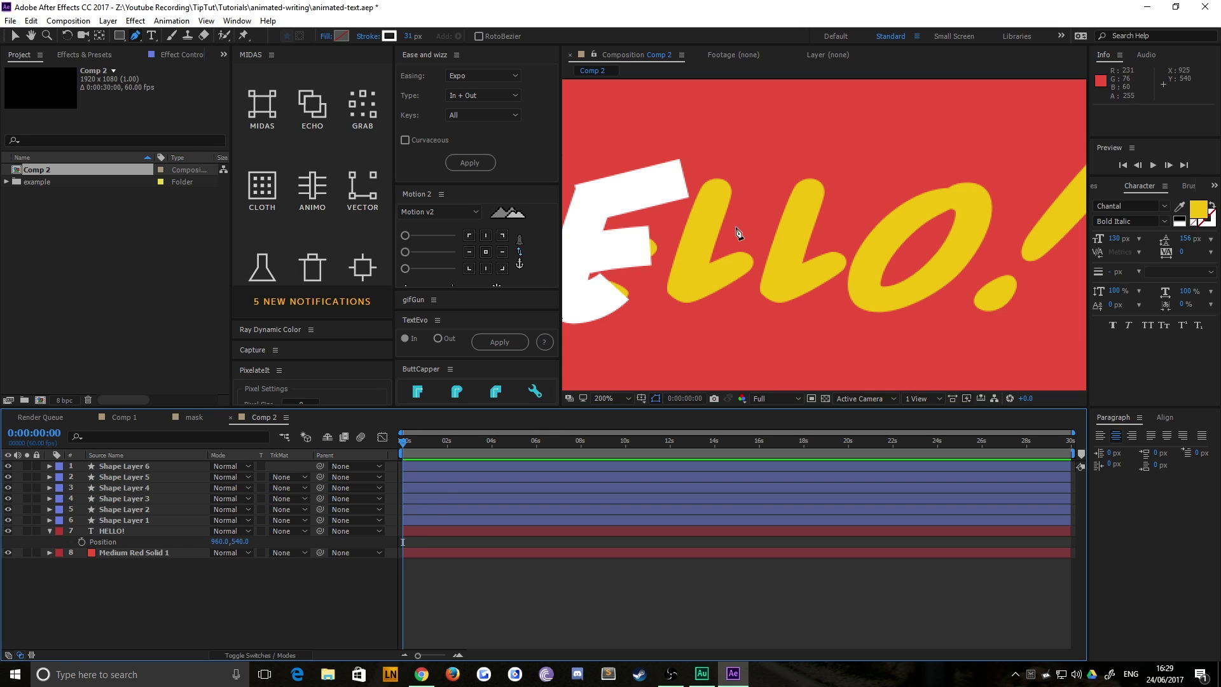
Trace both Ls with white strokes down each stem and around their curved feet
click(721, 171)
drag(685, 280, 685, 292)
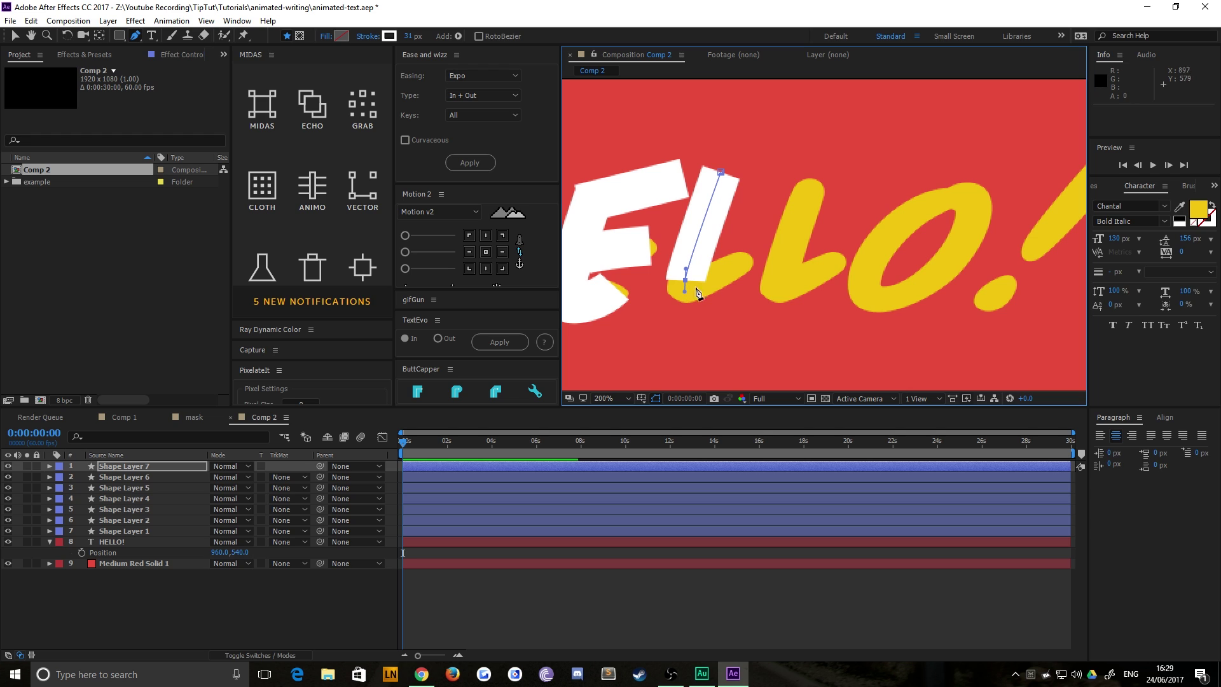
drag(746, 262, 750, 257)
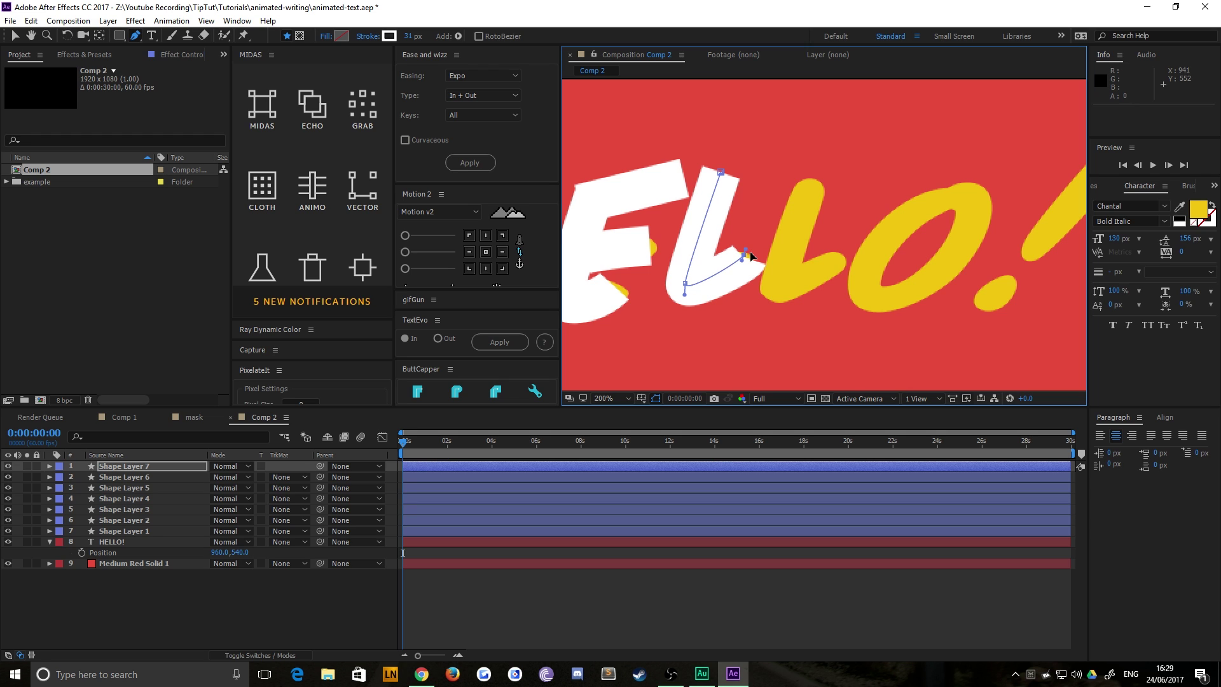
click(655, 585)
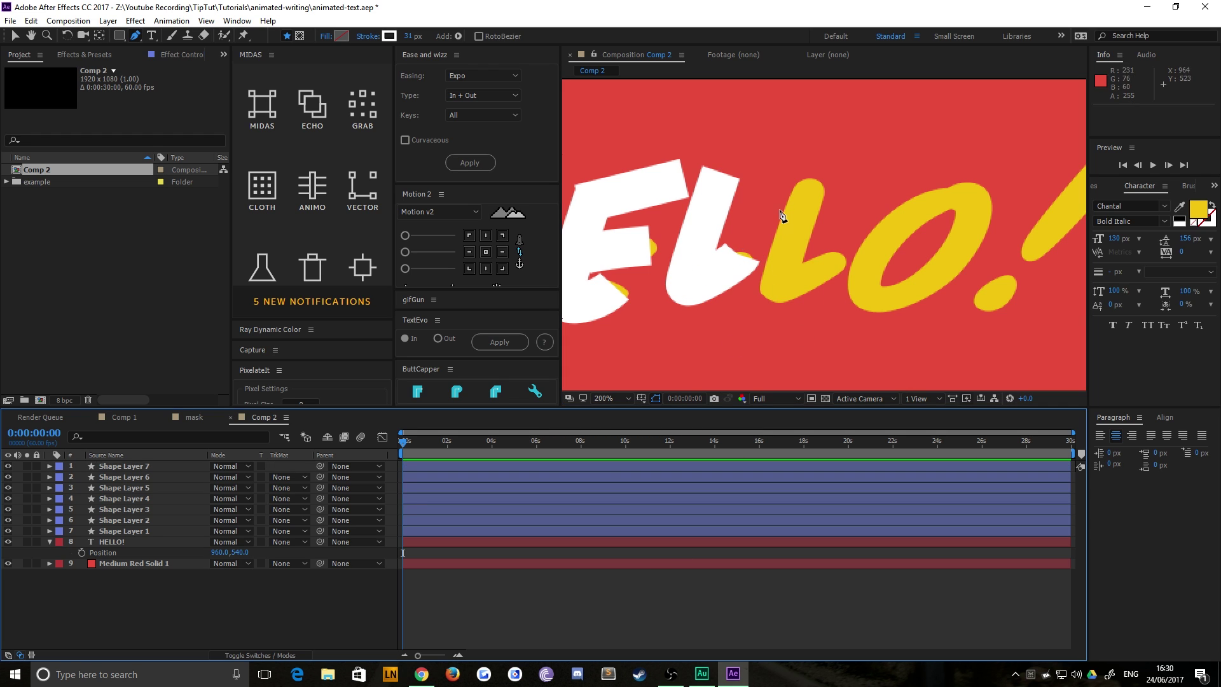
click(814, 172)
click(774, 278)
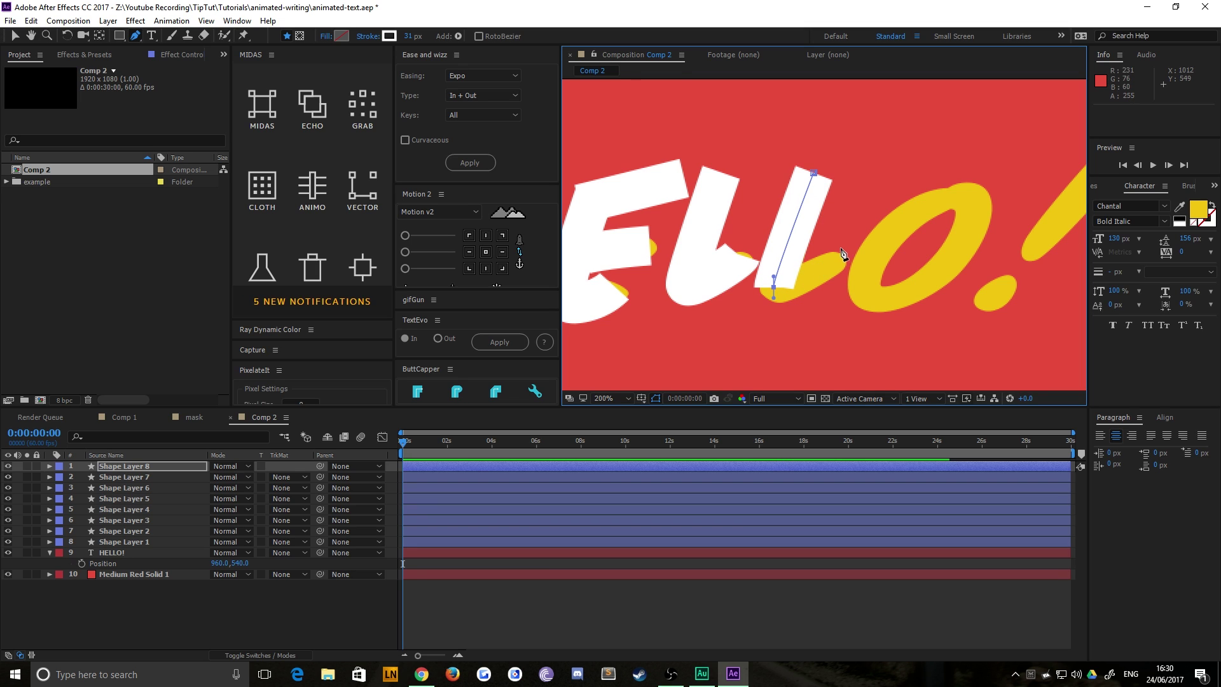
drag(835, 252, 716, 248)
click(558, 628)
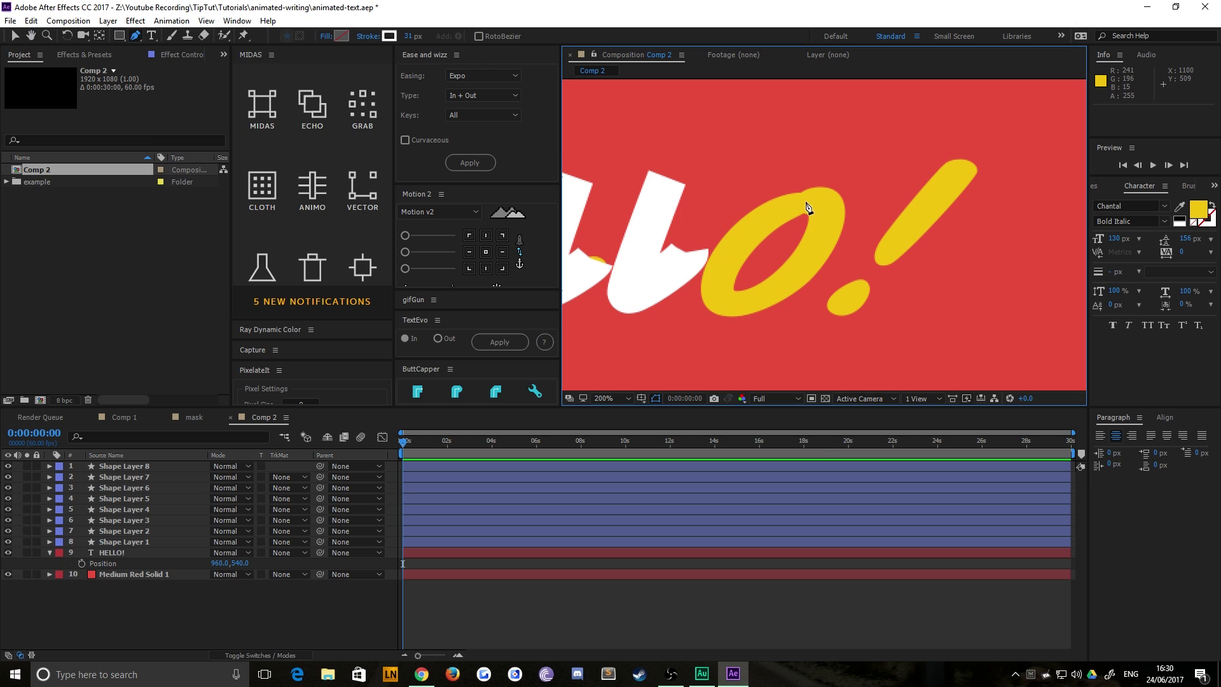
Trace the O with a closed, smooth Bezier loop stroke
click(801, 200)
drag(726, 301, 778, 335)
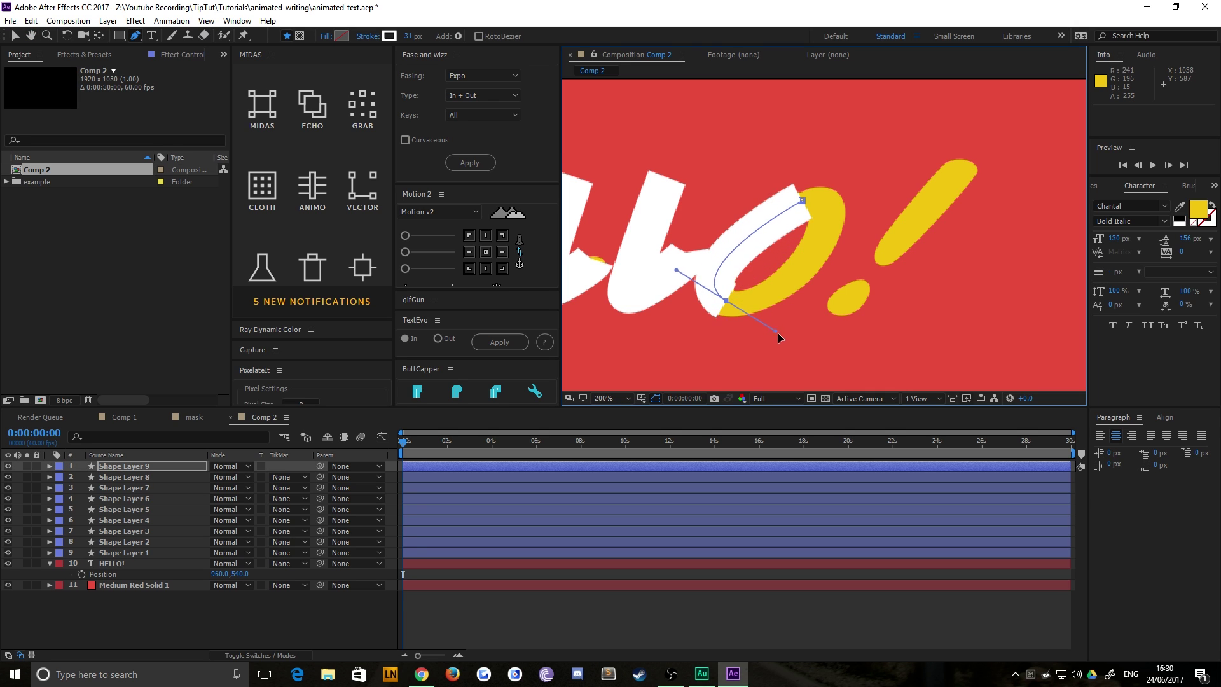
mouse_move(802, 202)
mouse_down()
mouse_move(727, 219)
mouse_move(756, 218)
mouse_up()
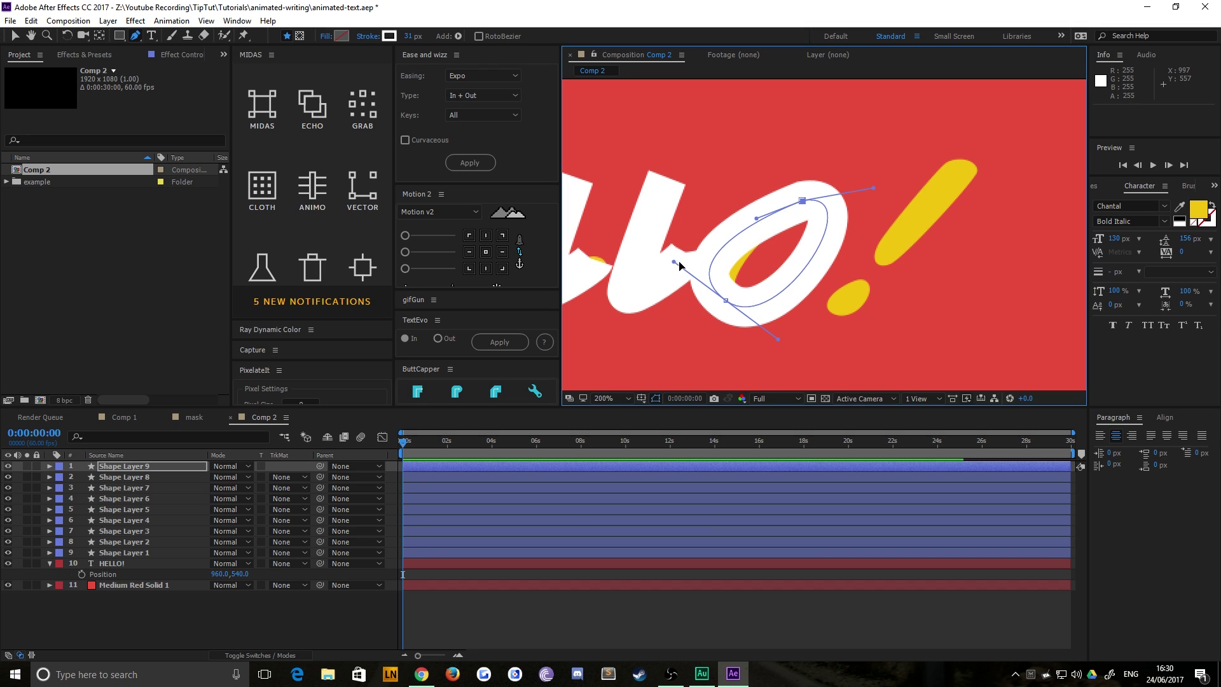
drag(678, 260, 702, 259)
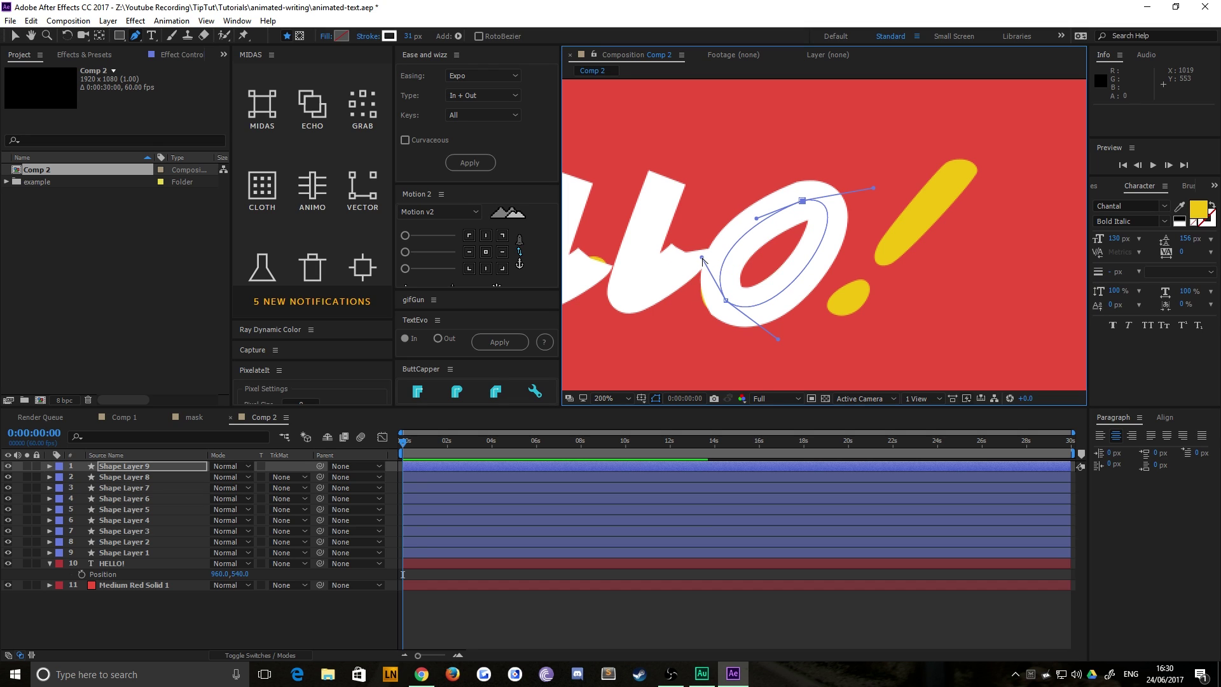
click(726, 301)
key(ctrl+z)
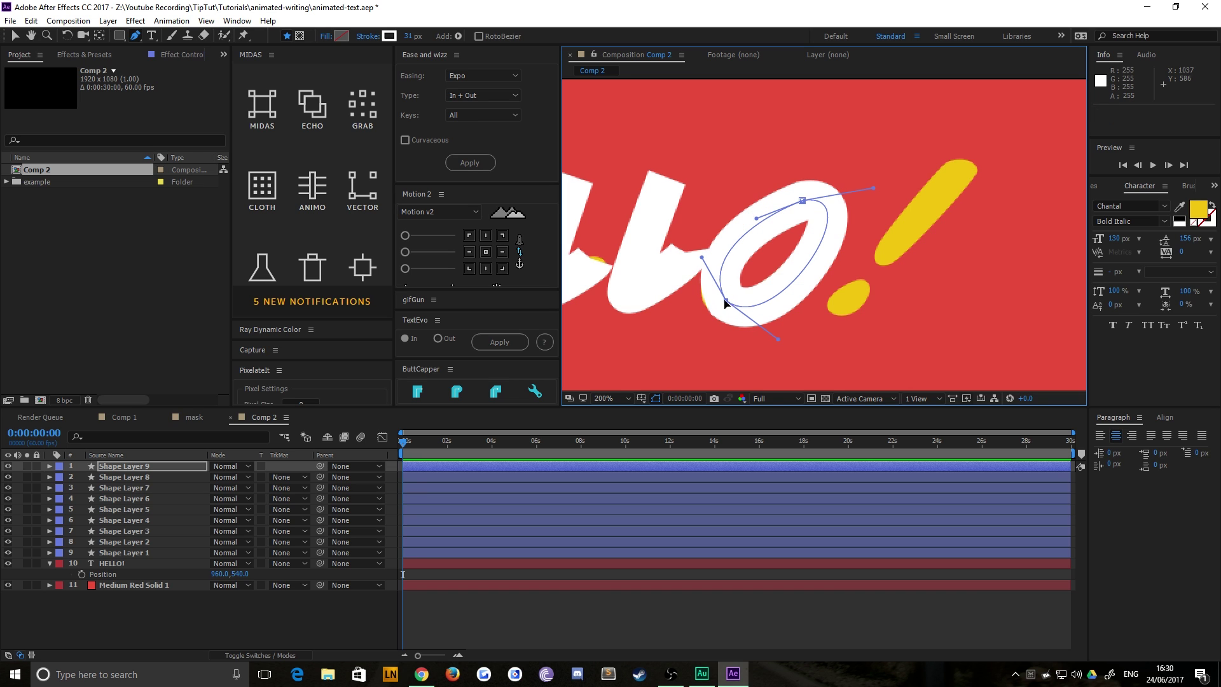
Draw a two-point stroke down the exclamation mark's bar
click(613, 632)
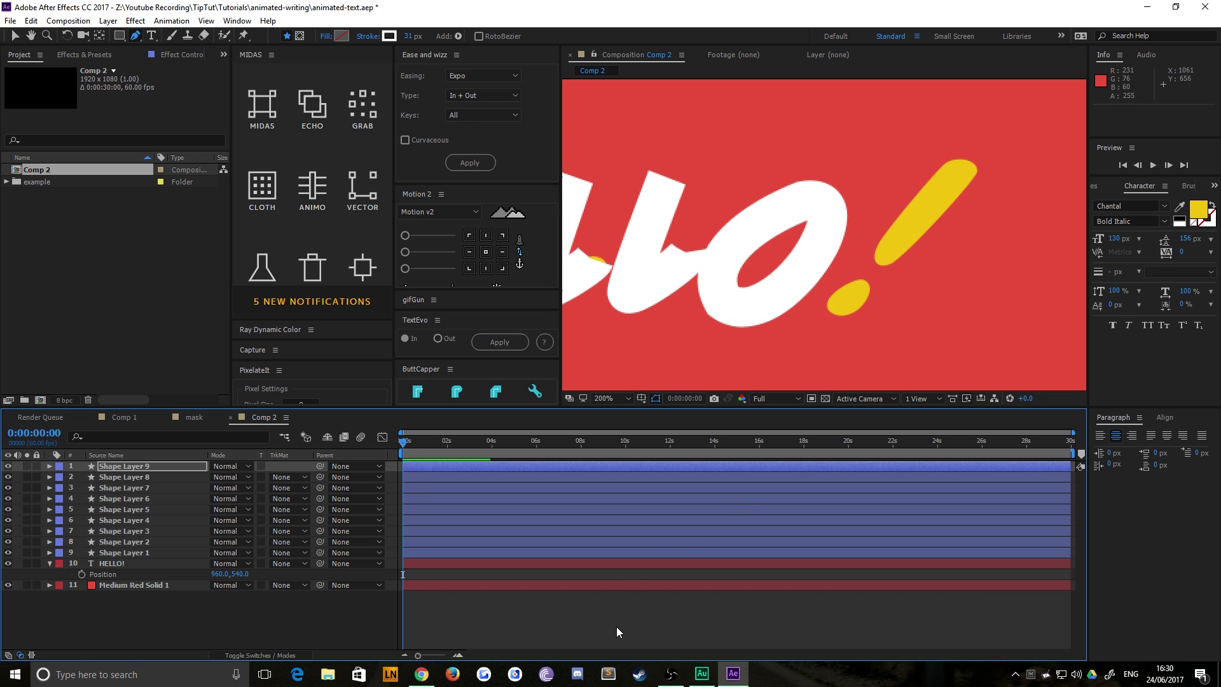
click(976, 148)
click(827, 322)
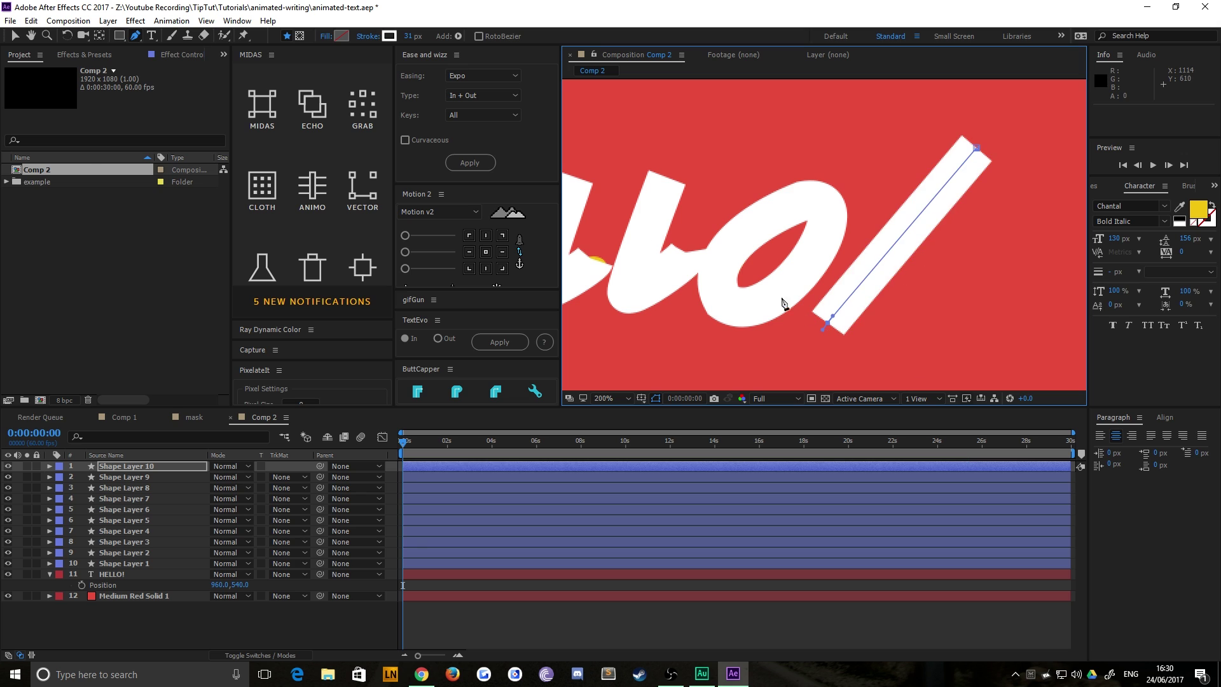
Return to the Selection tool and centre the traced HELLO! word at 100% view
click(15, 36)
key(slash)
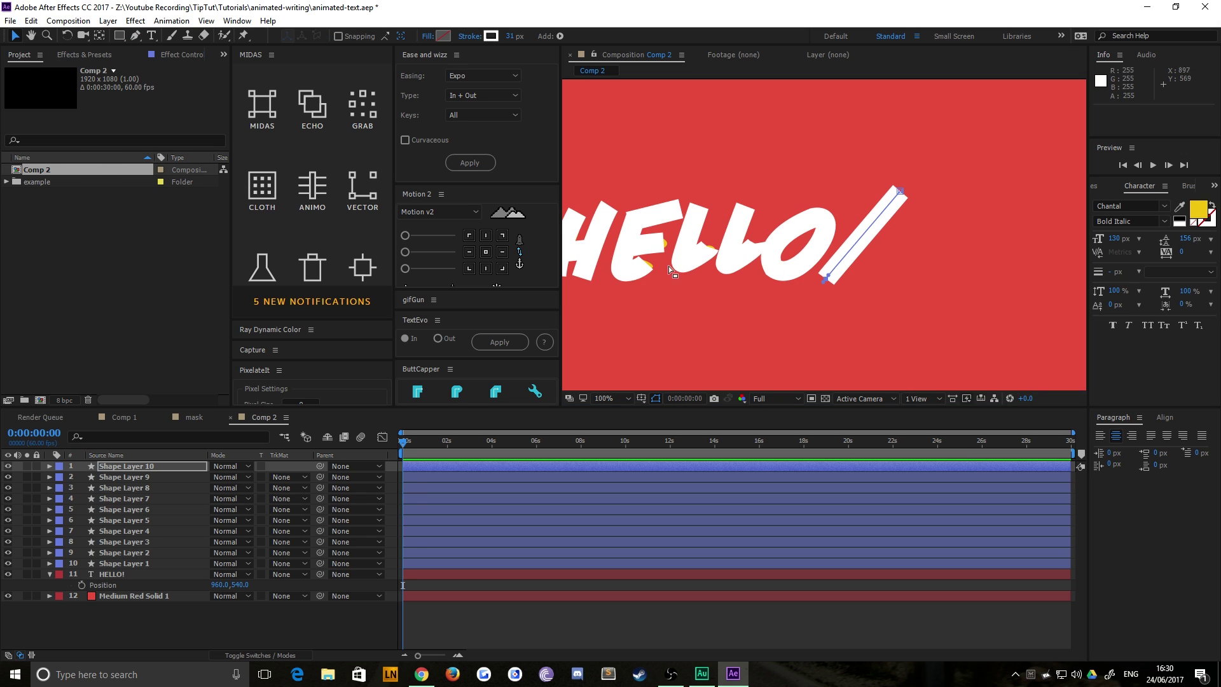
scroll(639, 279, down, 1)
scroll(715, 282, up, 1)
drag(623, 229, 698, 219)
key(space)
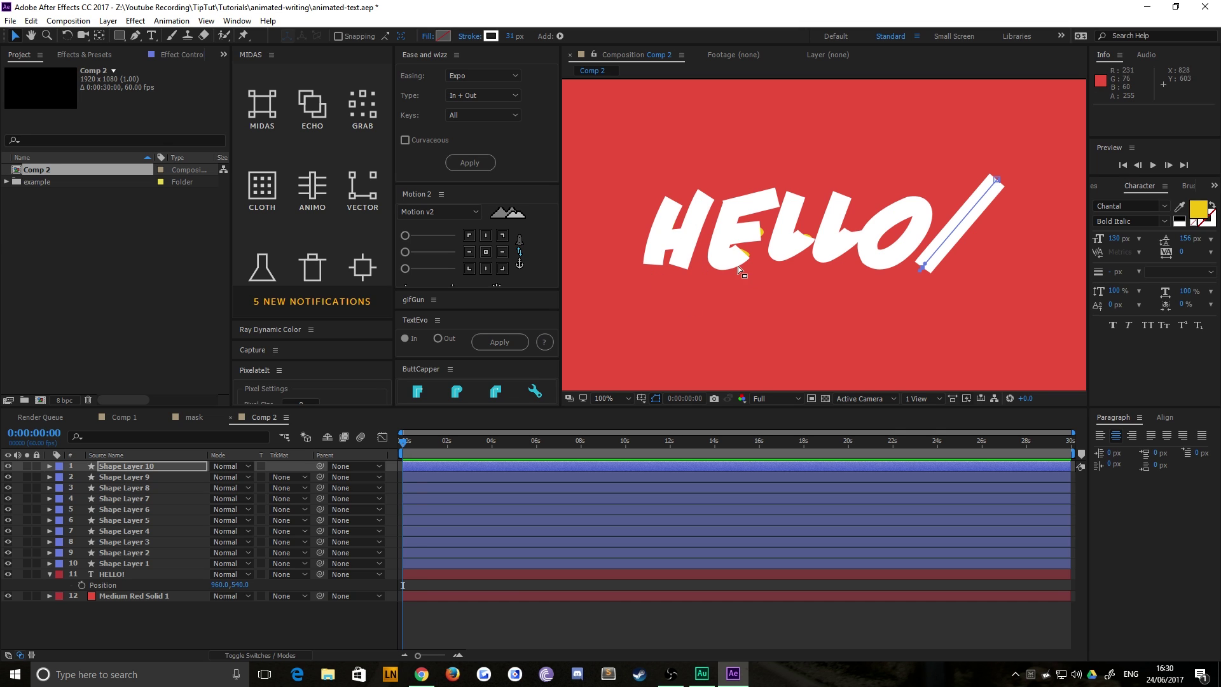
Set Shape Layer 1's Stroke 1 Line Cap and Line Join to Round
click(132, 567)
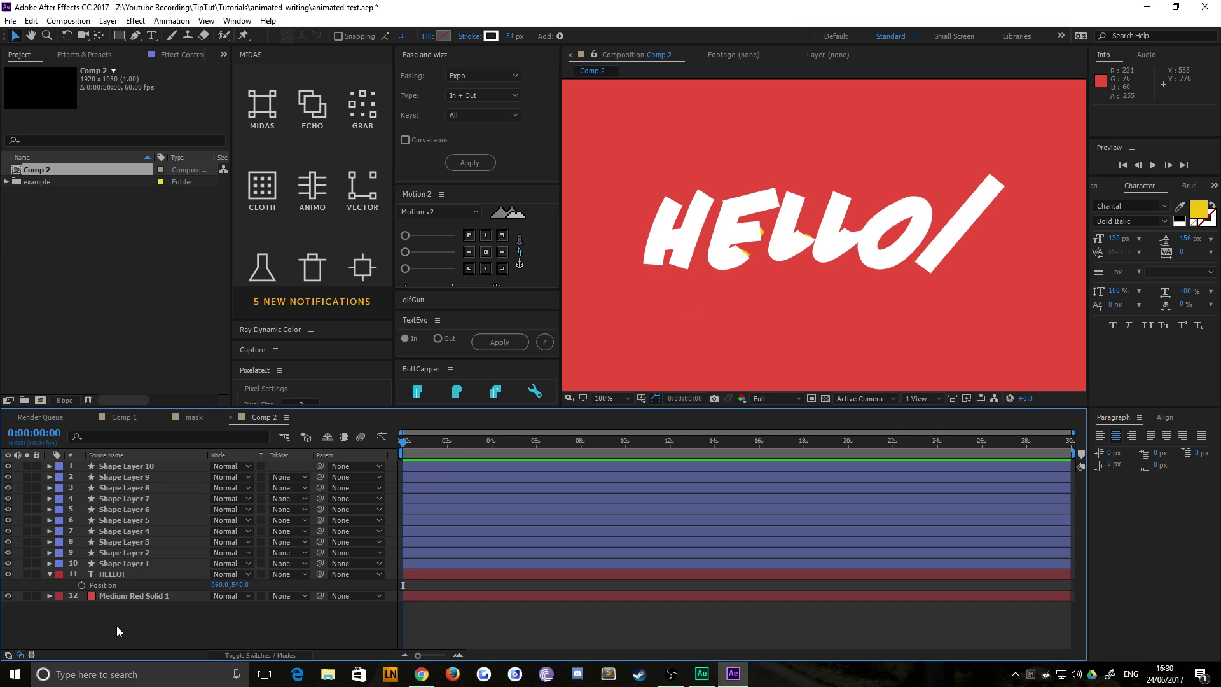
click(132, 565)
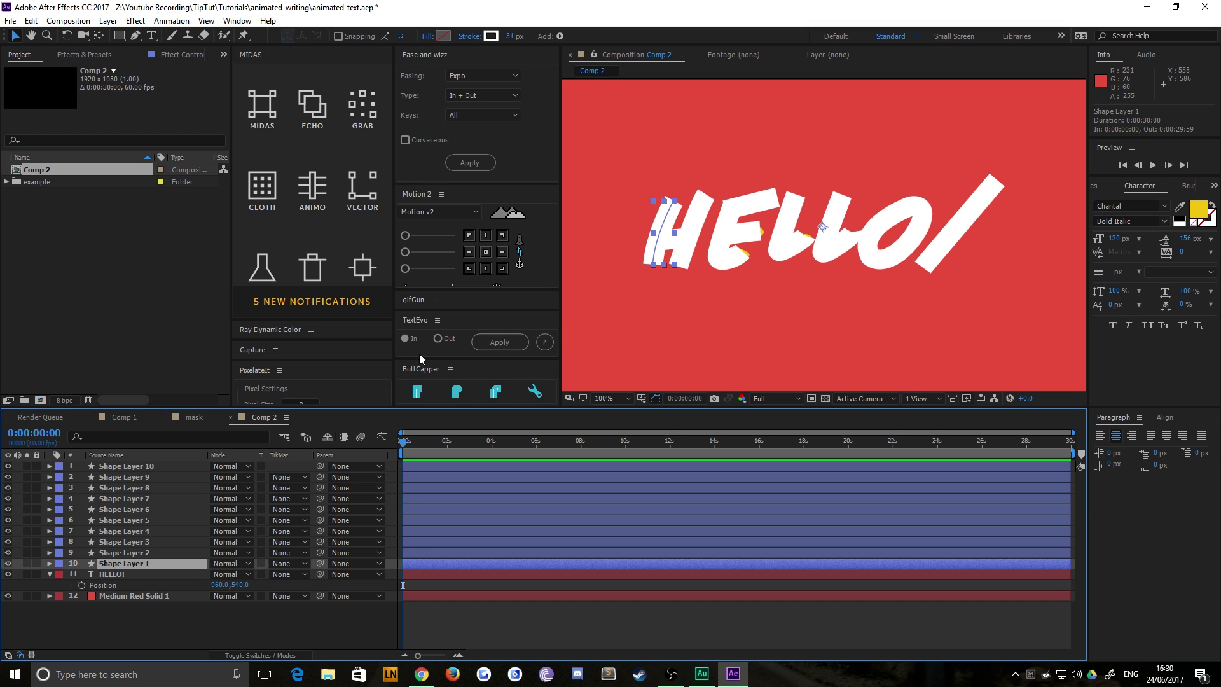
click(49, 563)
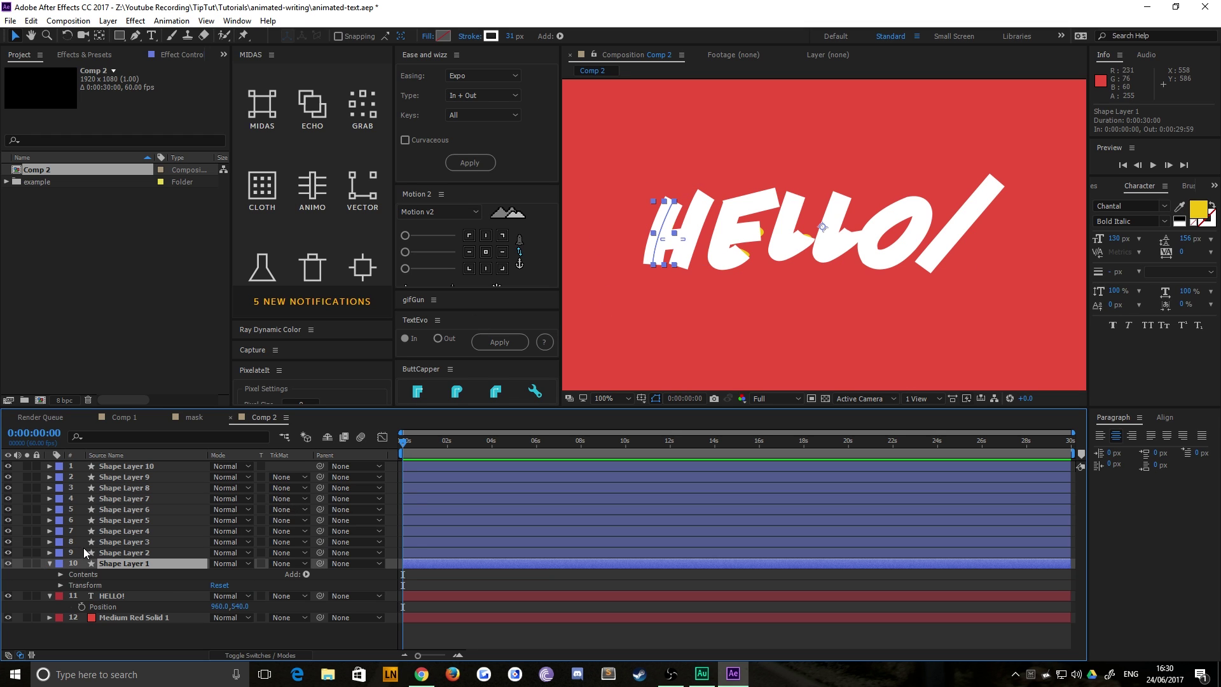
click(61, 575)
click(70, 586)
click(81, 606)
scroll(71, 609, down, 3)
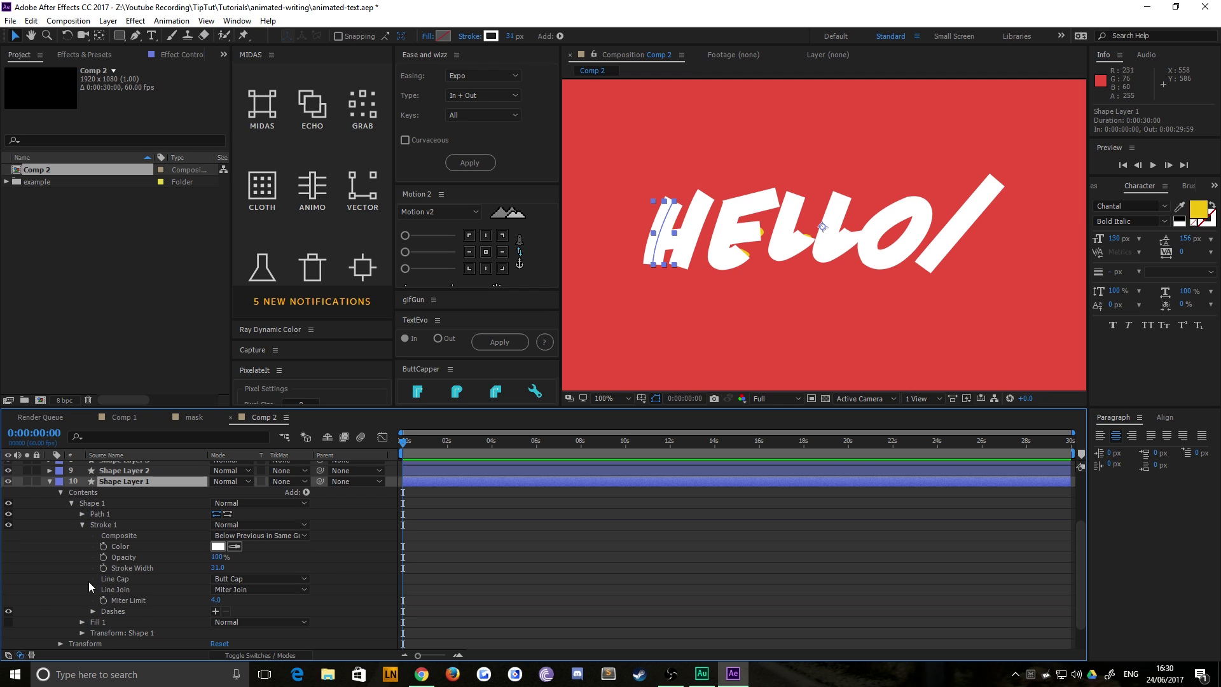
click(216, 583)
click(245, 604)
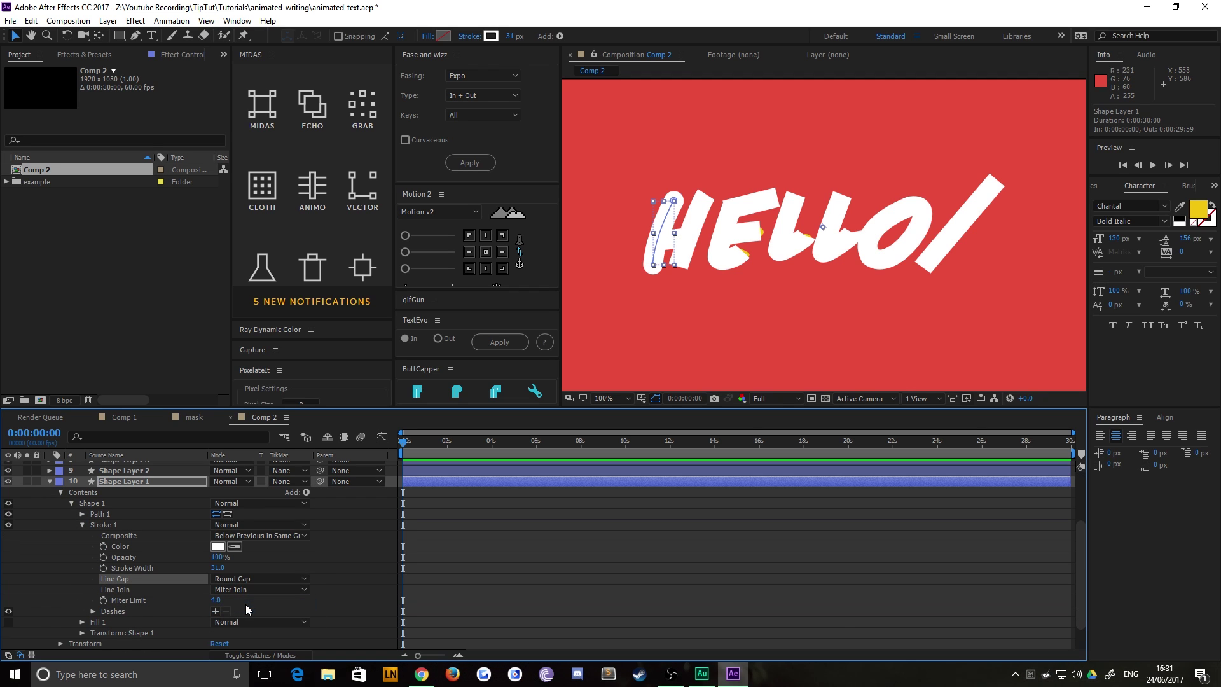
click(230, 589)
click(248, 615)
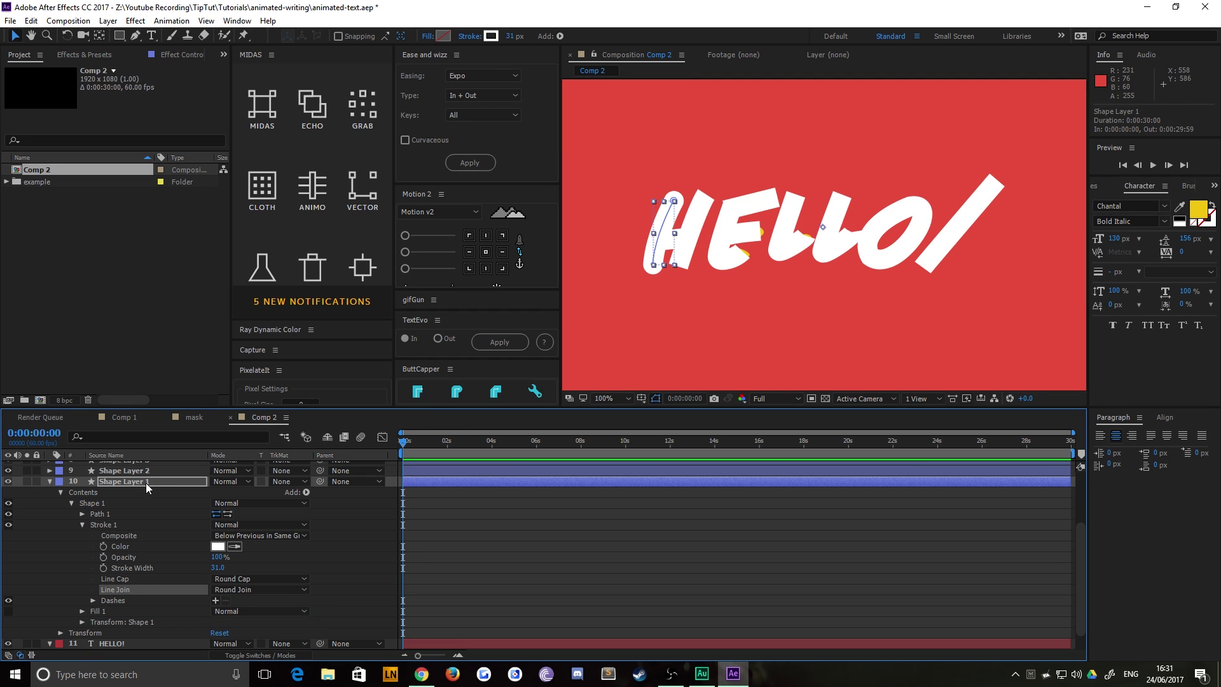
Select all ten shape layers and apply ButtCapper's Round cap to every stroke
click(132, 513)
scroll(132, 509, up, 5)
key(ctrl+grave)
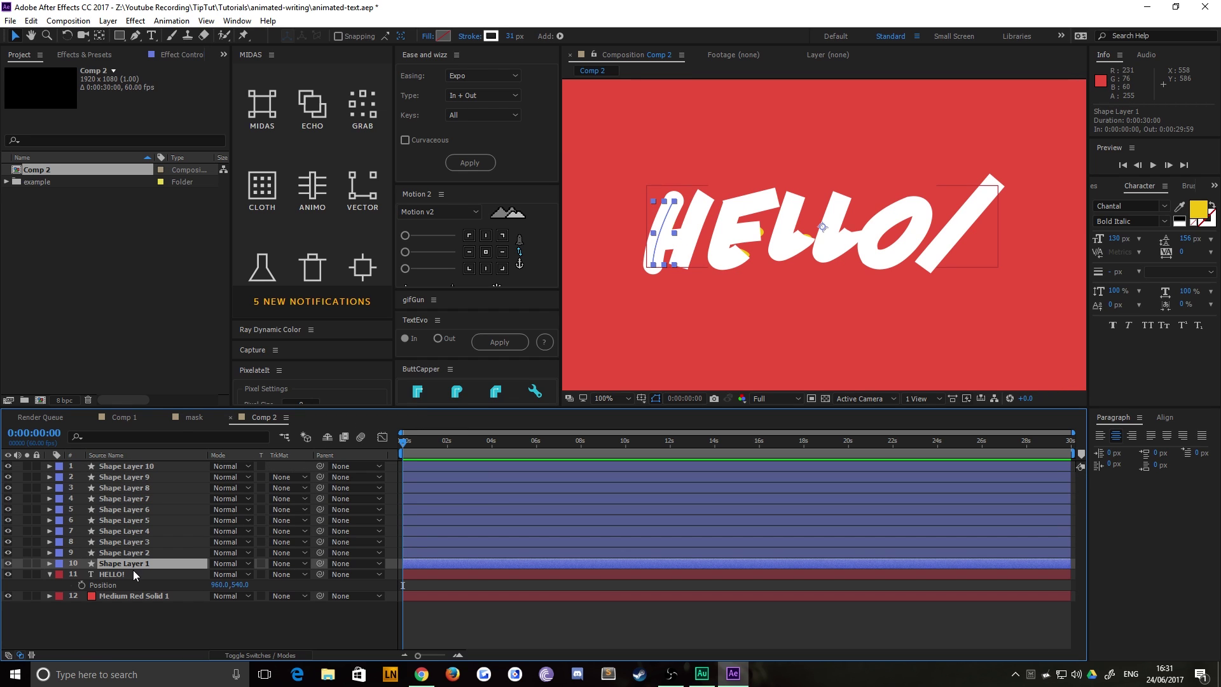
shift+click(130, 472)
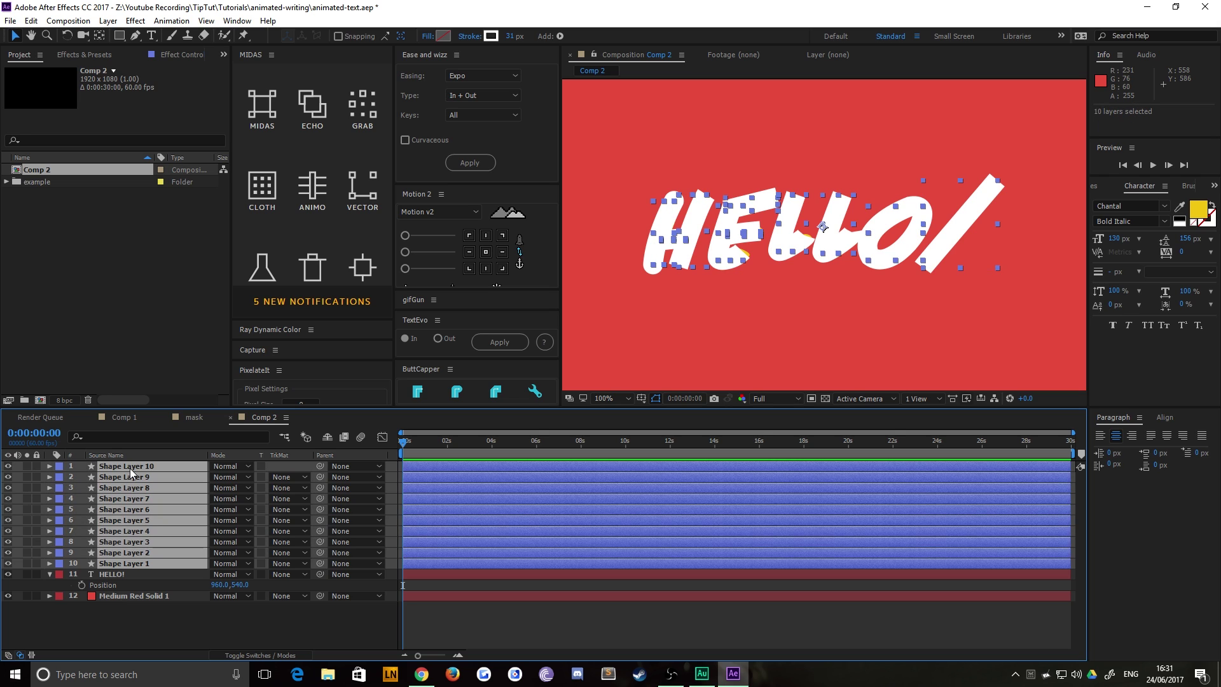
click(452, 398)
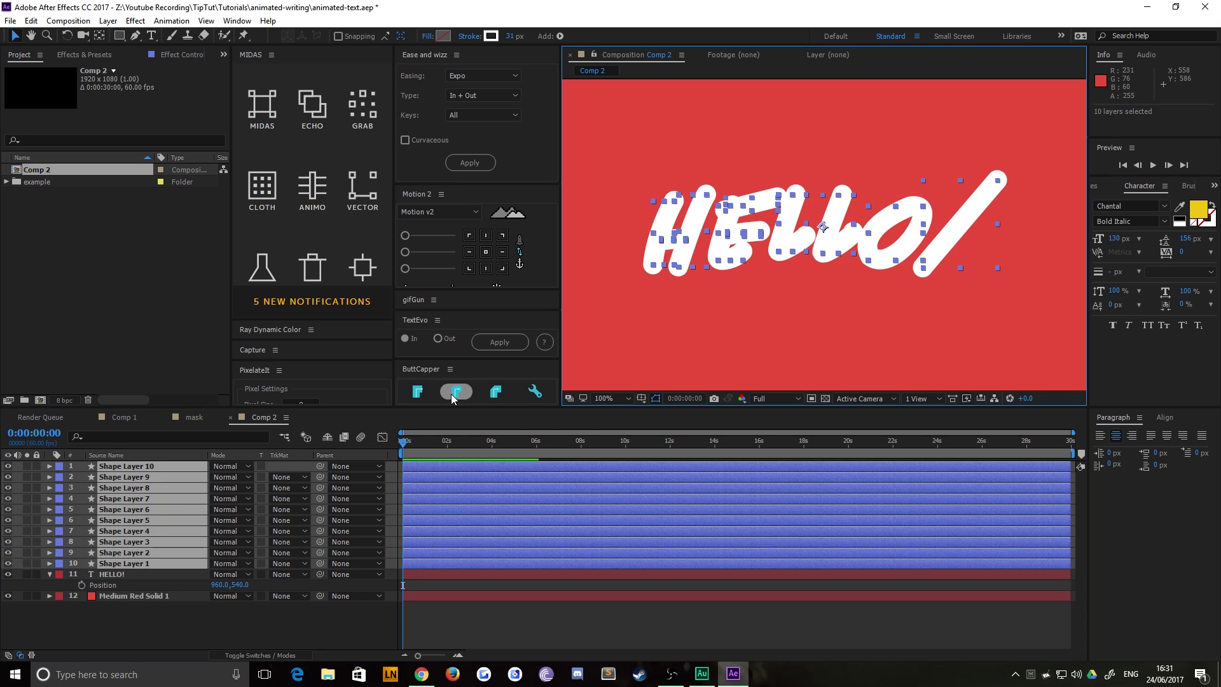
click(426, 681)
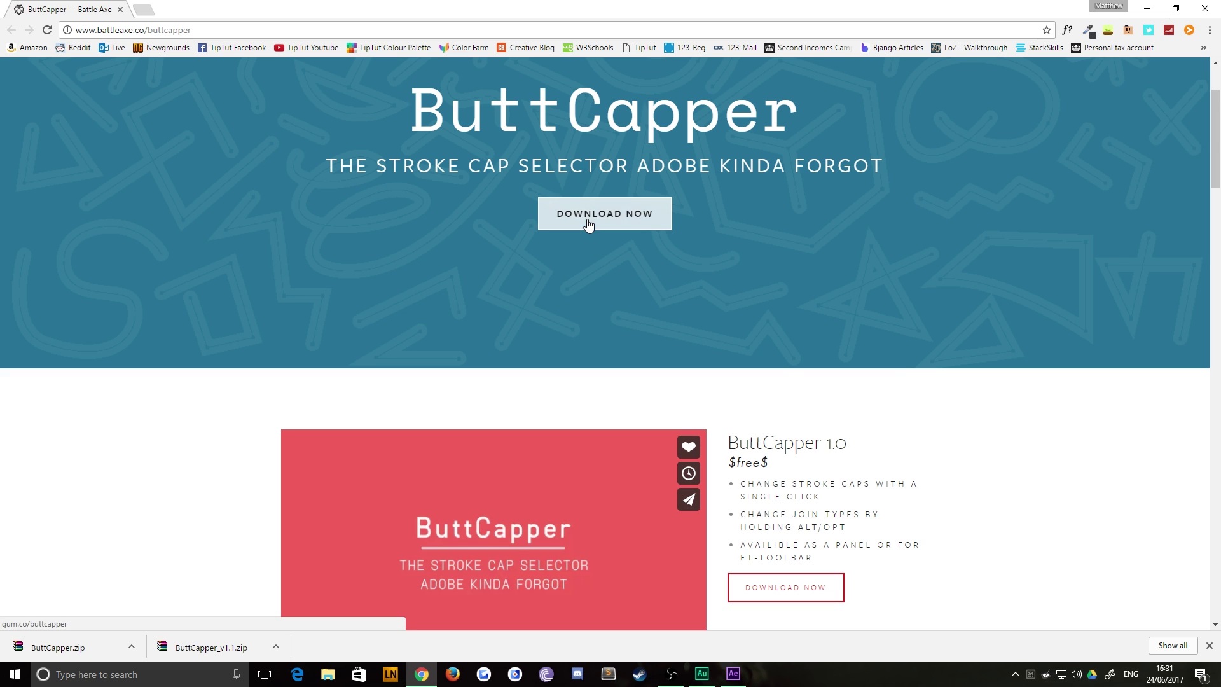
click(733, 674)
click(418, 392)
Try square caps on the strokes, then switch them back to round caps
click(457, 393)
click(495, 393)
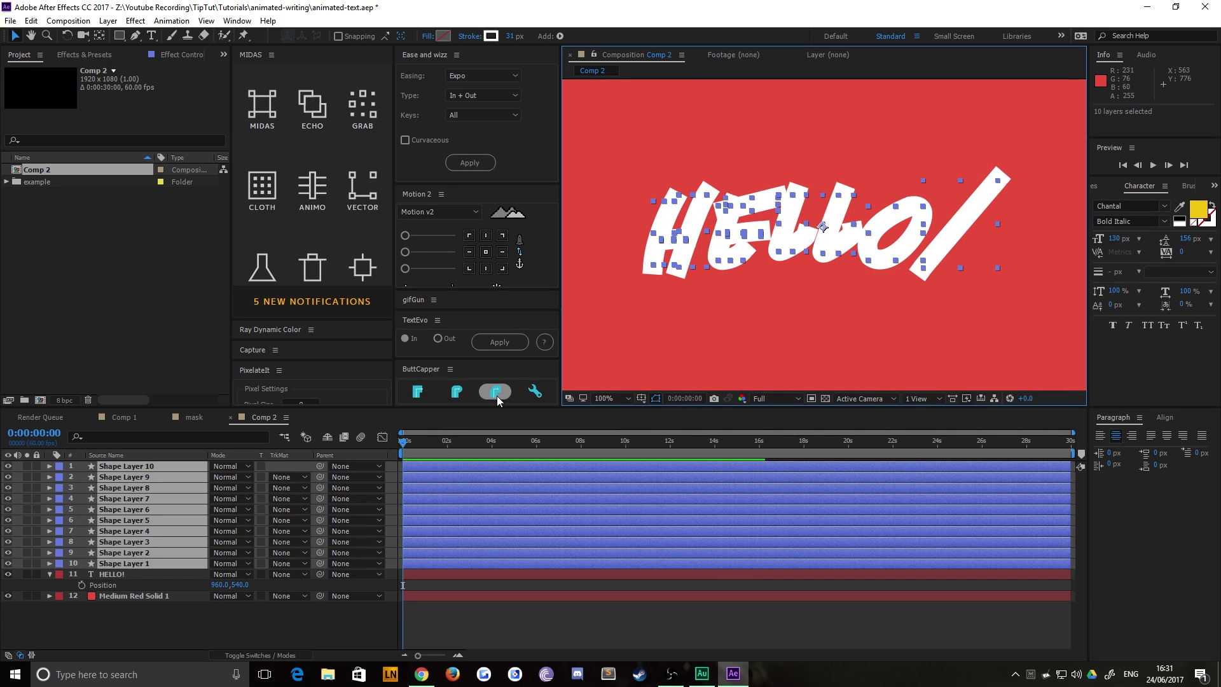
click(456, 393)
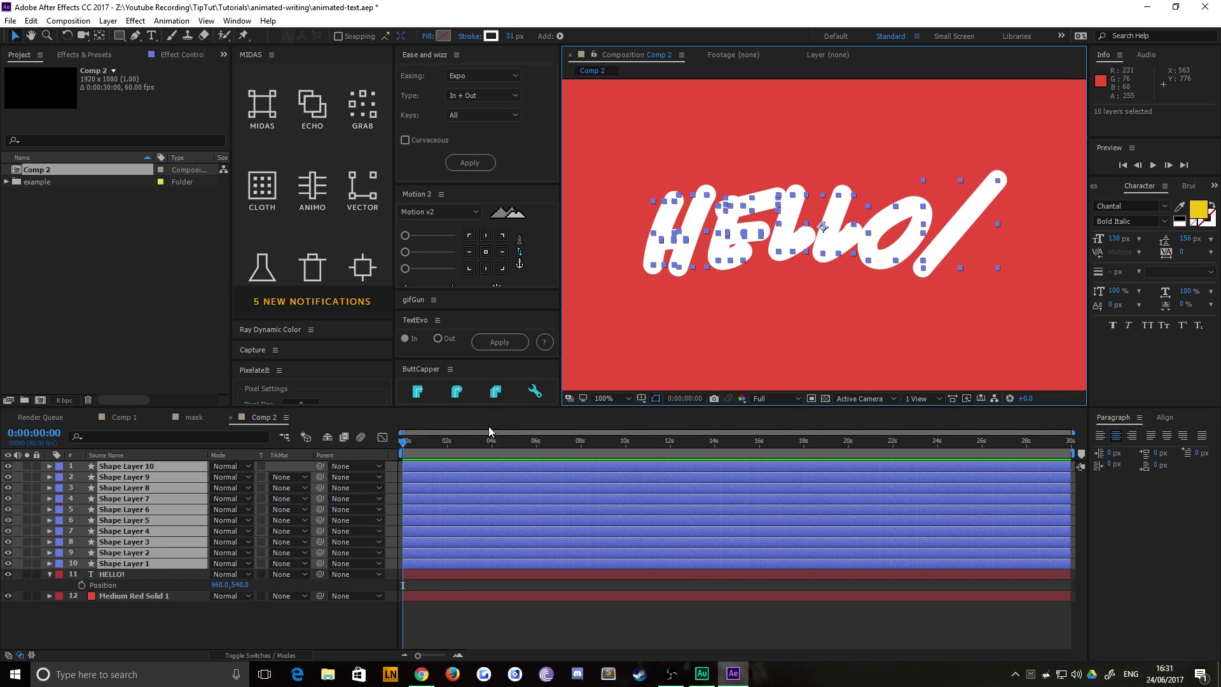
Select all ten shape layers and add Trim Paths to each
click(220, 638)
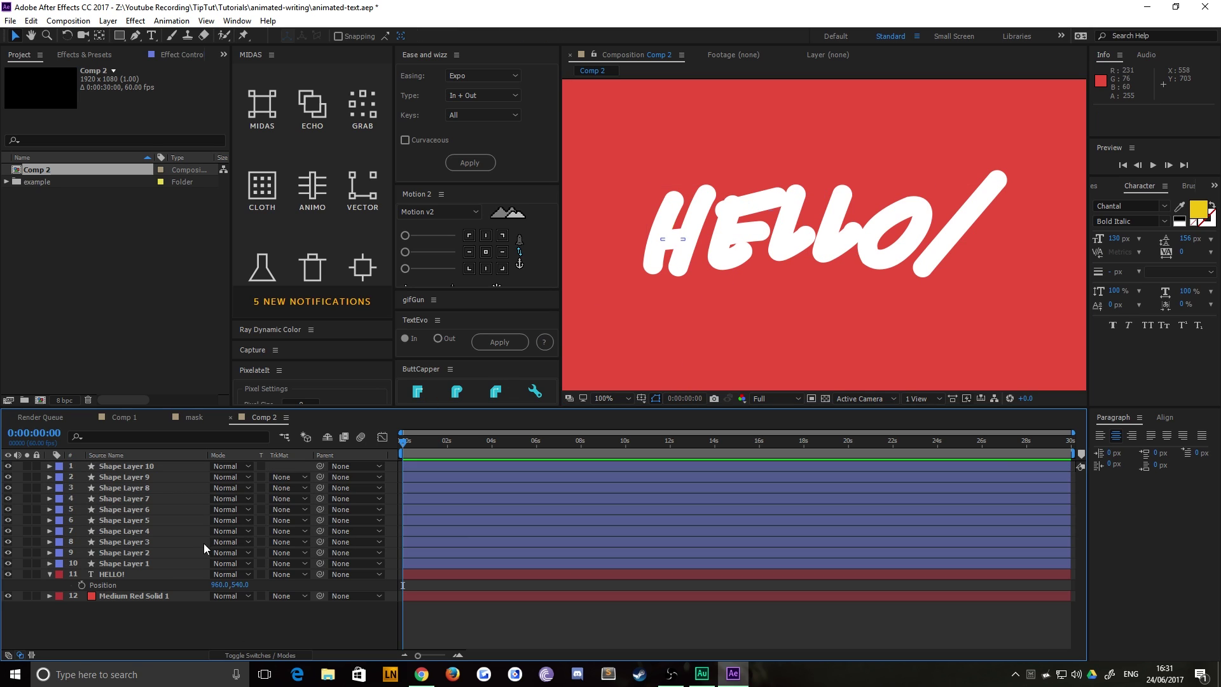
click(116, 563)
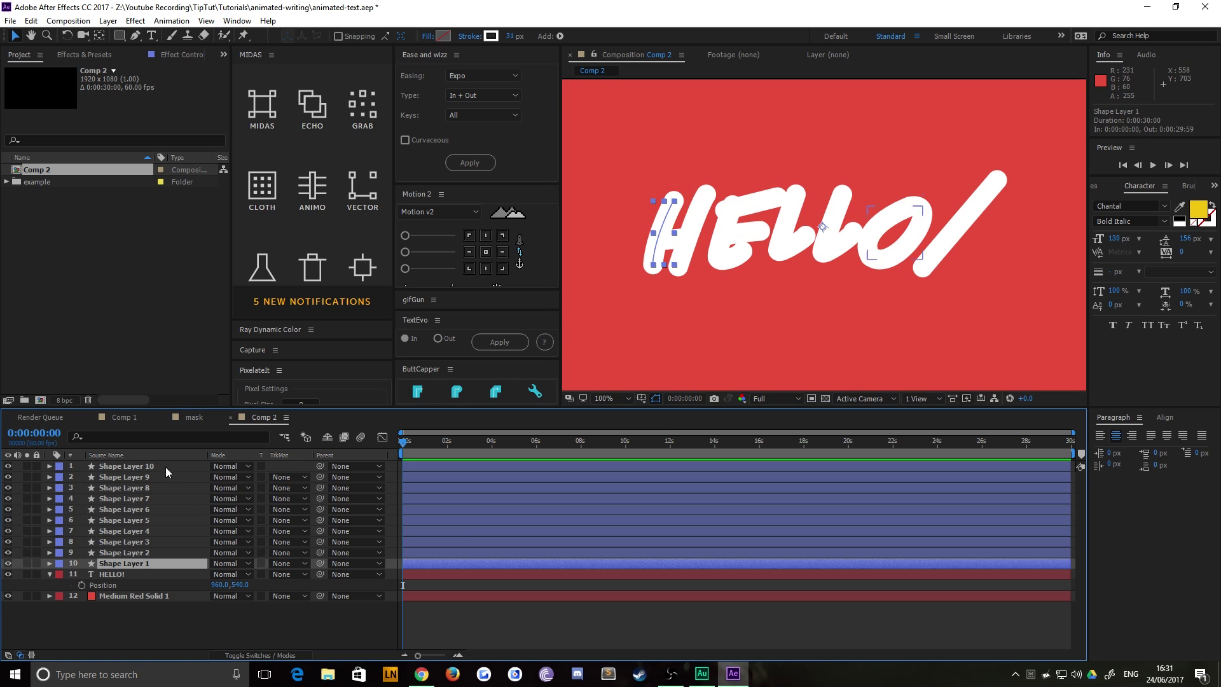
shift+click(126, 468)
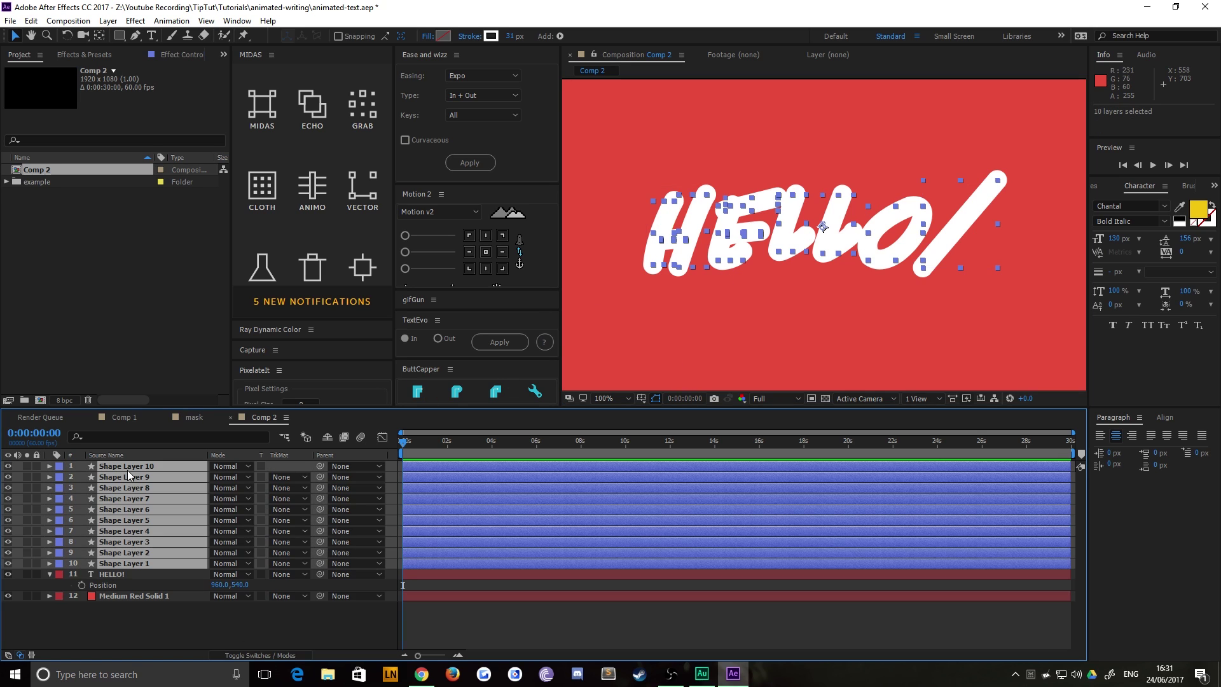
click(559, 37)
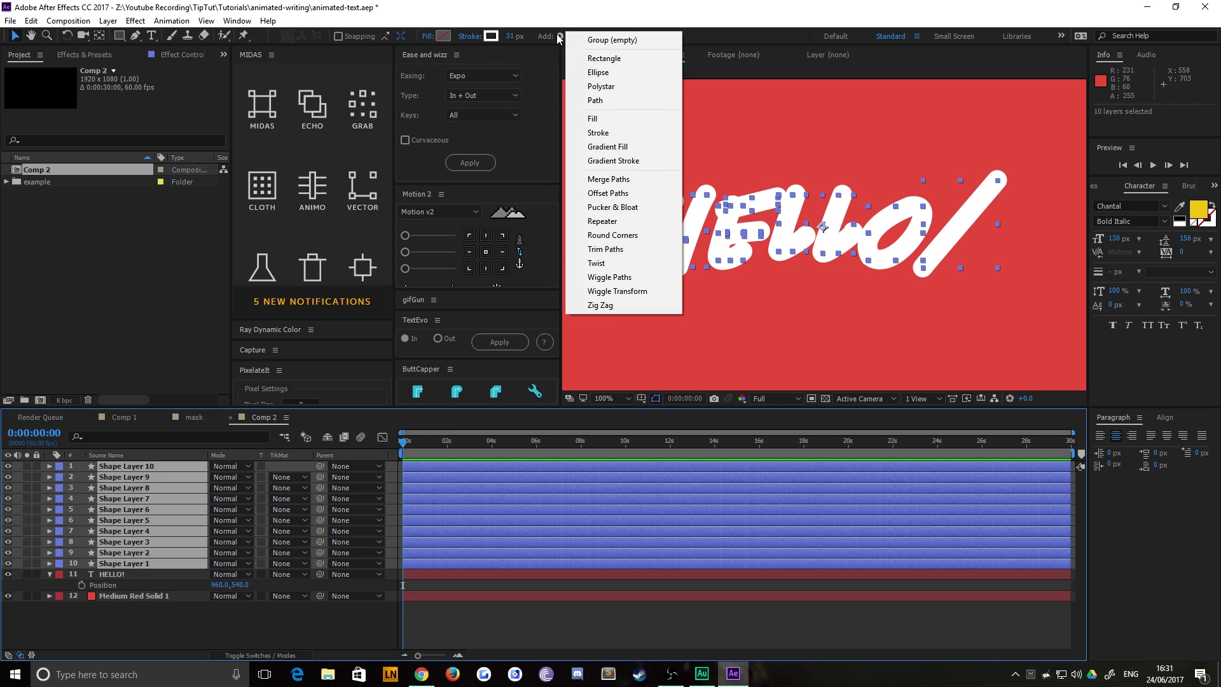
click(615, 253)
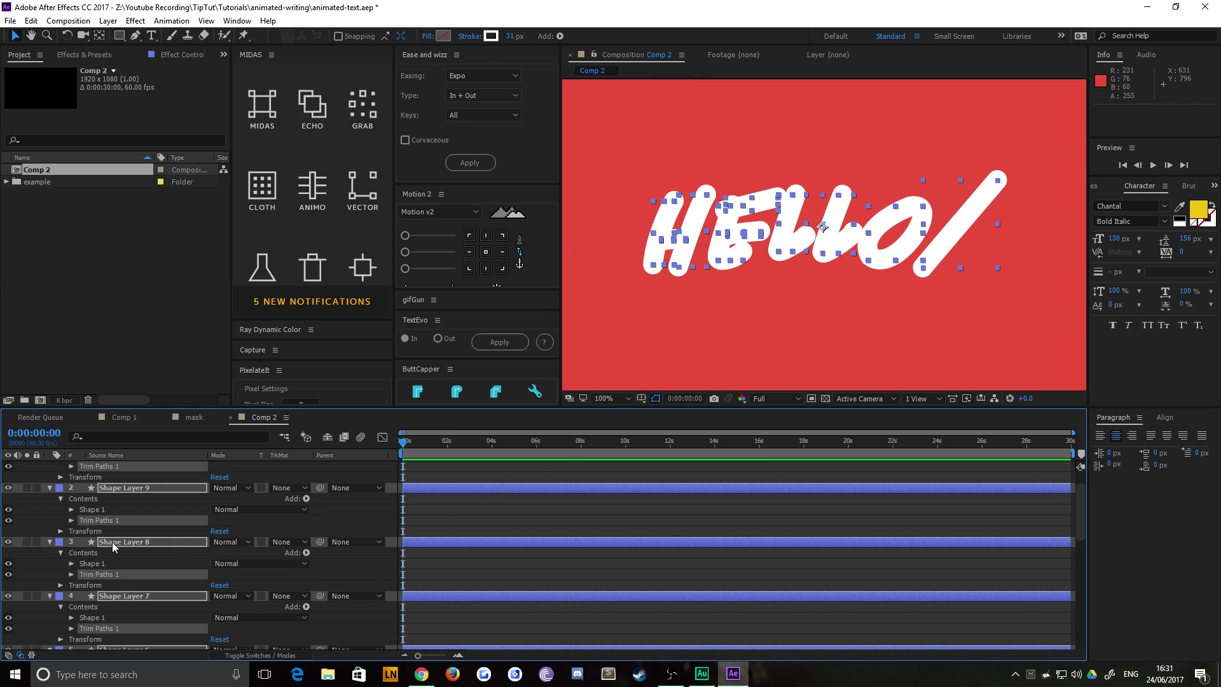
Keyframe Trim Paths End at 100% at 0:00 and show only keyframed properties with U
click(70, 574)
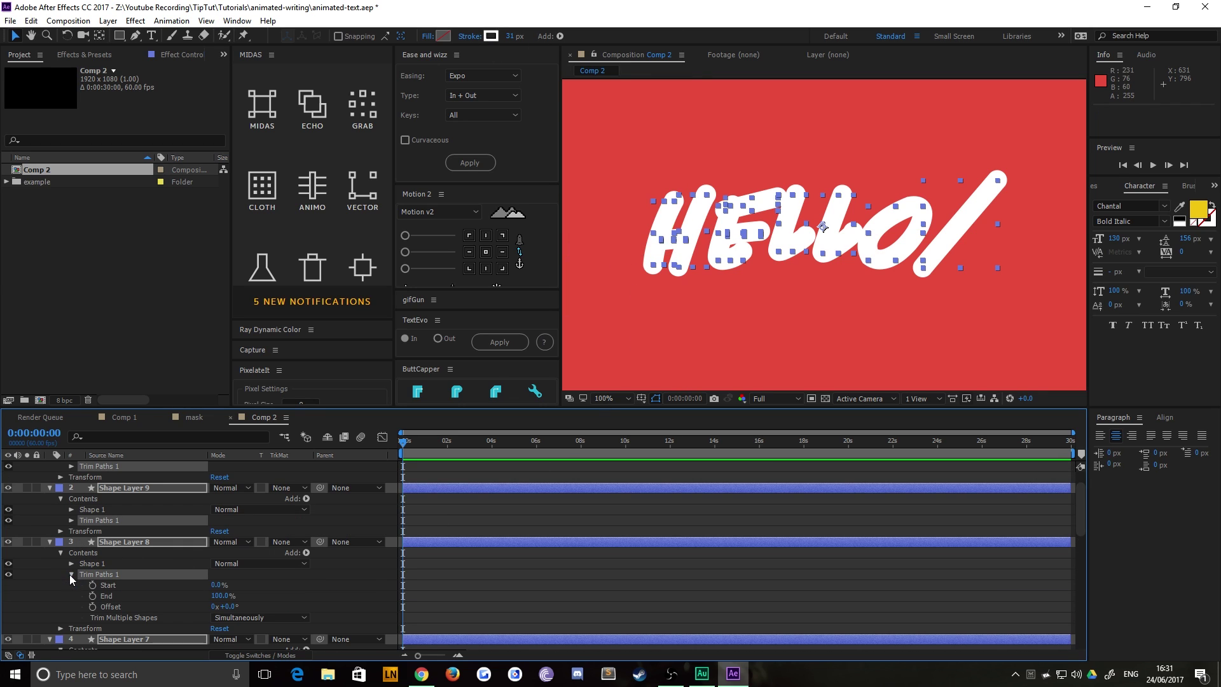
click(92, 598)
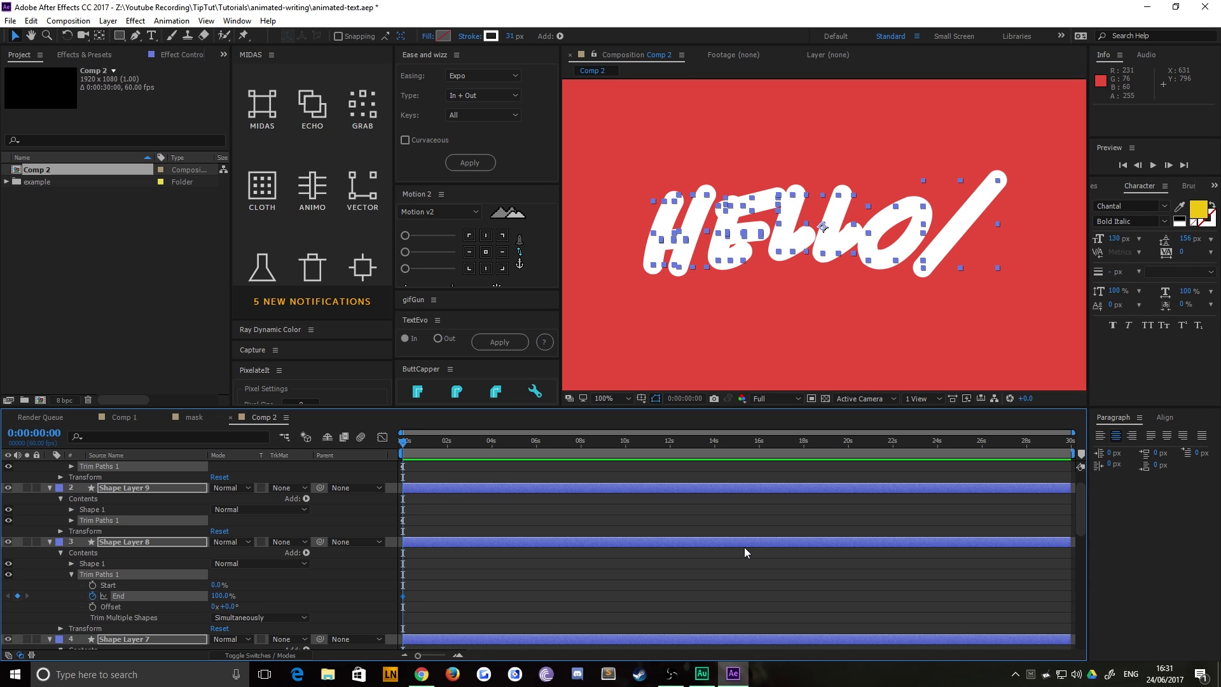
key(u)
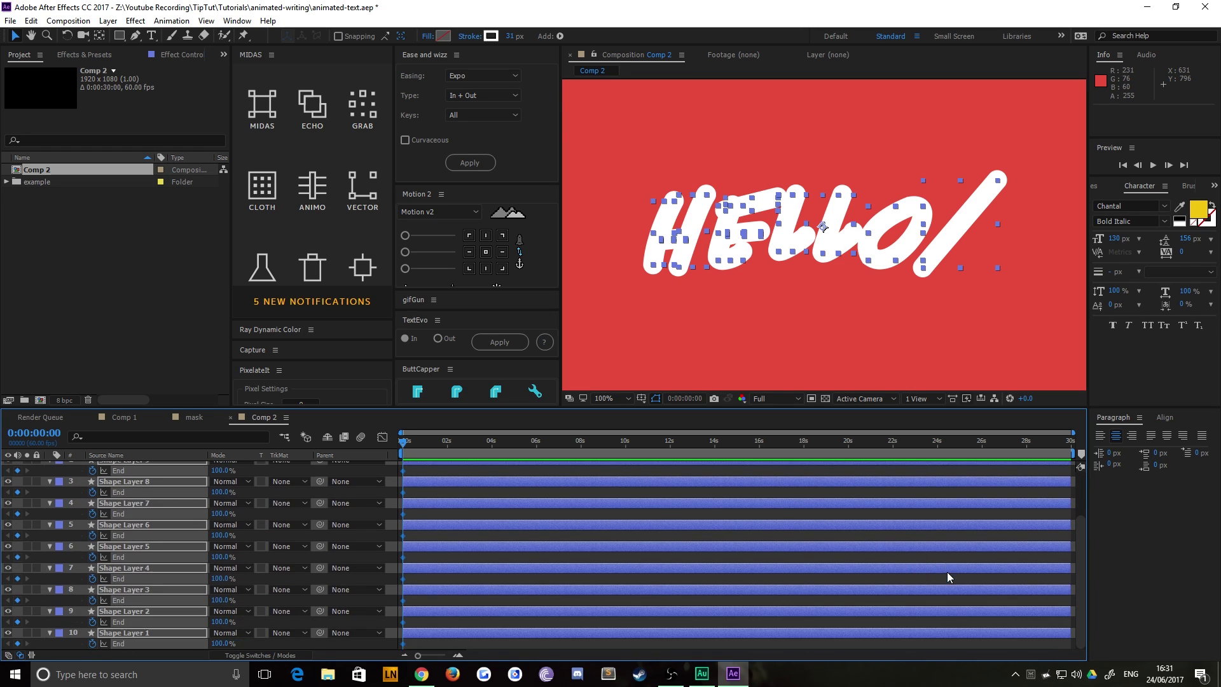
scroll(947, 576, up, 2)
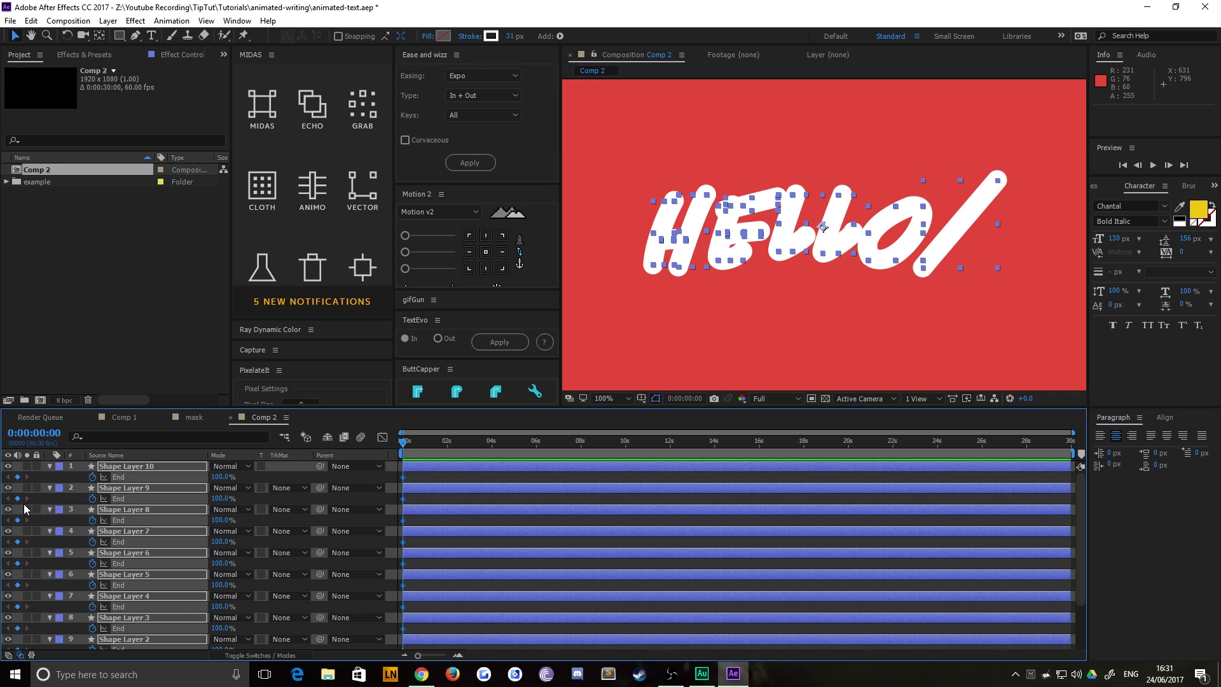
Animate every stroke's End from 0% at frame zero to 100% about 40 frames later
key(shift+Page_Down)
key(shift+Page_Down)
key(shift+Page_Down)
key(shift+Page_Down)
key(shift+Page_Up)
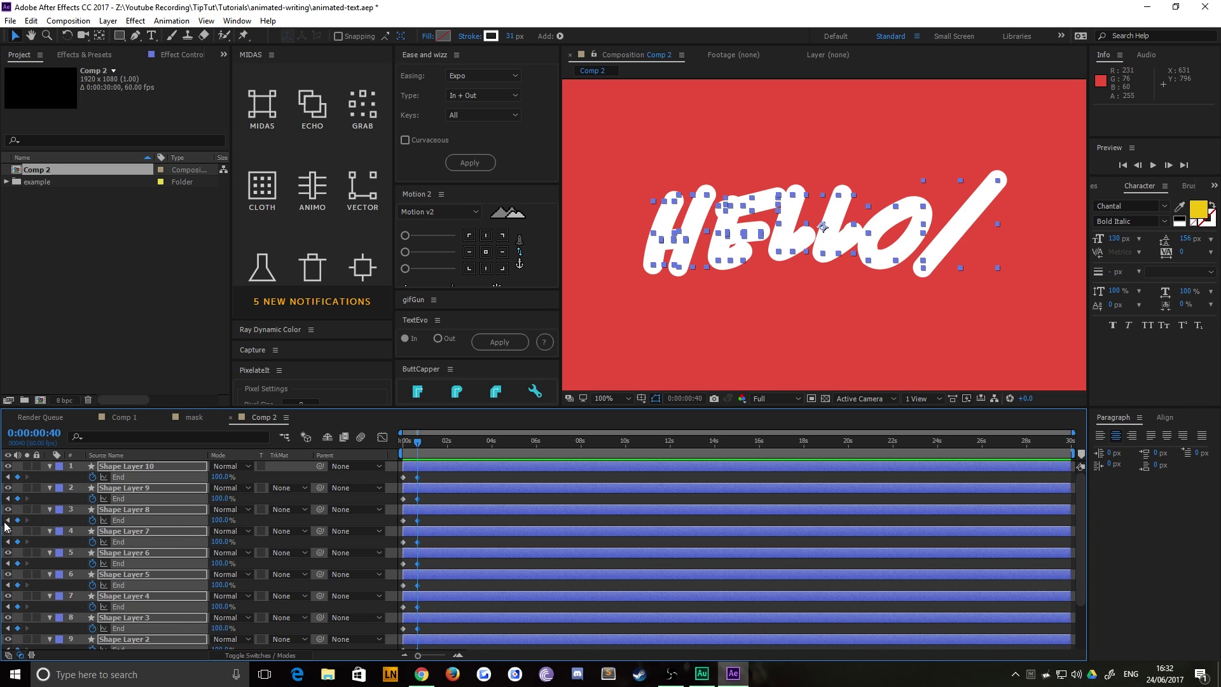
key(Home)
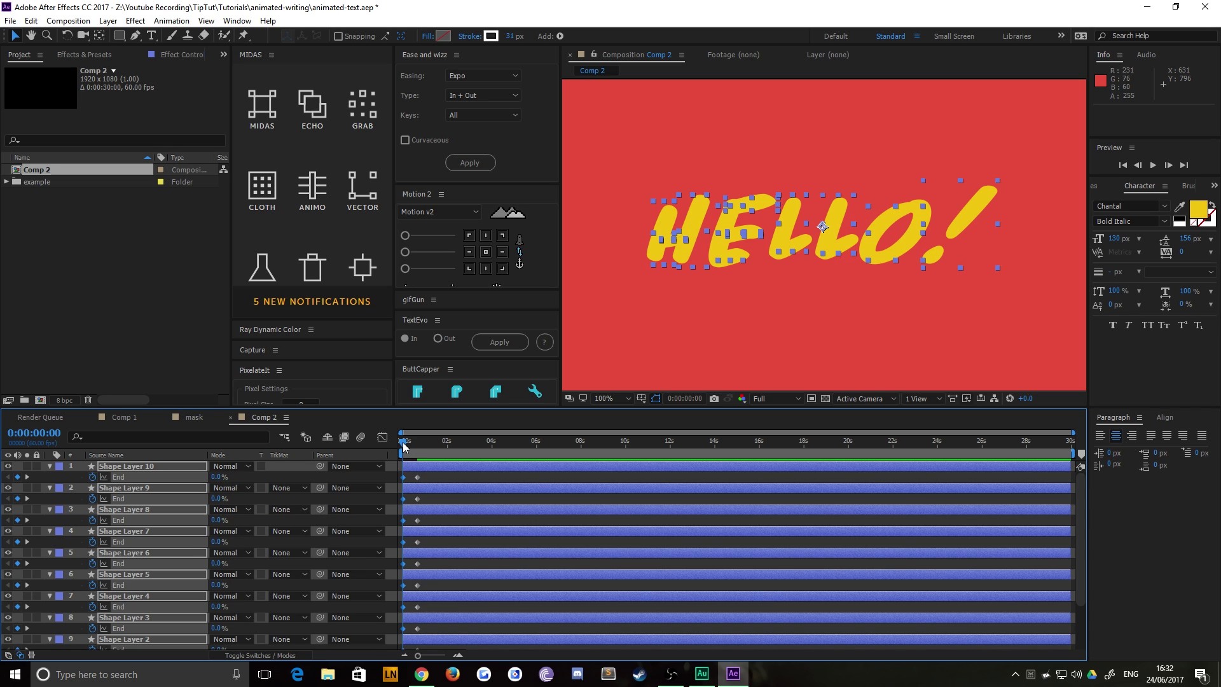
Scrub and play a preview of the write-on, then select all End keyframes
drag(404, 445, 423, 452)
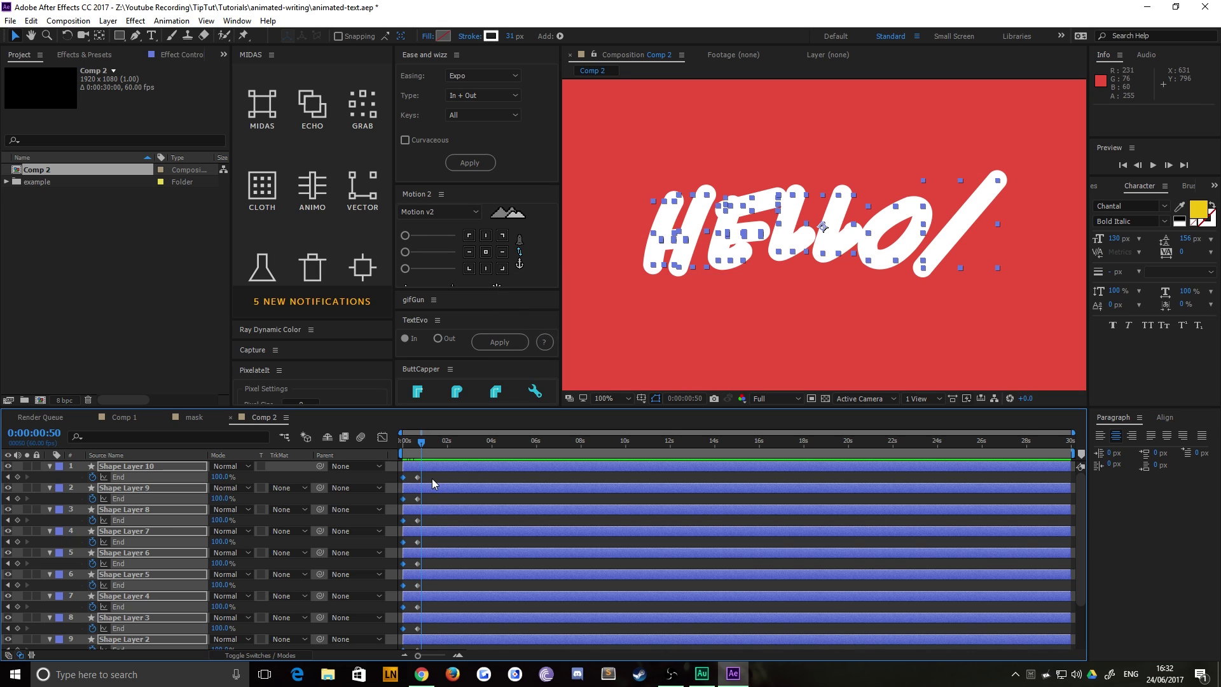
key(space)
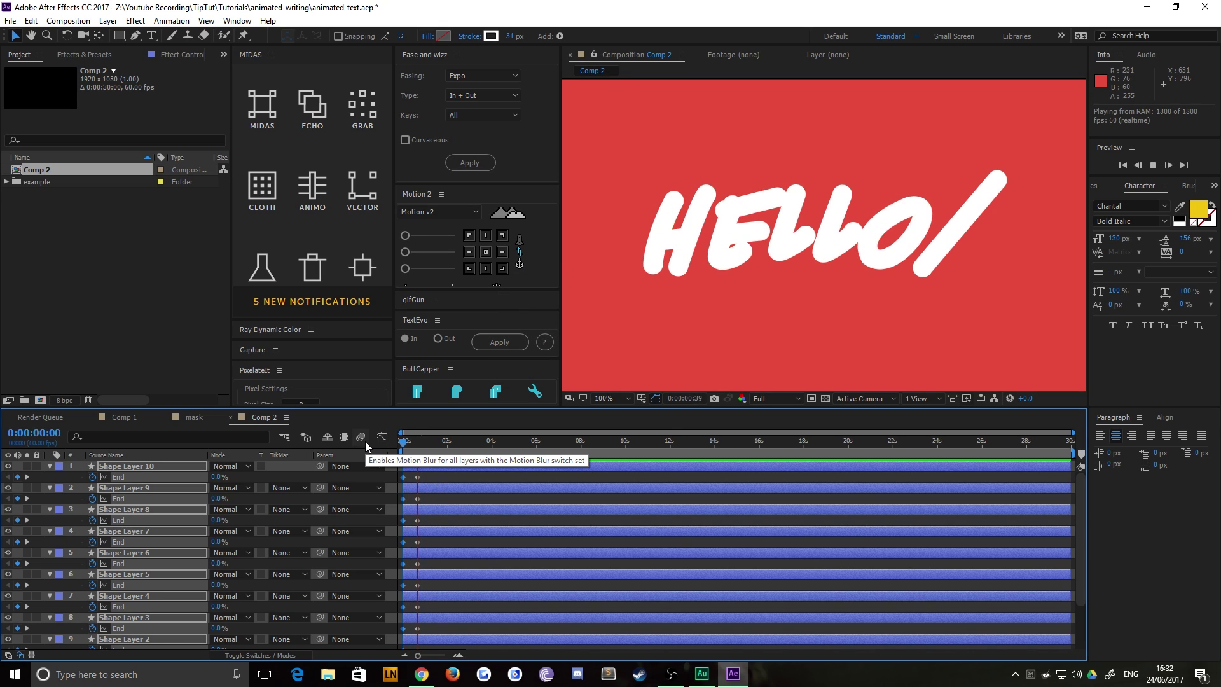
key(space)
drag(426, 476, 402, 614)
Apply Easy Ease to the selected End keyframes
right_click(403, 613)
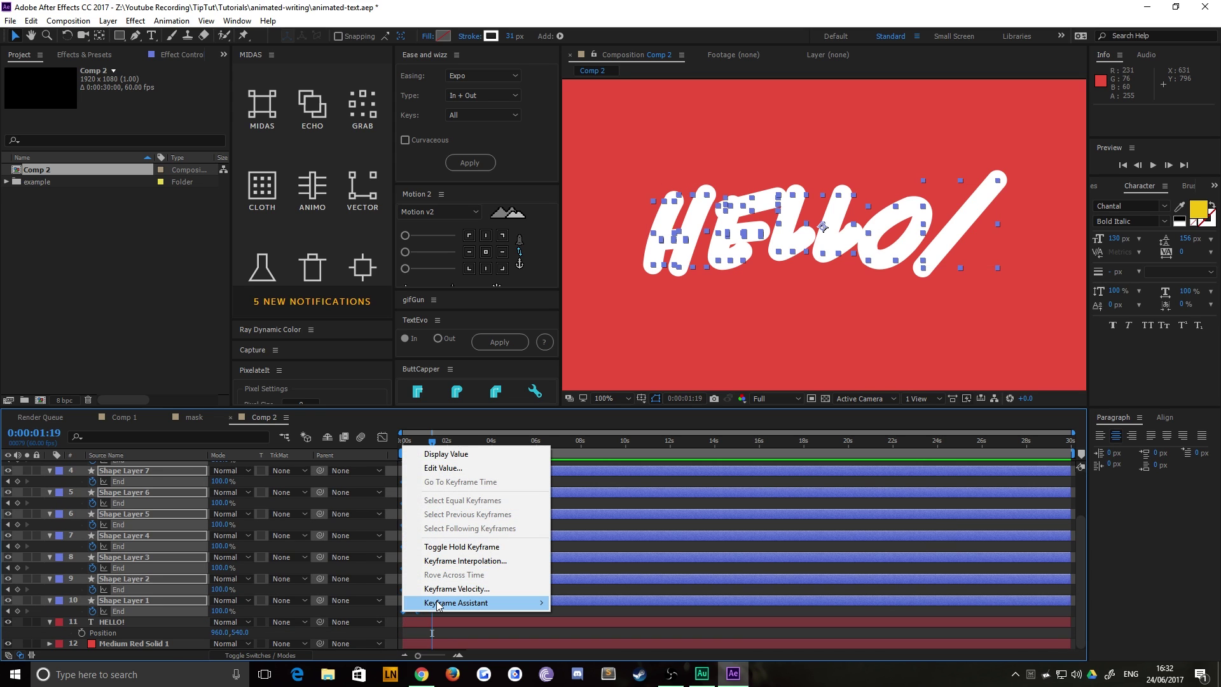
mouse_move(441, 604)
click(596, 519)
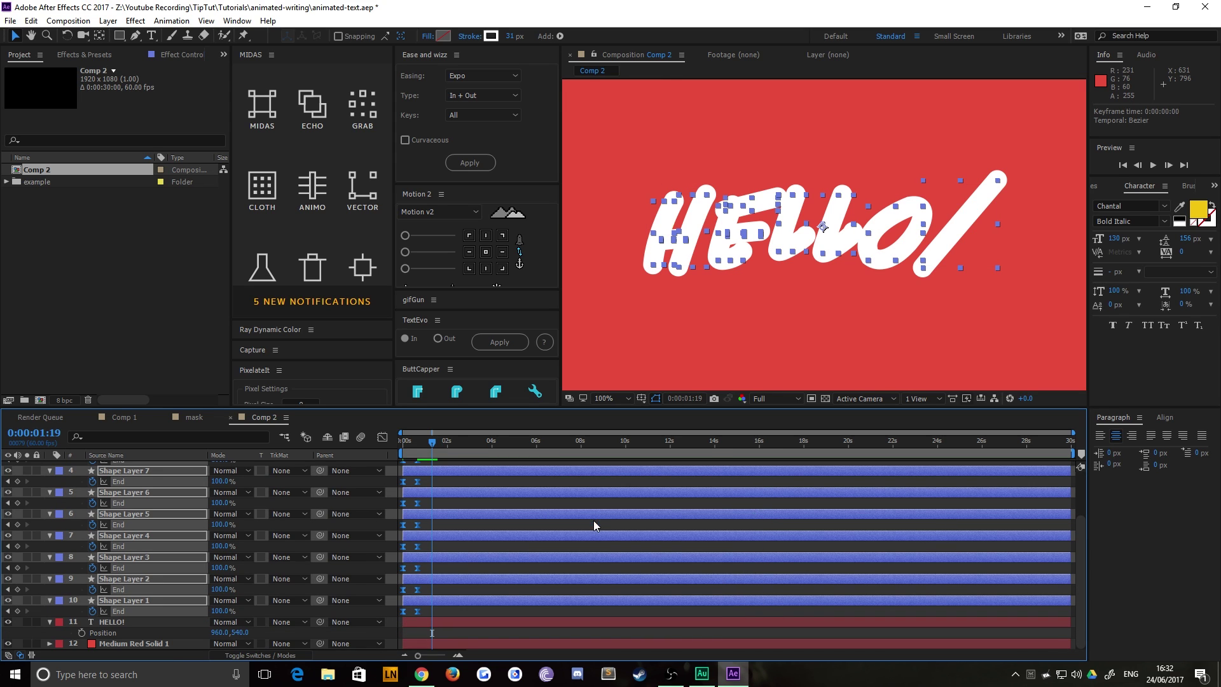
In the Graph Editor speed graph, pull the keyframe influence to 100%
click(382, 437)
drag(507, 551, 401, 627)
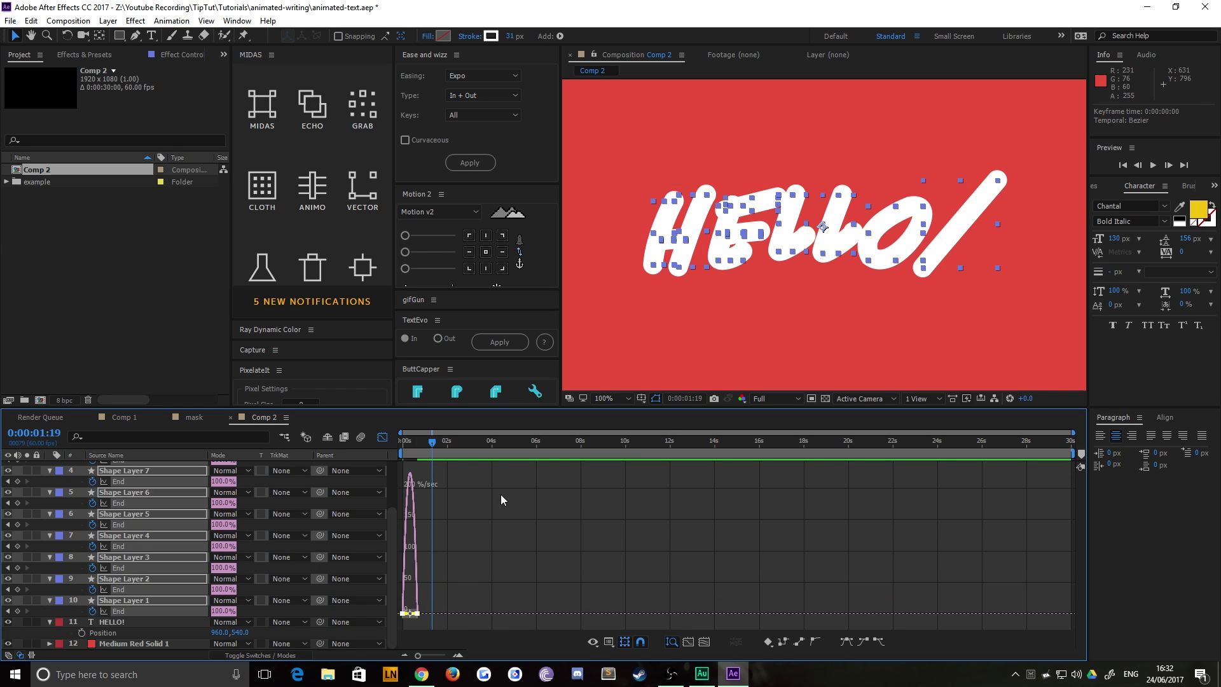
click(608, 642)
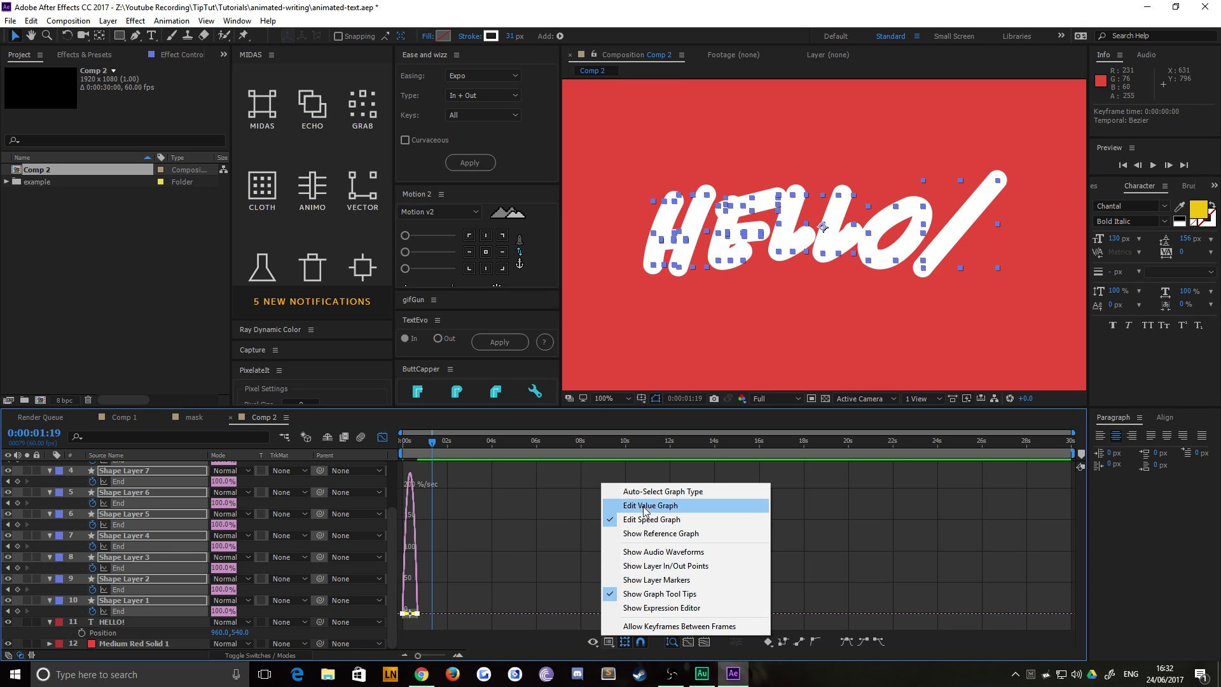
click(480, 591)
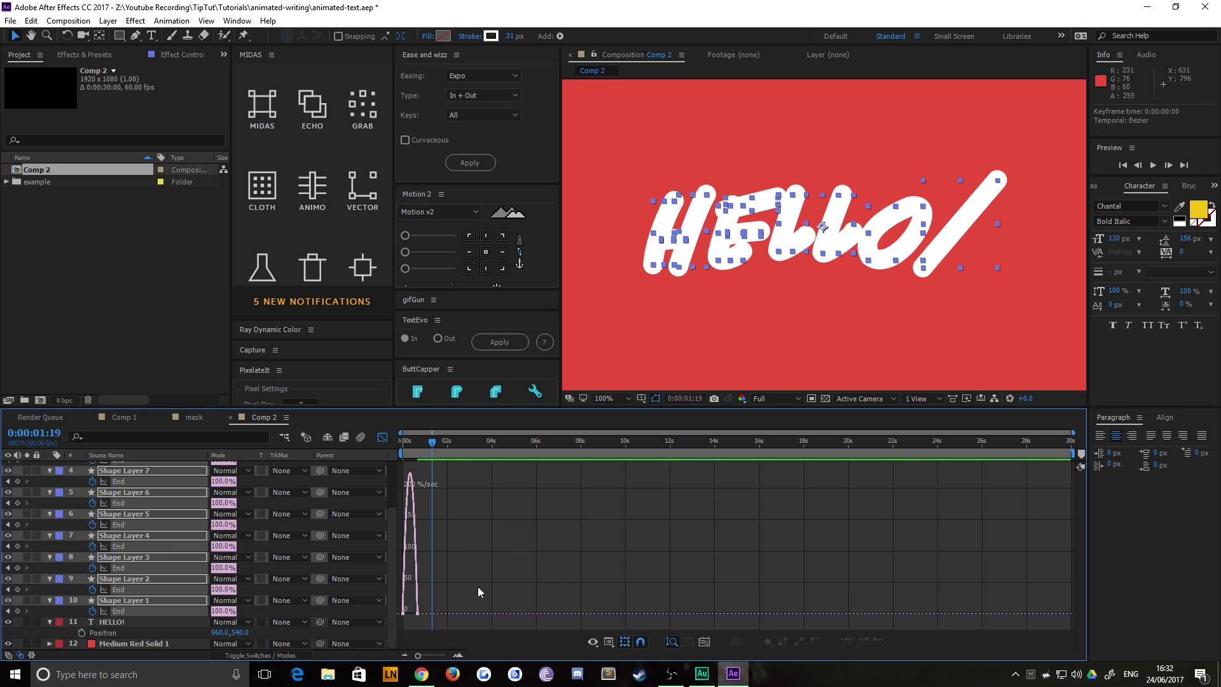
drag(434, 655, 440, 654)
drag(486, 609, 410, 621)
click(383, 439)
drag(414, 447, 393, 449)
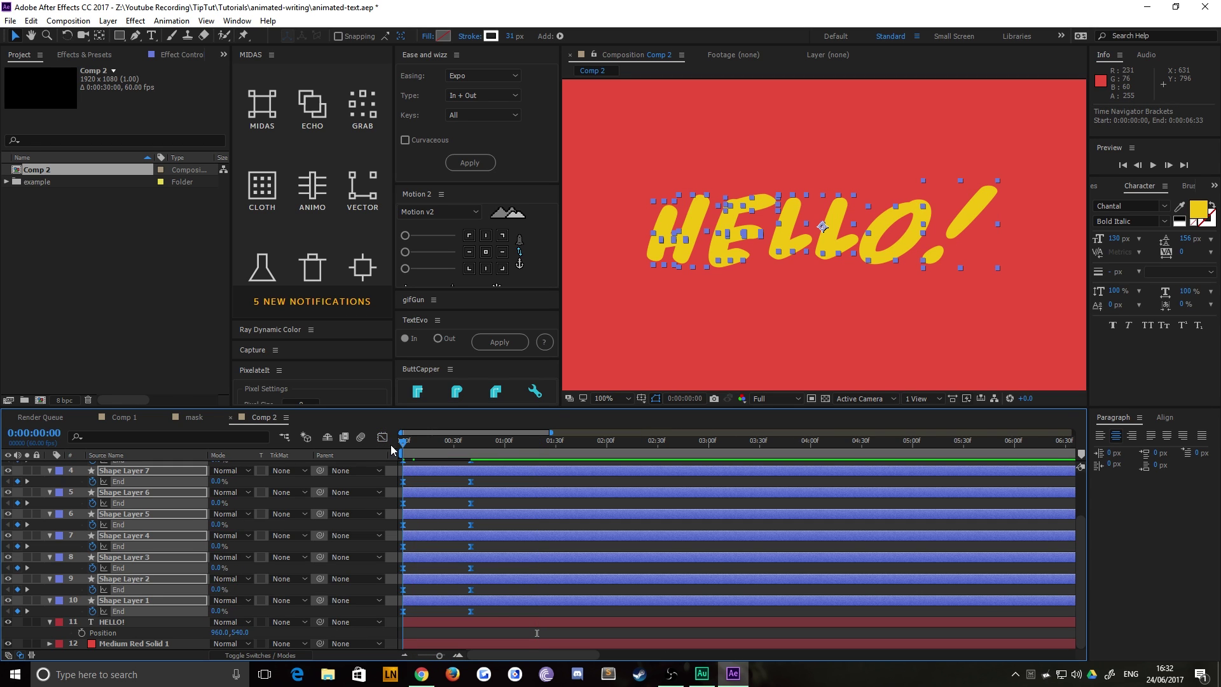
key(space)
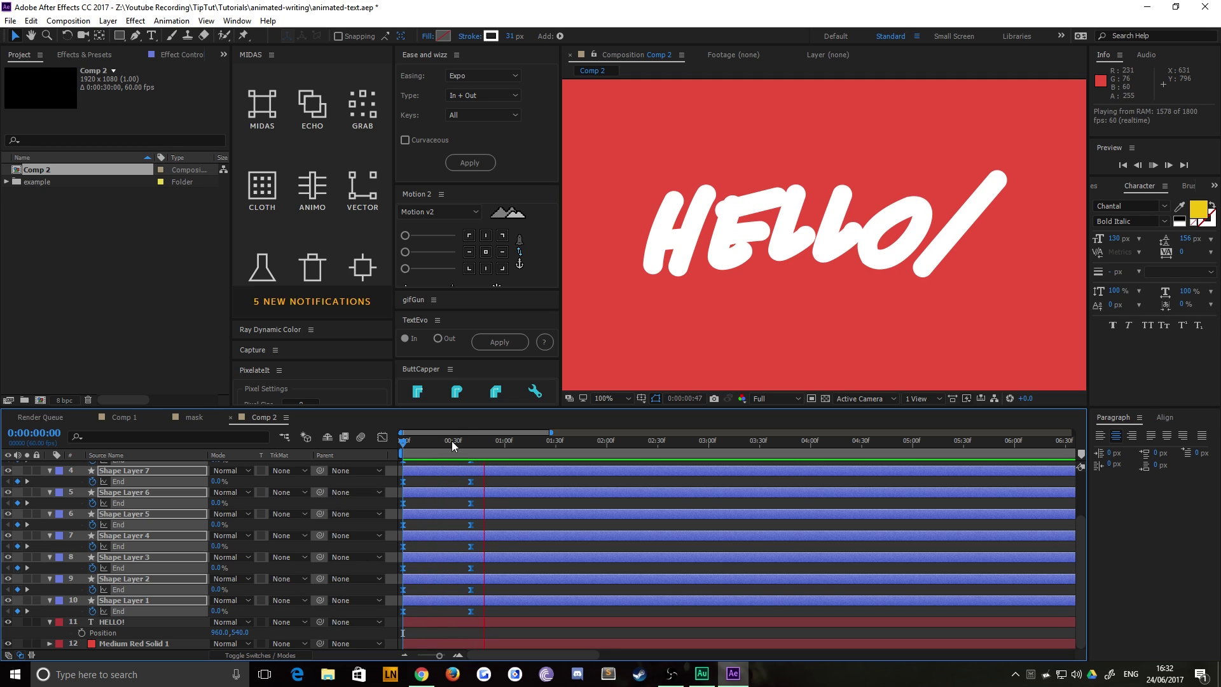
drag(431, 443, 344, 449)
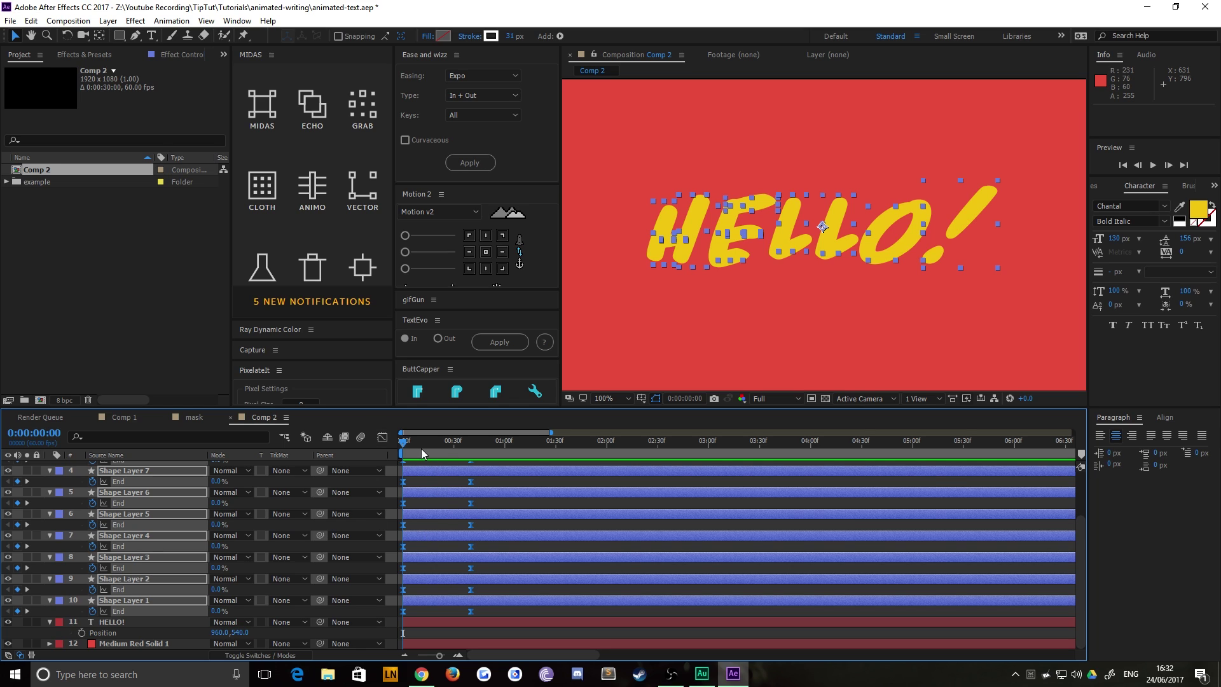
click(494, 590)
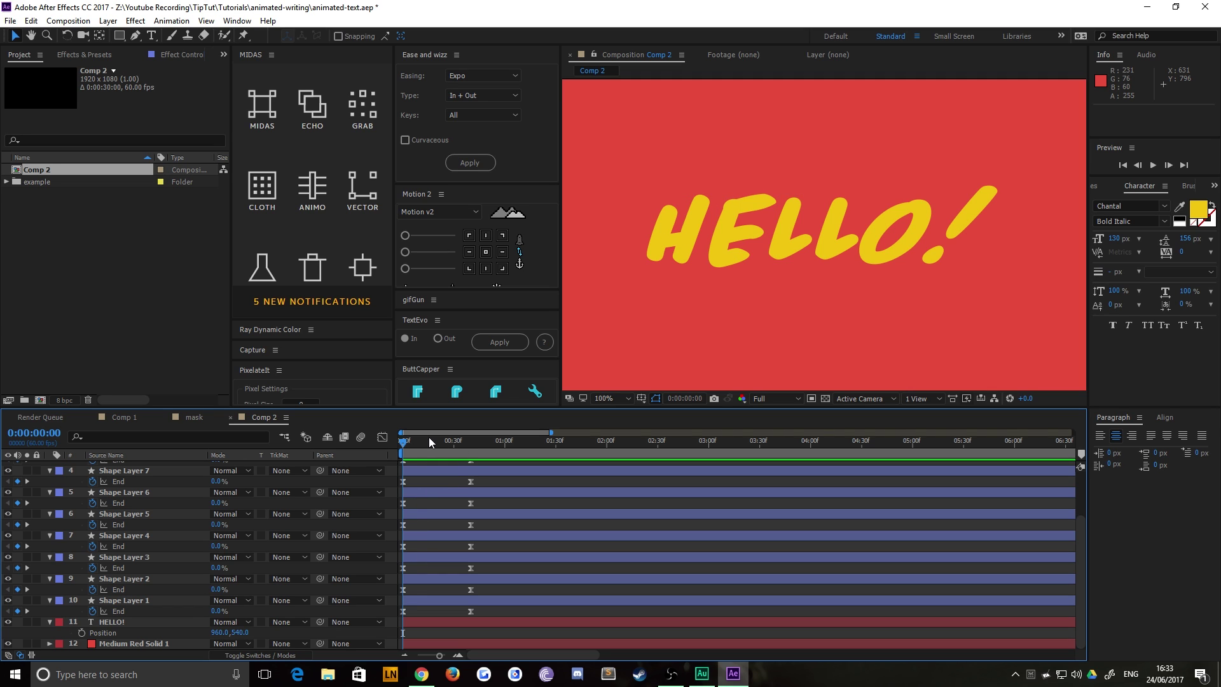
drag(428, 437, 383, 444)
click(119, 600)
scroll(162, 564, up, 3)
click(136, 465)
scroll(135, 547, down, 3)
Delay Shape Layers 2, 3 and 4 to start at 0:18, about 0:30 and 0:48
click(120, 600)
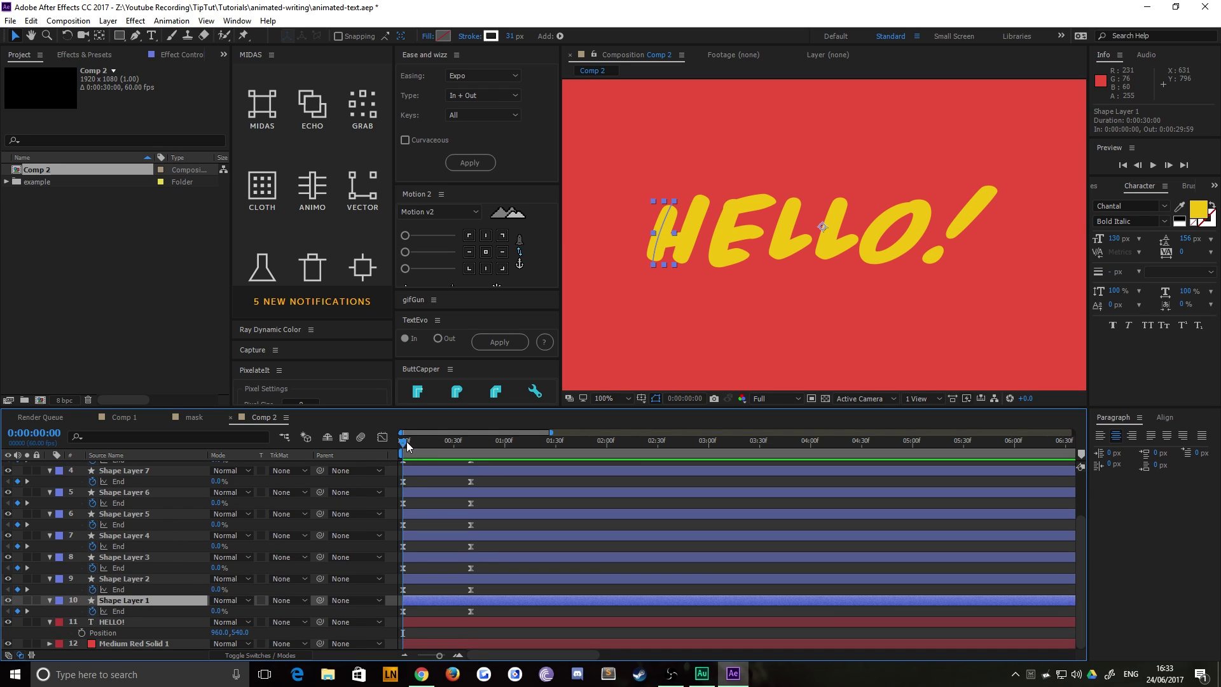
drag(402, 445, 433, 449)
drag(428, 578, 458, 579)
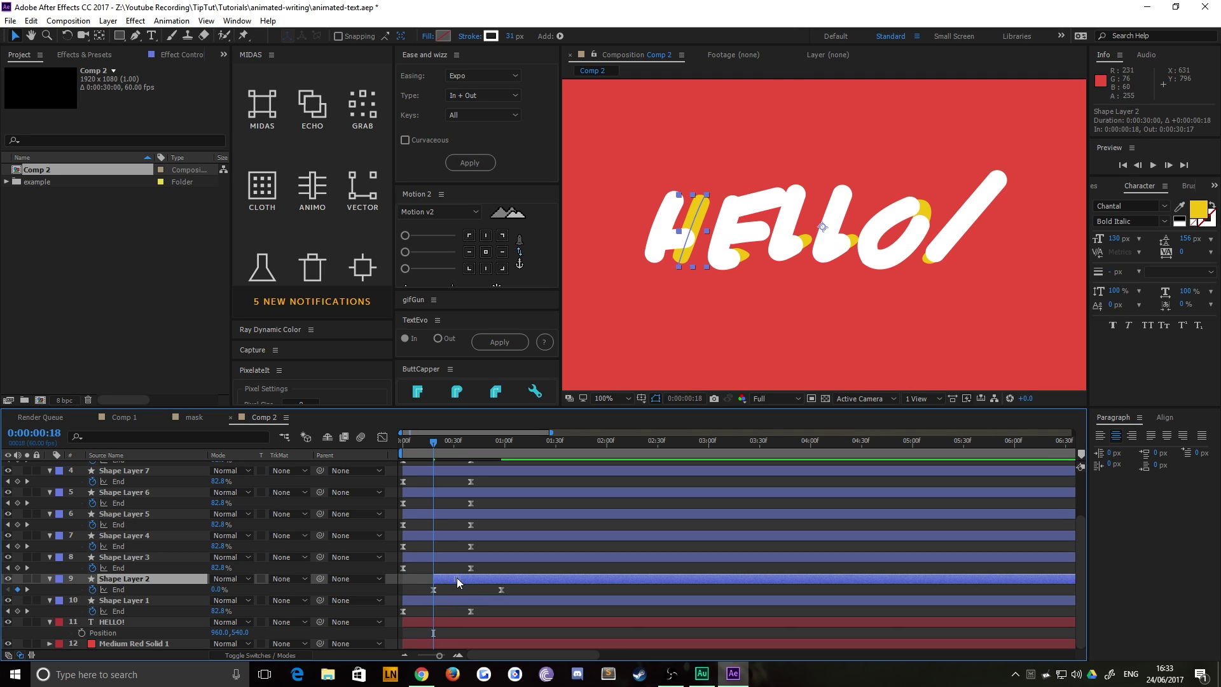
drag(436, 443, 439, 444)
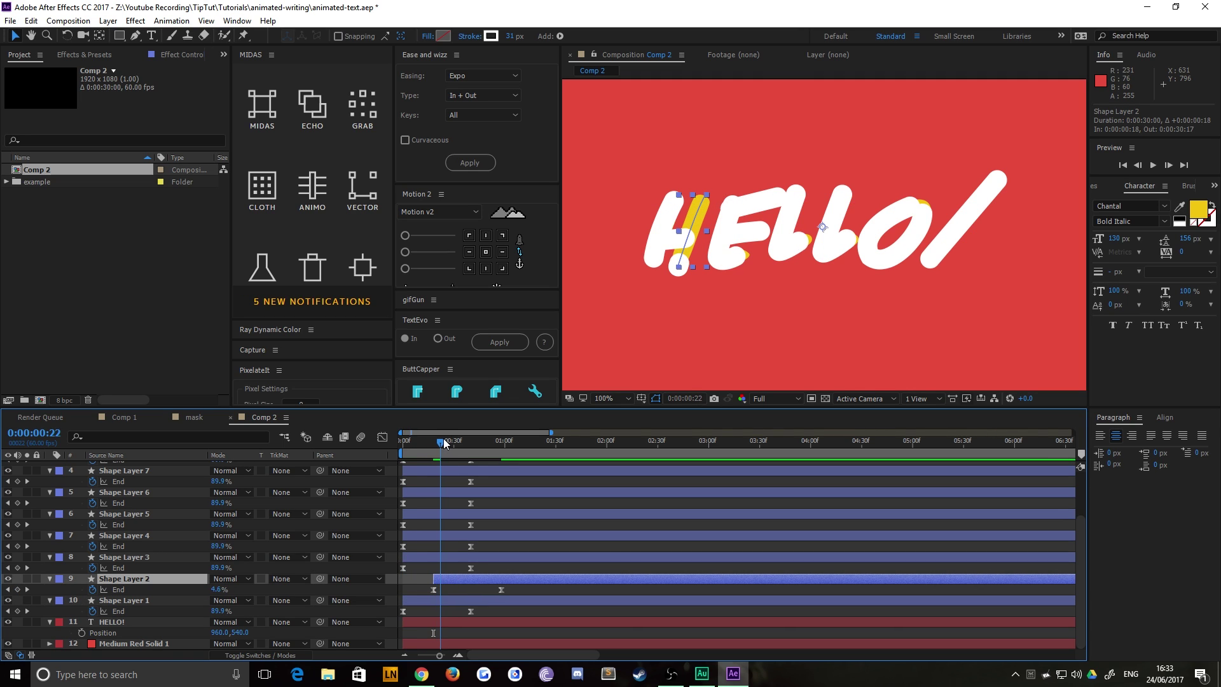
drag(444, 443, 456, 443)
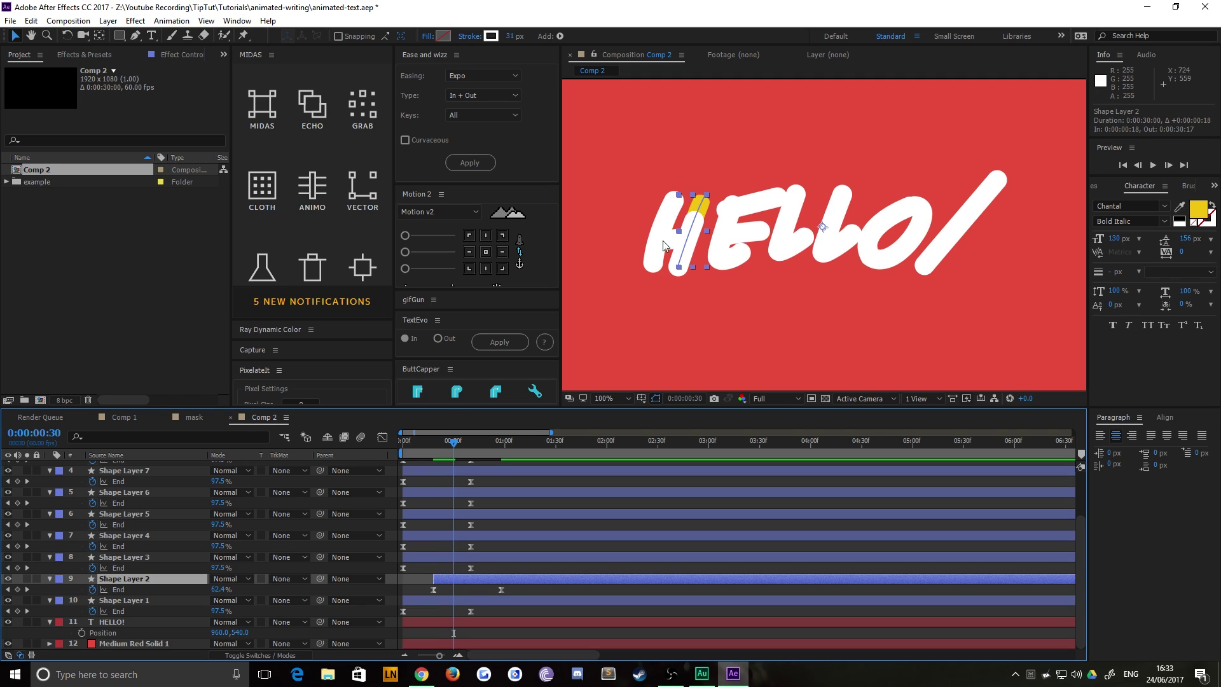
drag(430, 557, 470, 557)
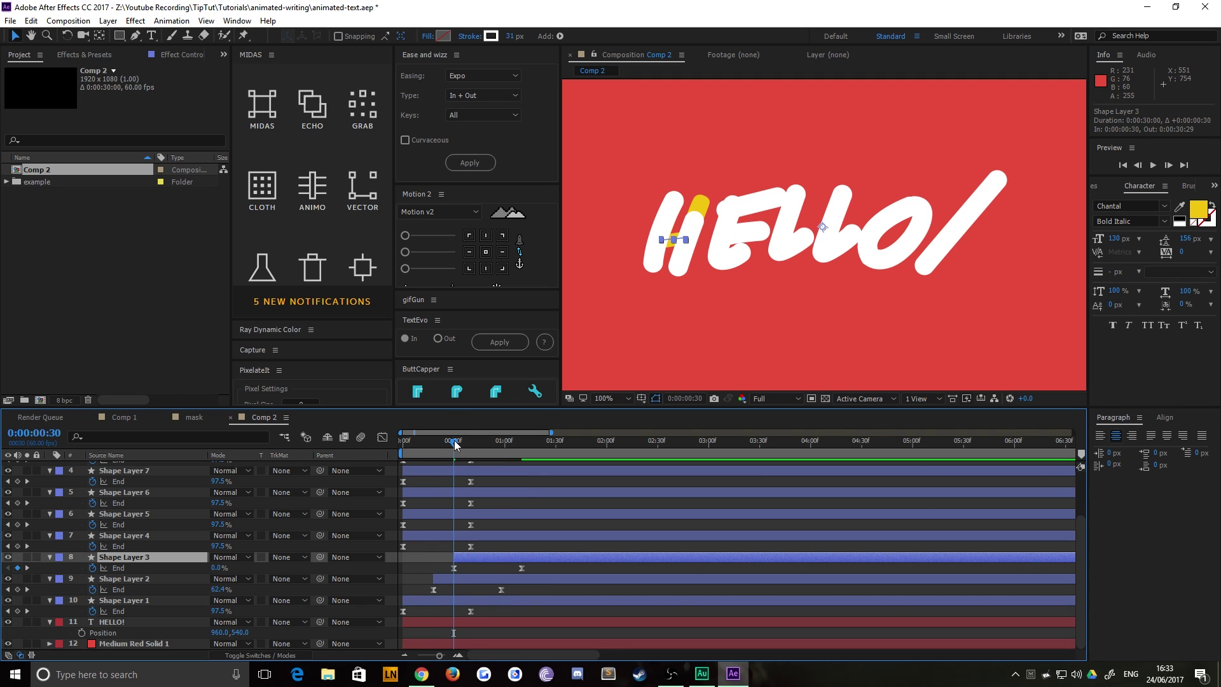
drag(456, 444, 484, 443)
drag(426, 535, 508, 531)
drag(487, 443, 504, 444)
Delay Shape Layers 5, 6 and 7, moving Layer 5 above 6, starting at 1:14 and 1:31
click(142, 513)
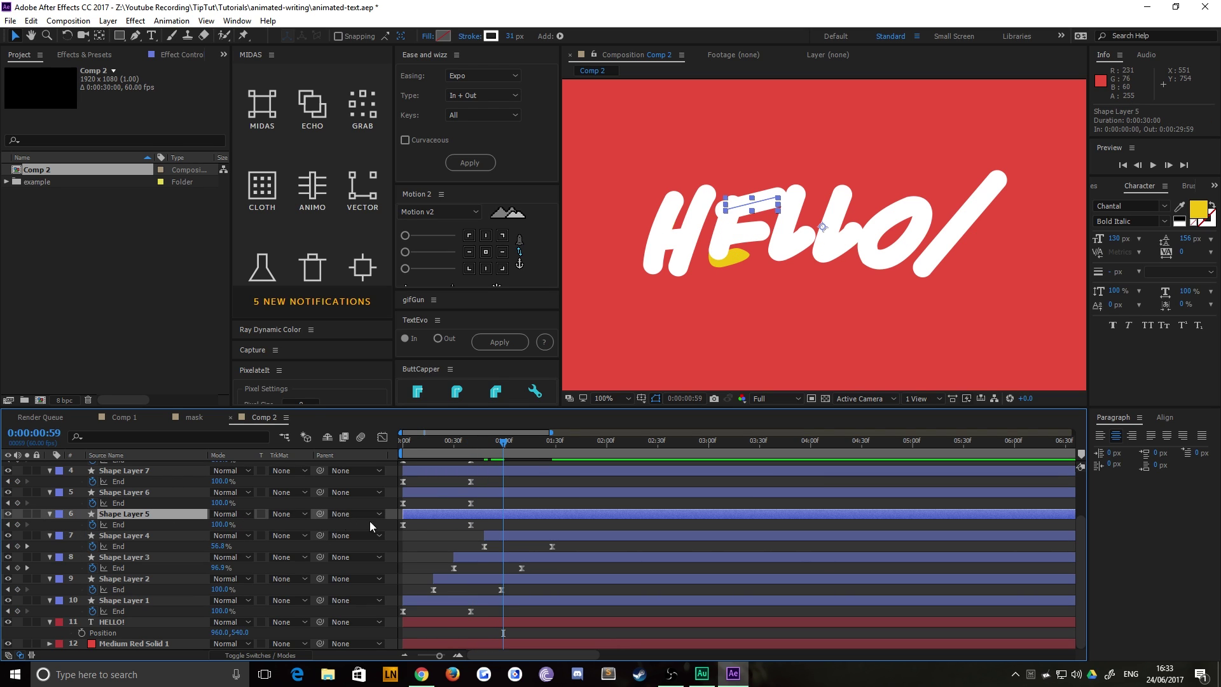
drag(429, 518, 559, 513)
drag(441, 492, 529, 487)
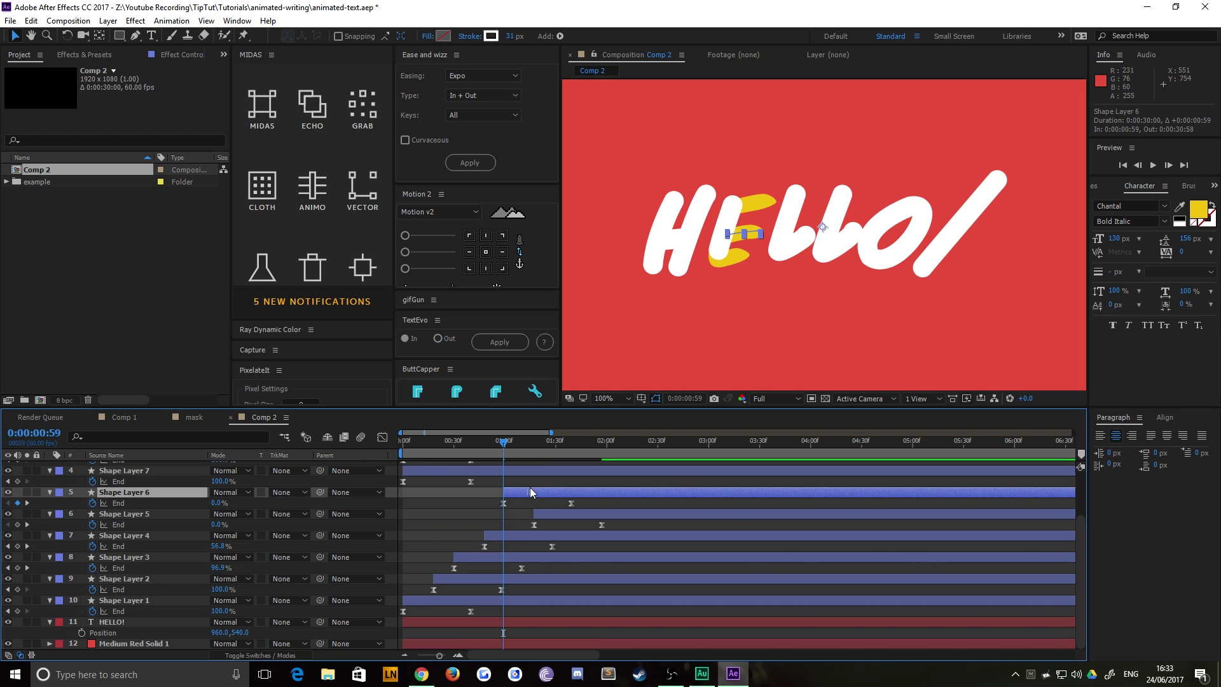
click(154, 514)
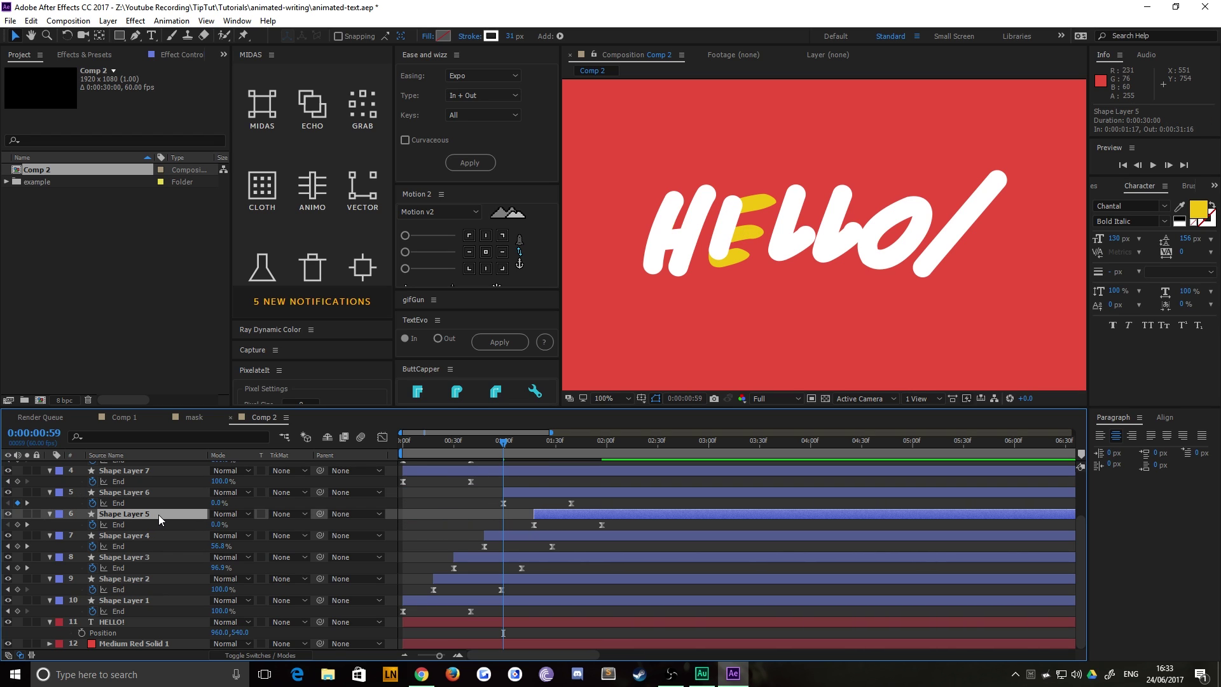
key(ctrl+bracketright)
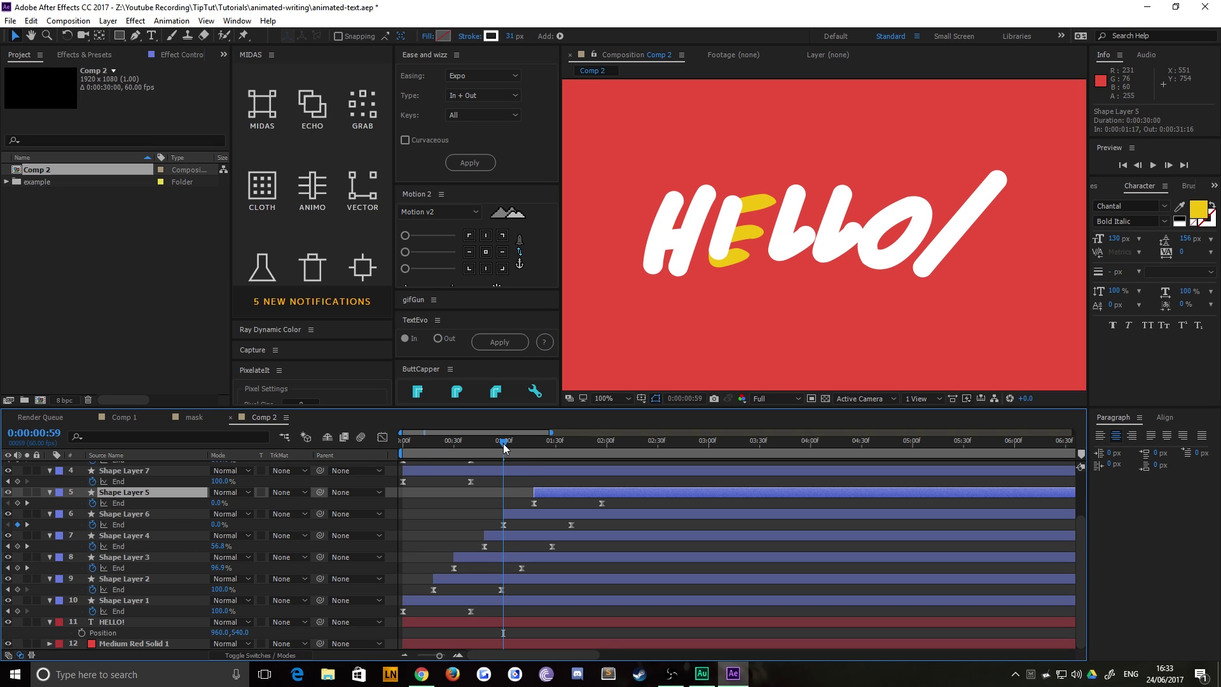
drag(504, 447, 531, 443)
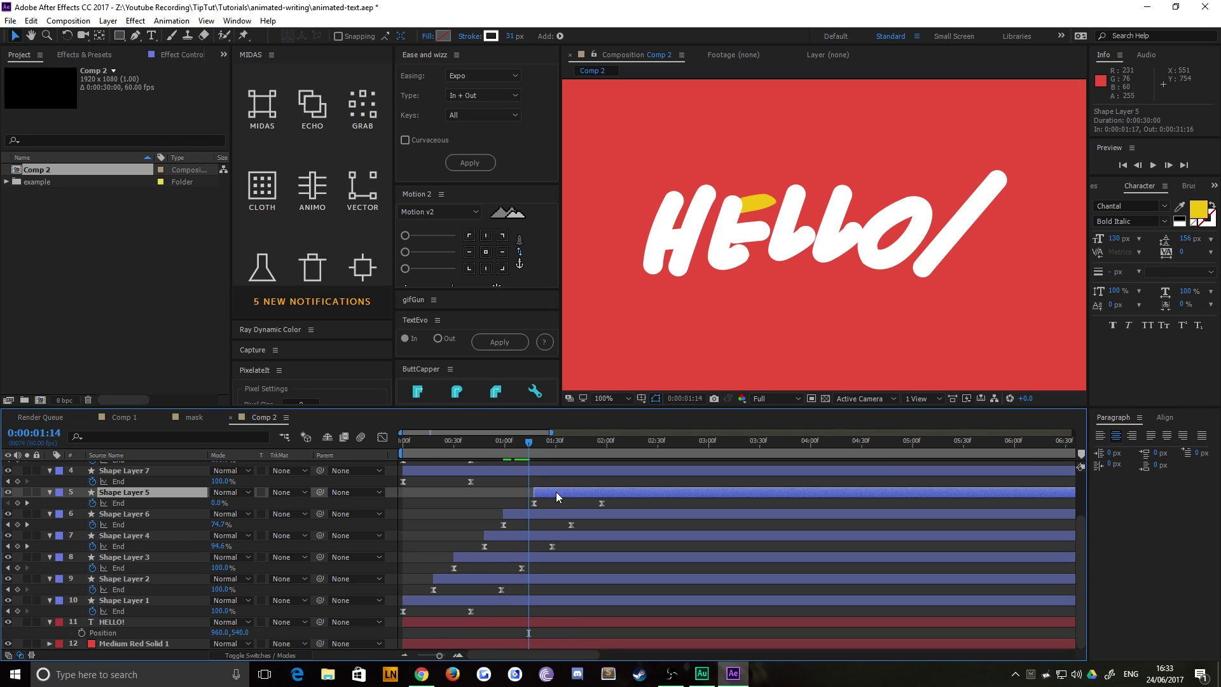
drag(556, 491, 551, 491)
drag(529, 440, 559, 442)
drag(433, 466, 588, 468)
Start Shape Layers 8, 9 and 10 at about 1:37, 1:46 and 1:54, then preview
scroll(517, 531, up, 3)
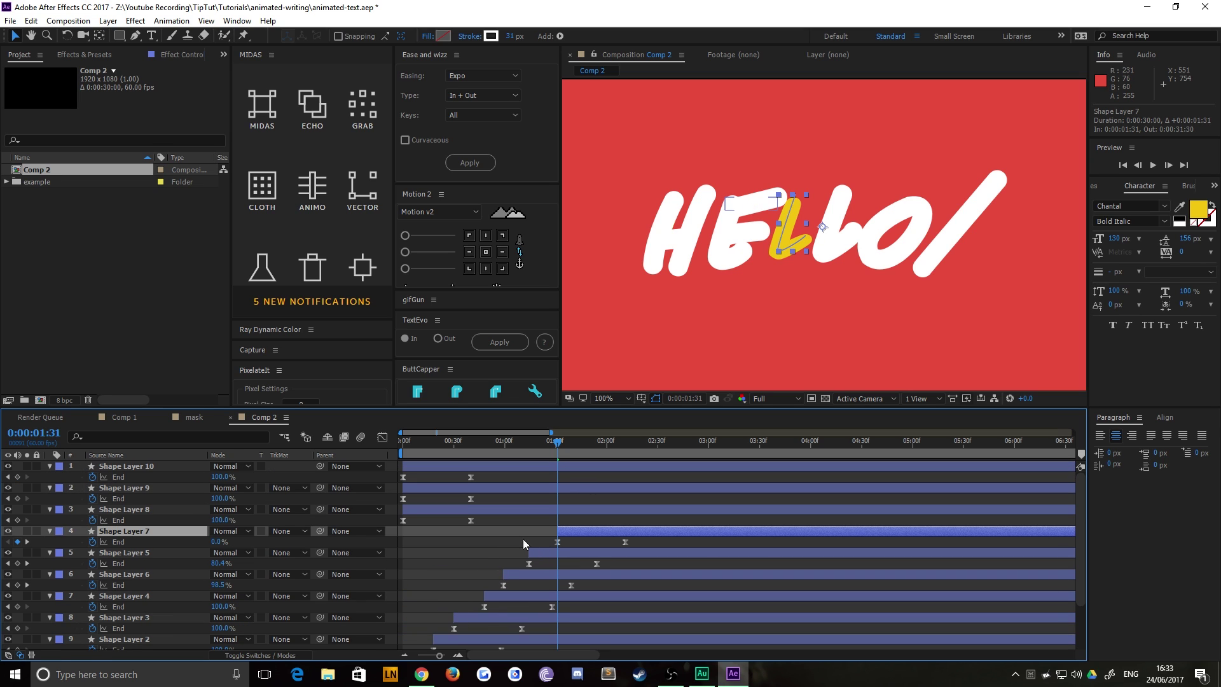
drag(447, 514, 617, 505)
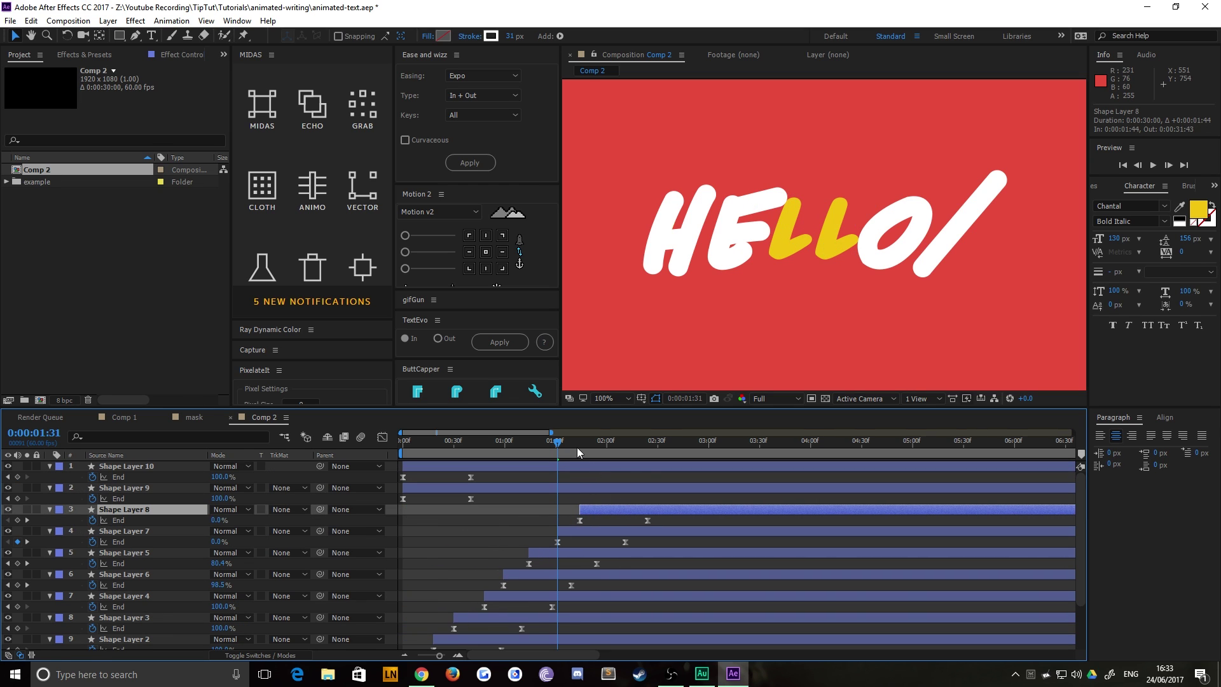
drag(564, 443, 592, 450)
drag(595, 509, 583, 507)
drag(572, 445, 609, 448)
drag(441, 485, 618, 488)
drag(435, 466, 536, 440)
key(space)
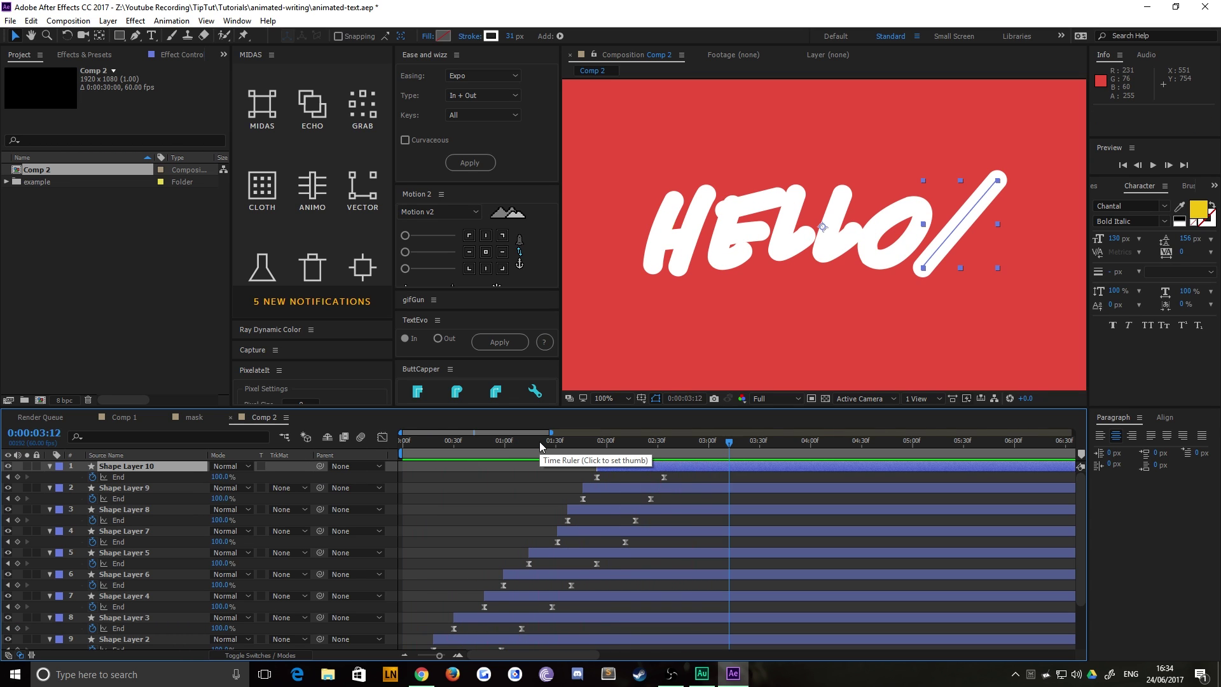
Stop at the start and pre-compose all ten stroke layers into a precomp named mask2
click(510, 441)
drag(510, 442, 359, 448)
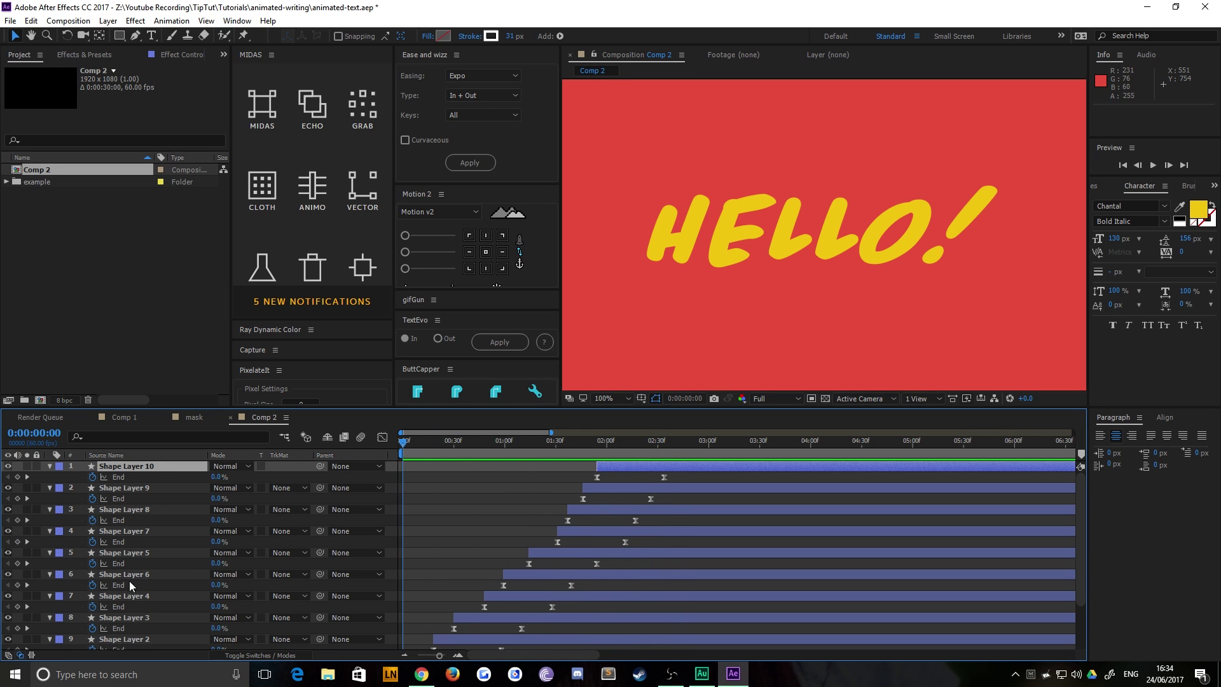
scroll(127, 591, down, 3)
shift+click(118, 604)
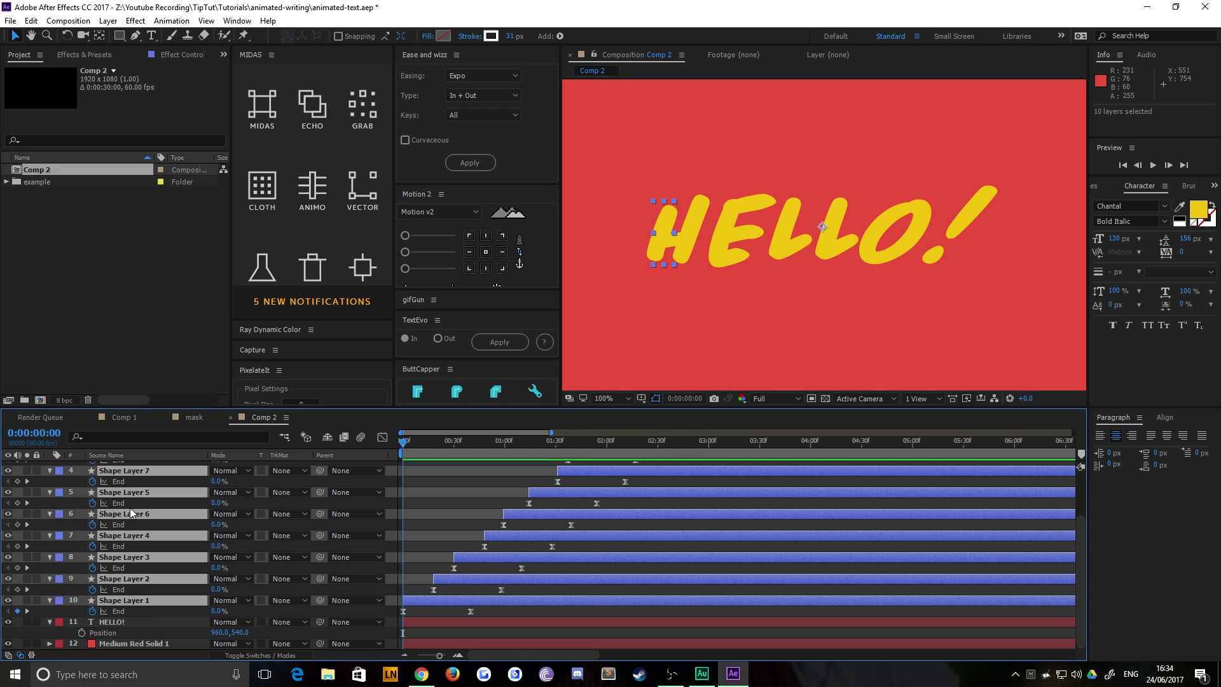
right_click(132, 512)
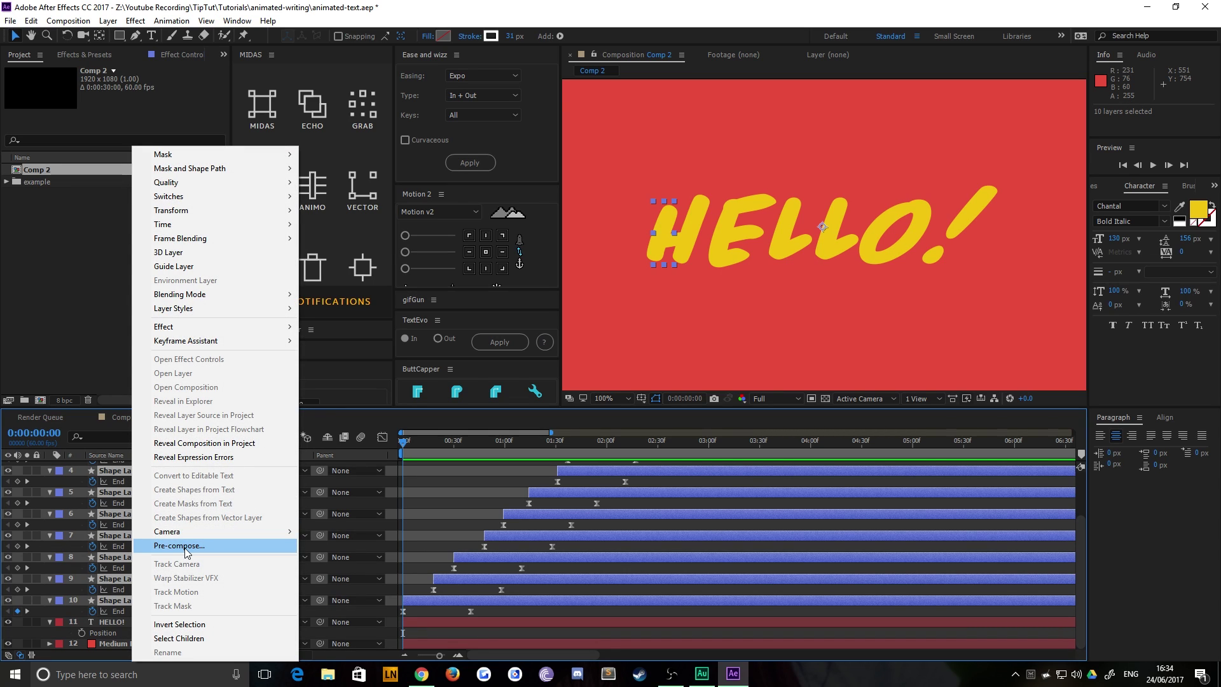
click(185, 545)
text(mask2)
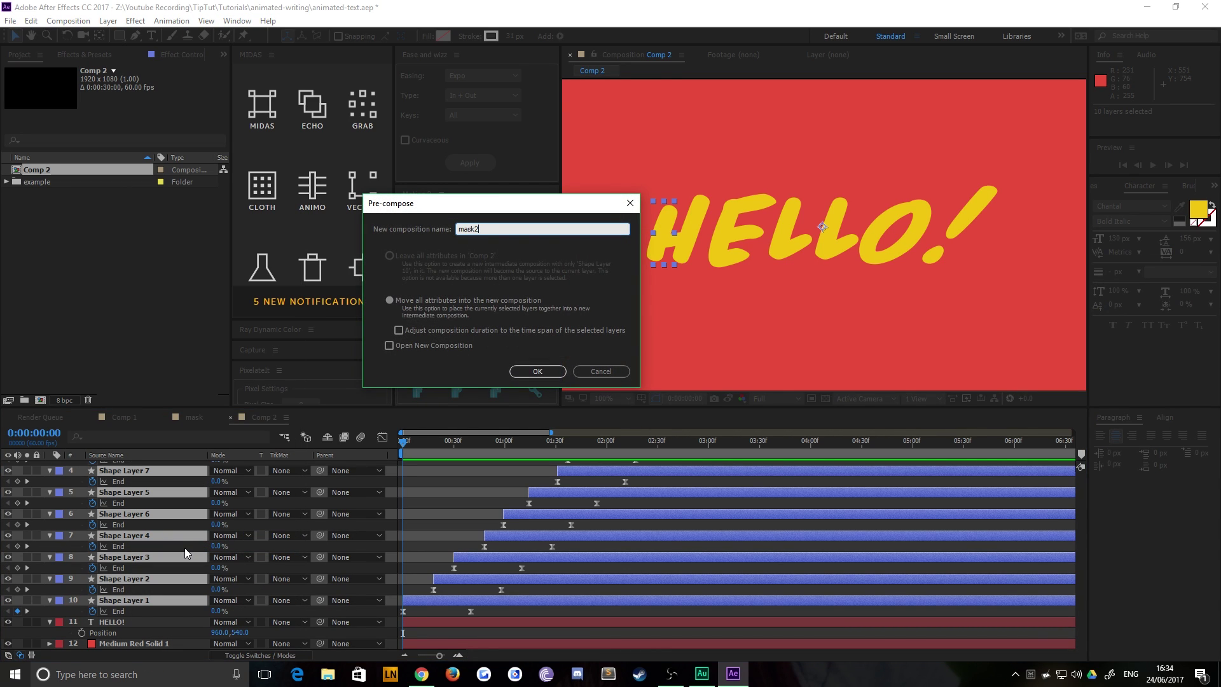
key(Return)
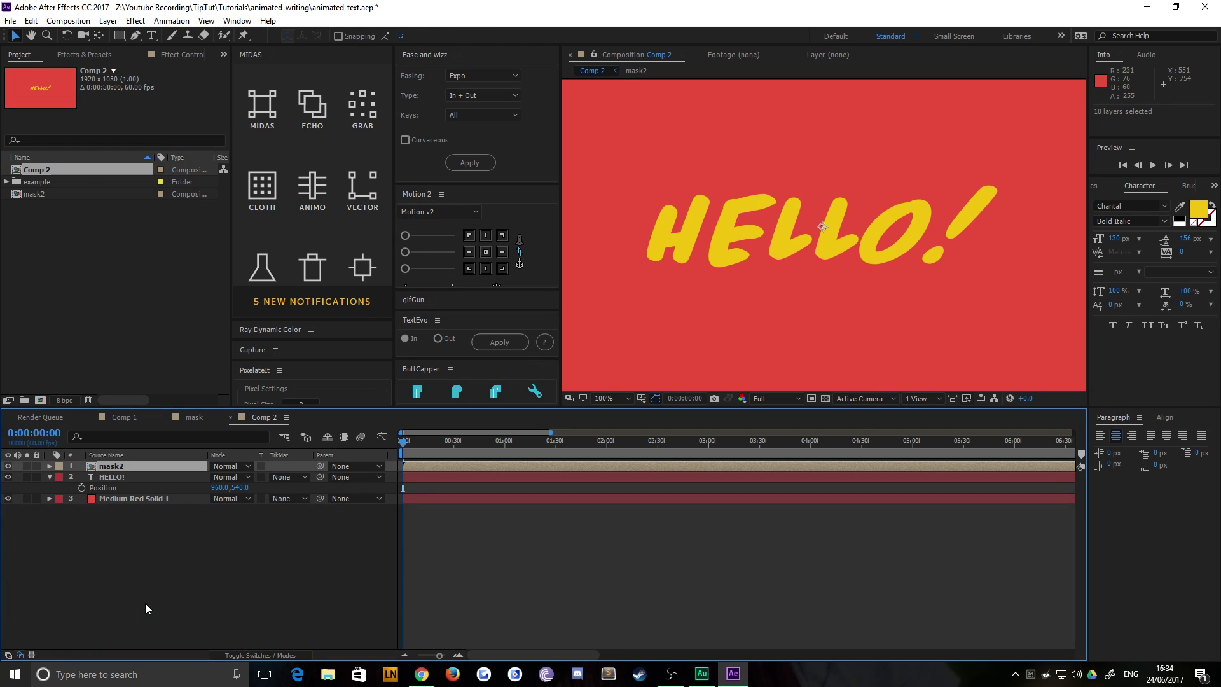
Set the HELLO! text layer's track matte to Alpha Matte 'mask2' and preview
click(111, 478)
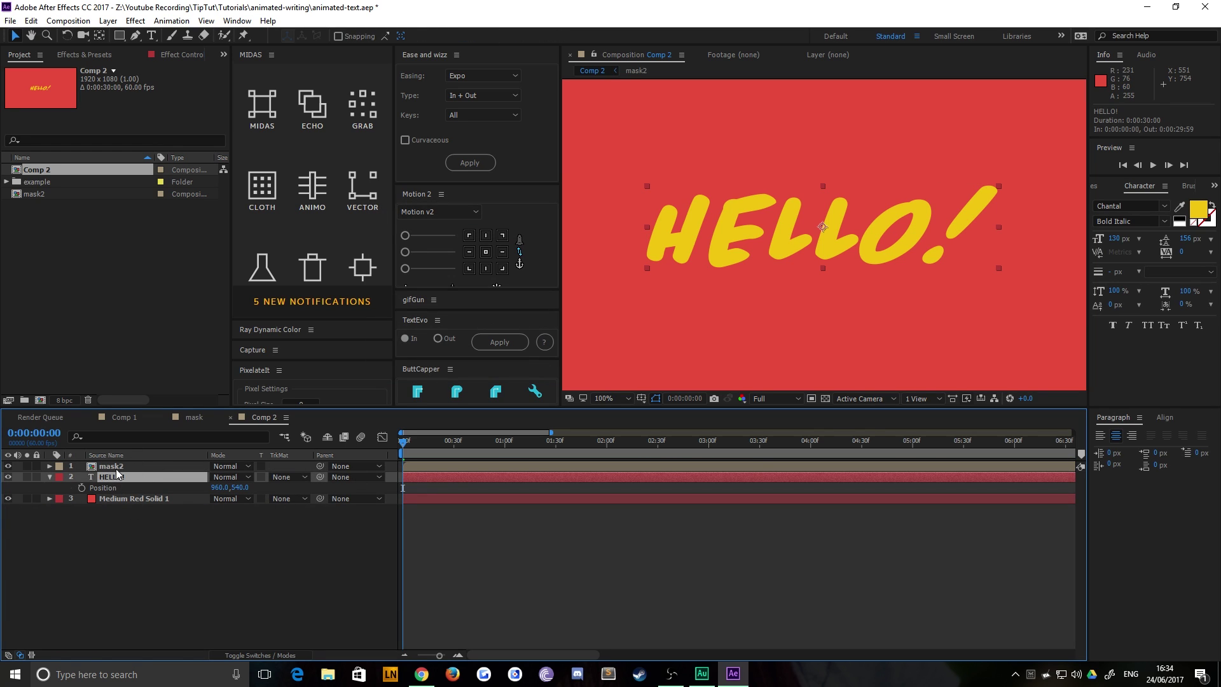
click(287, 477)
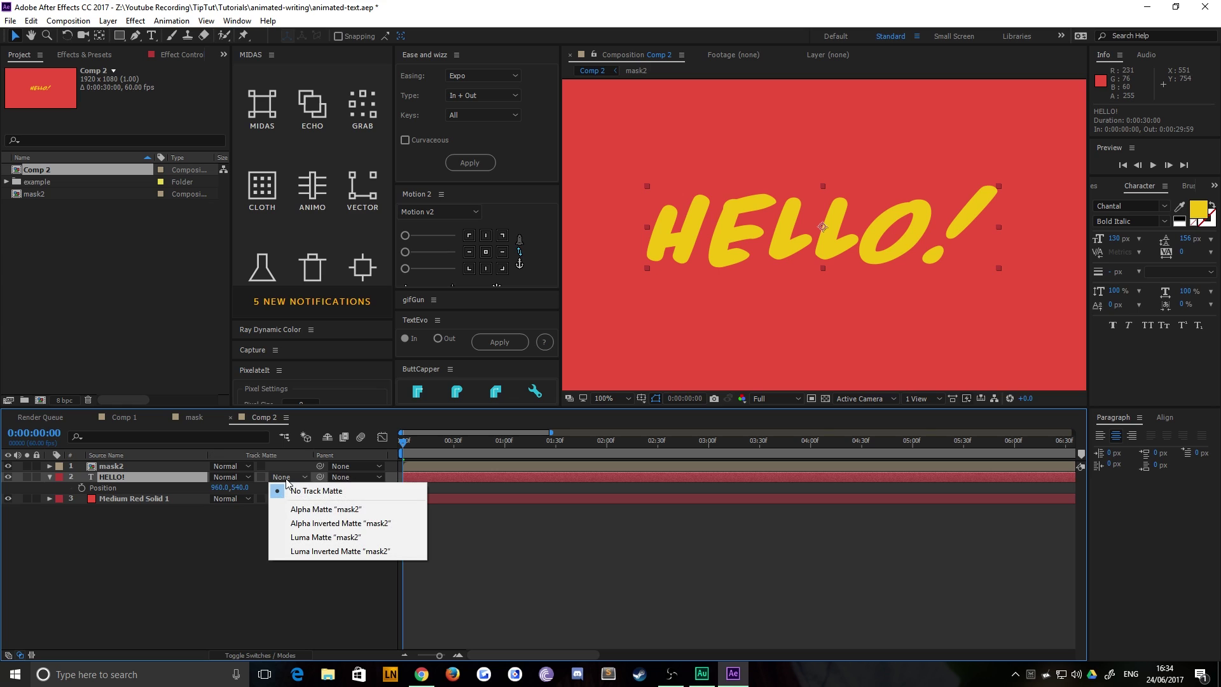
click(305, 511)
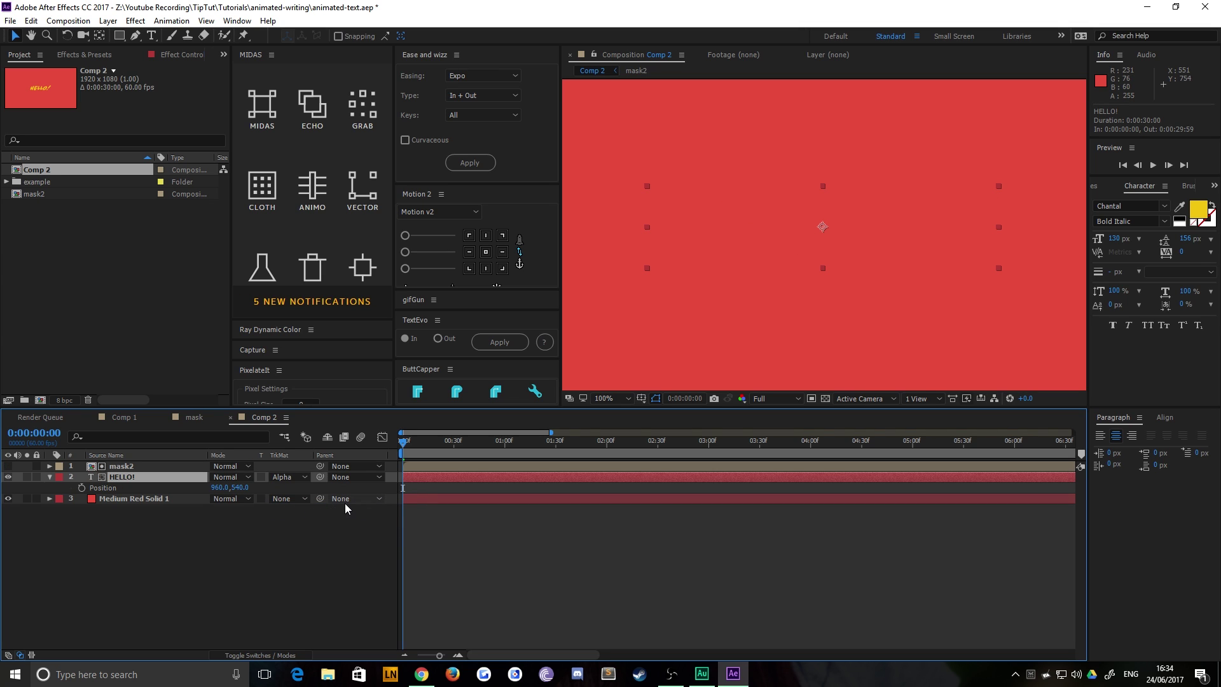
key(space)
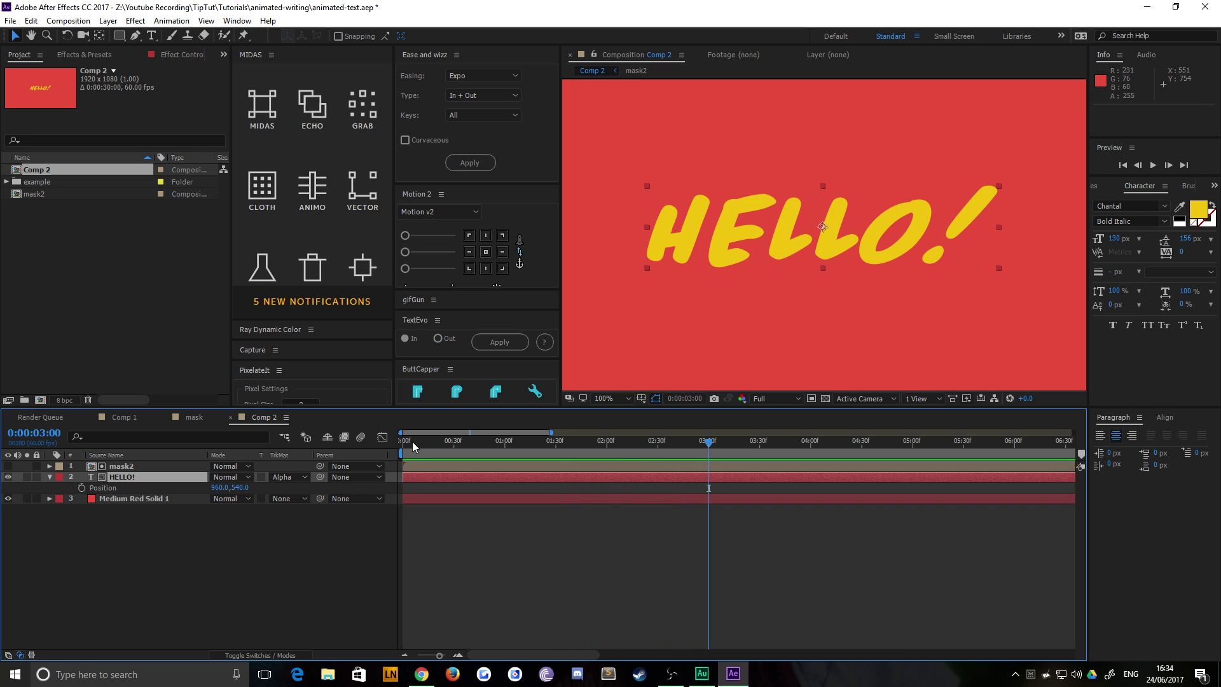
Inspect the HI strokes at about 1:01 inside the mask2 precomp
key(space)
drag(395, 442, 511, 447)
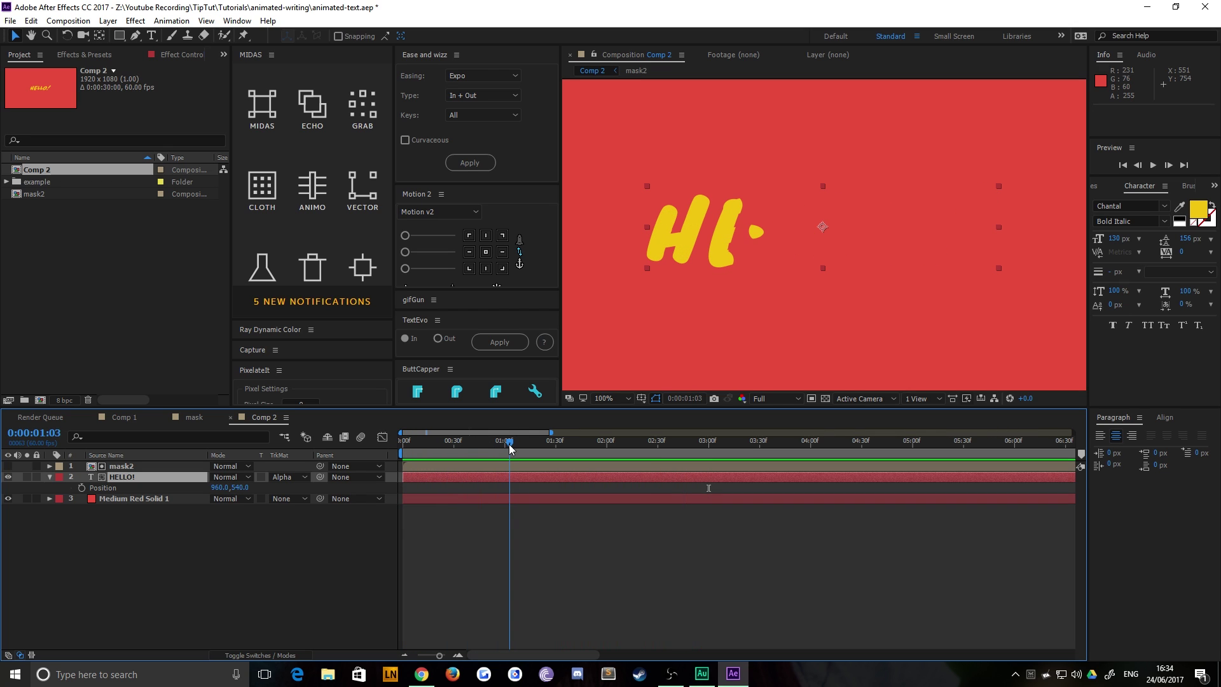
double_click(140, 465)
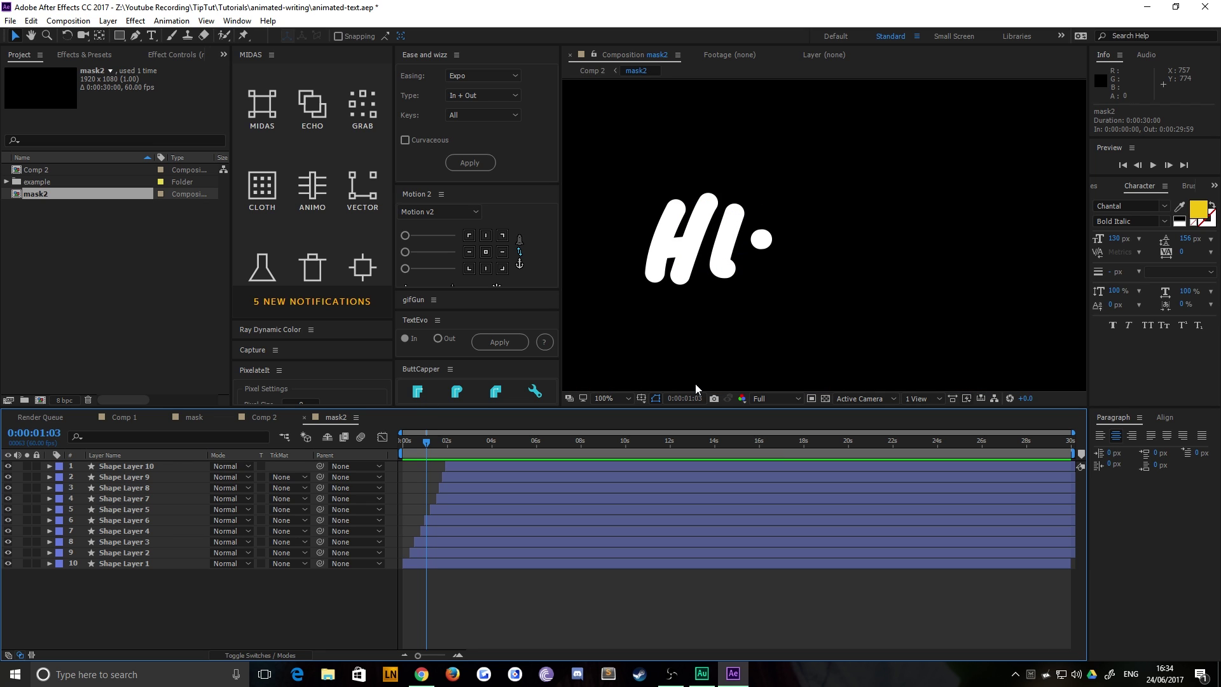
scroll(694, 337, up, 1)
drag(627, 272, 709, 259)
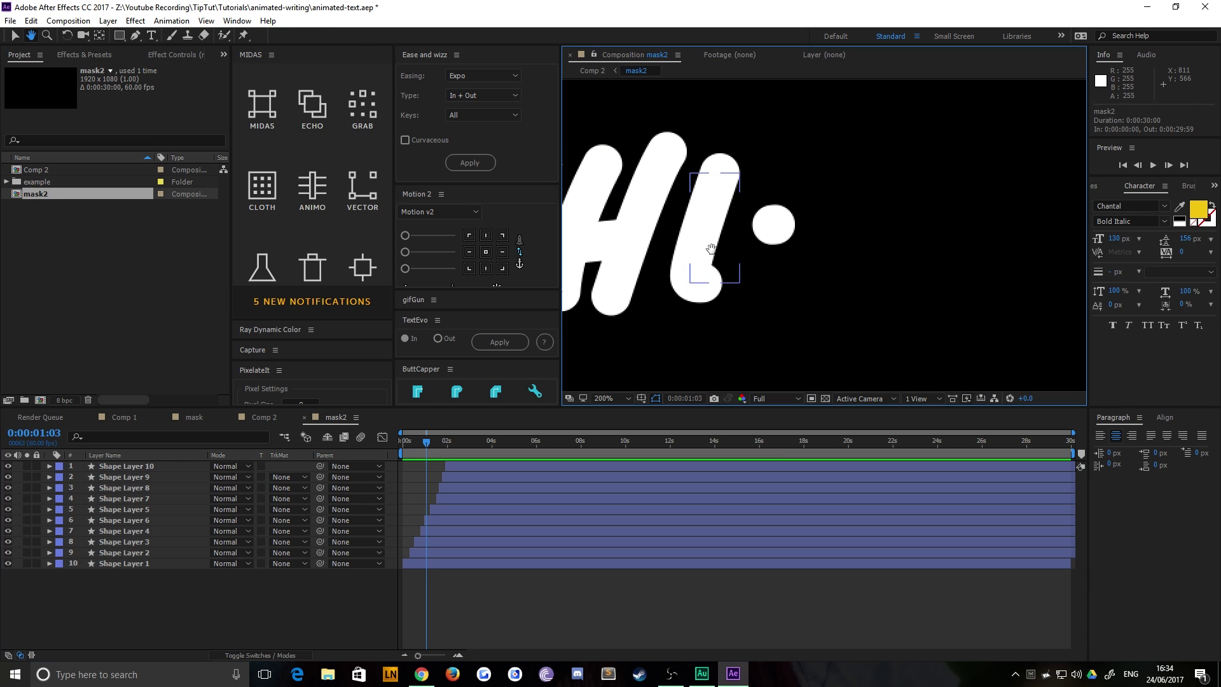
click(268, 418)
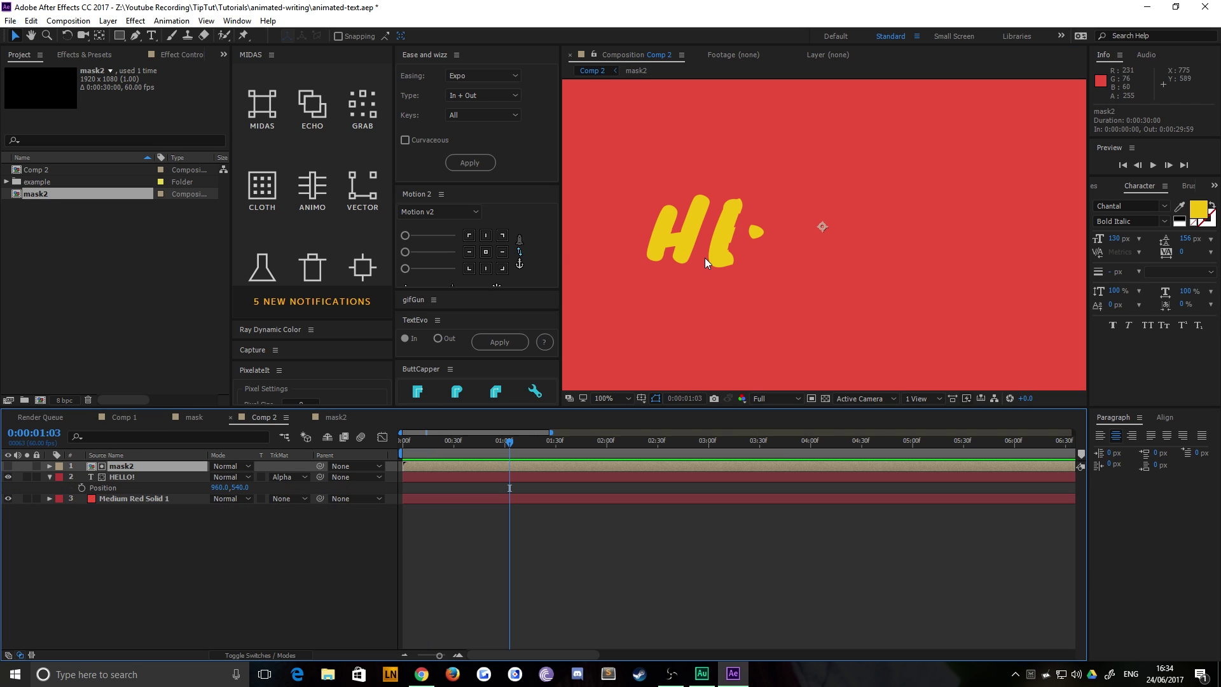
scroll(705, 261, up, 4)
scroll(705, 247, up, 2)
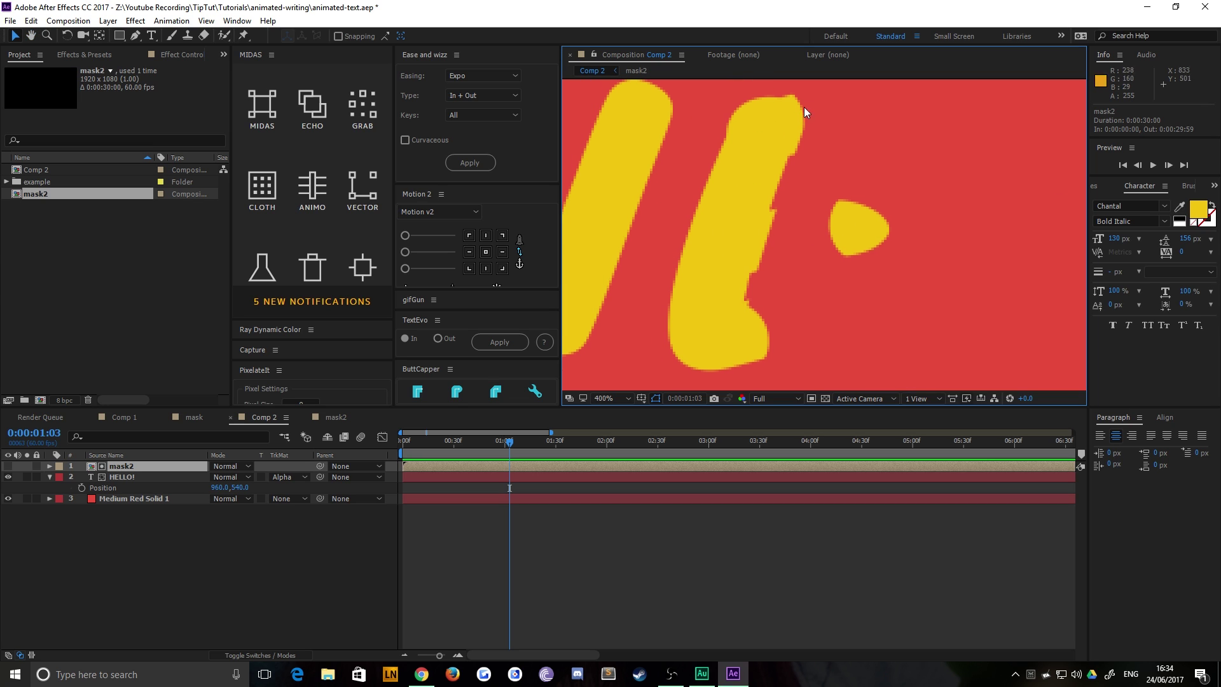
Thin Shape Layer 4's stroke in mask2 to 29, then 27 px, and return to Comp 2
double_click(122, 466)
click(703, 265)
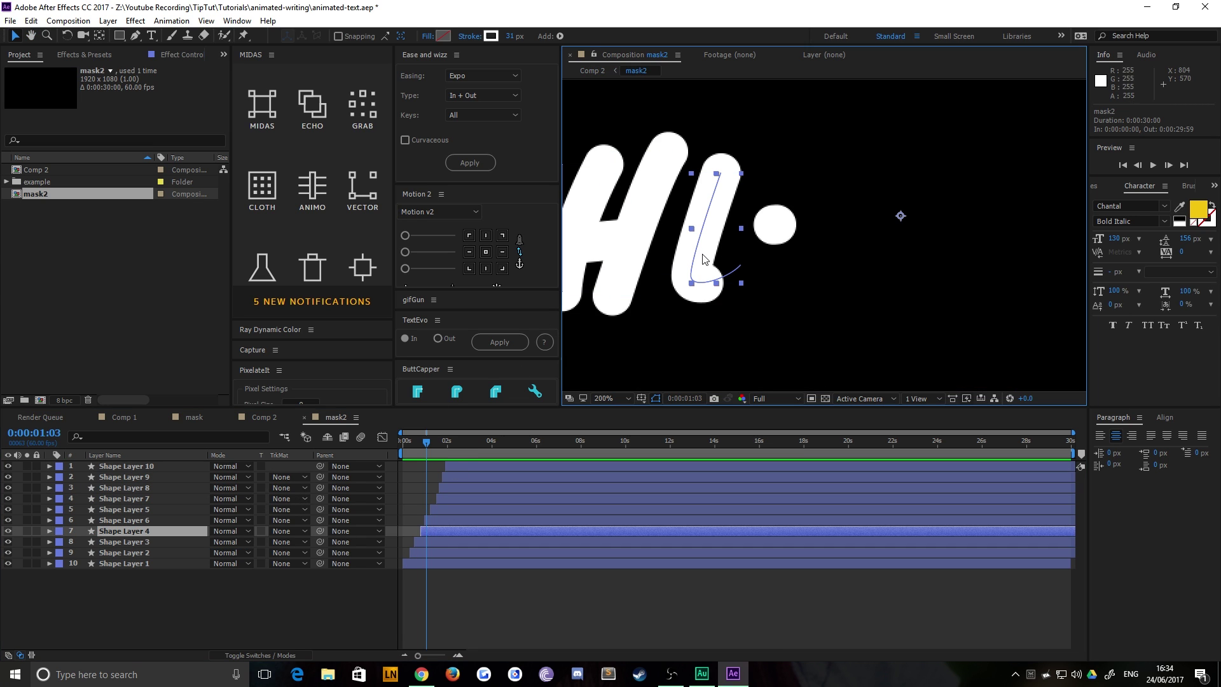
text(29)
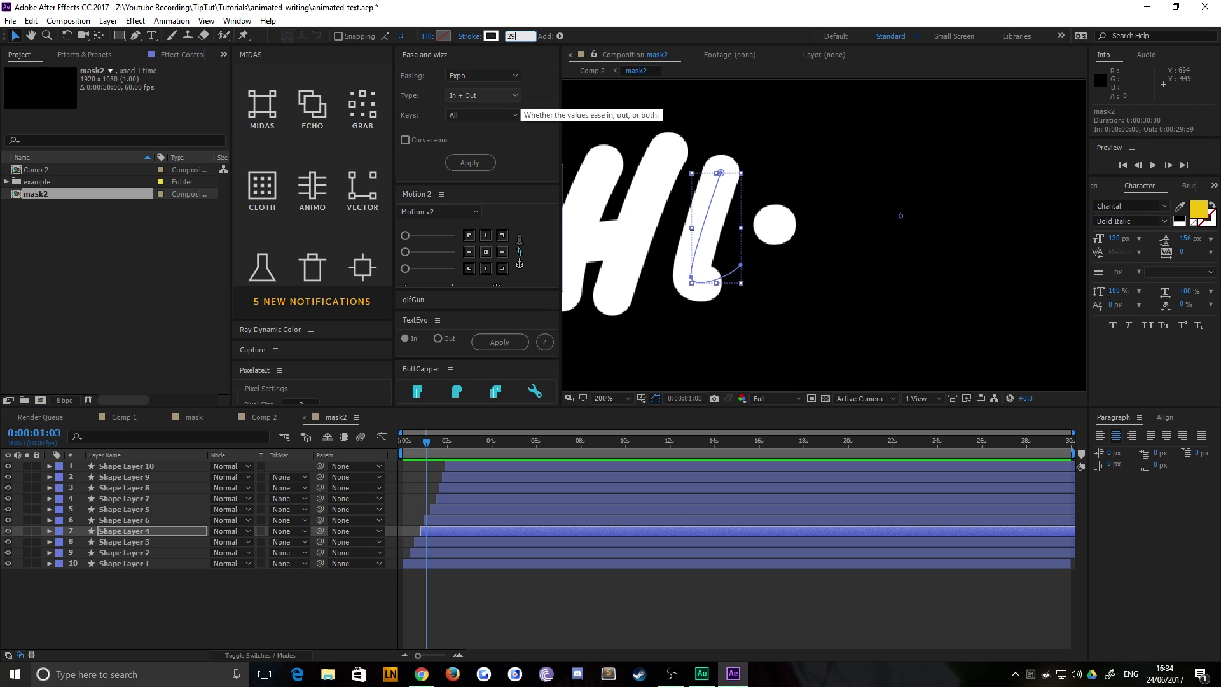
click(263, 420)
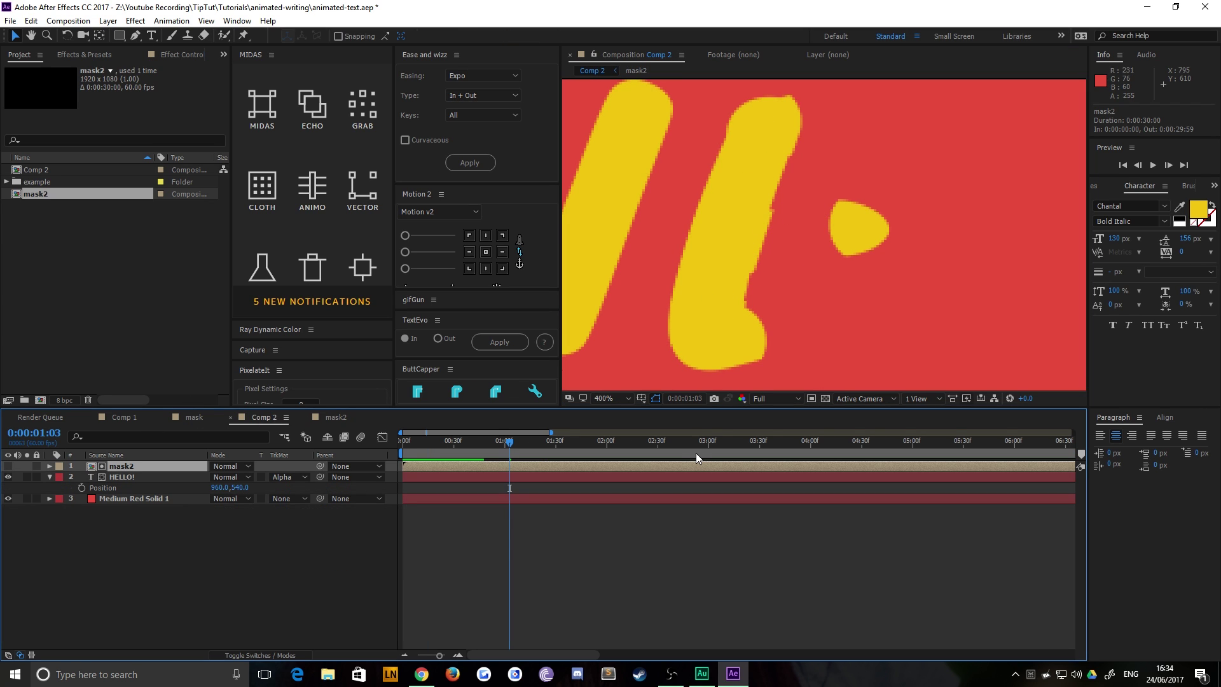
click(312, 417)
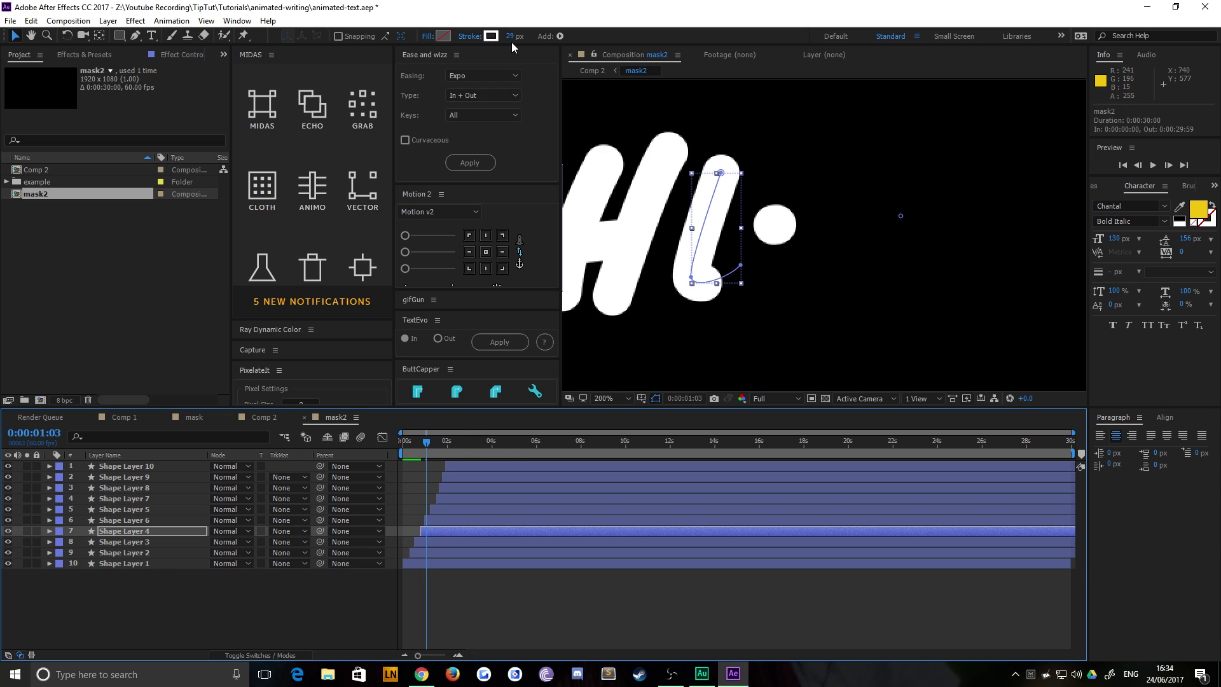
click(511, 37)
text(27)
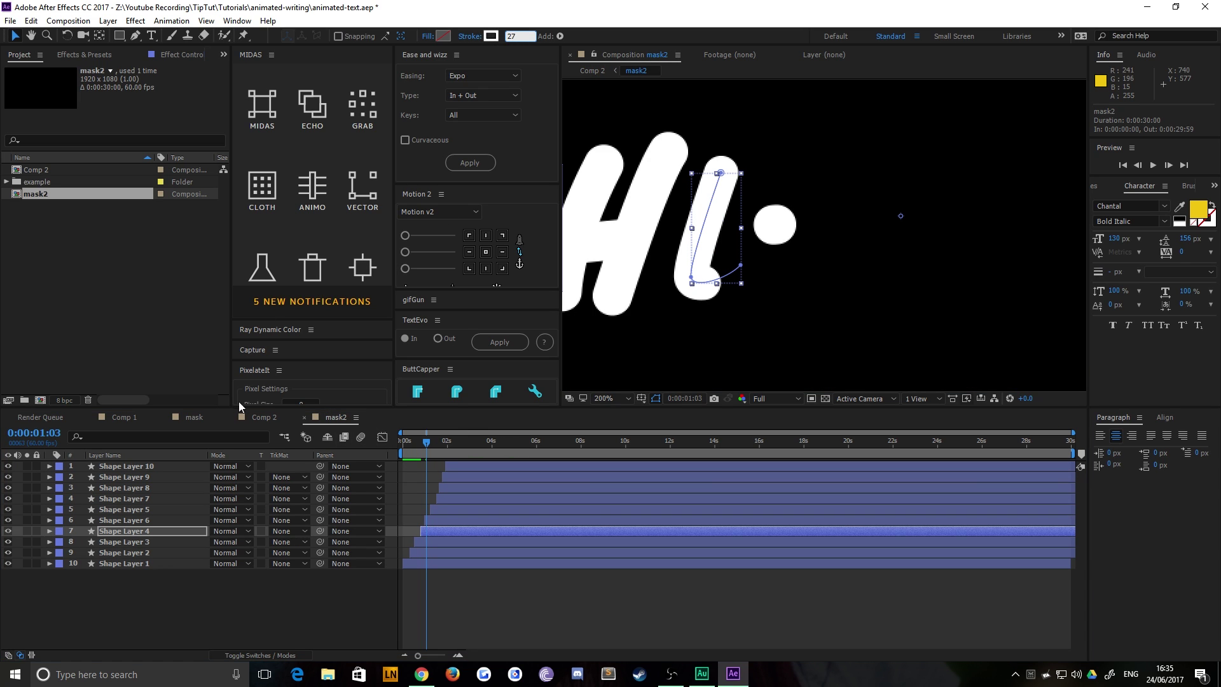
click(263, 417)
Preview the animation and set the viewer magnification to Fit
scroll(805, 210, down, 1)
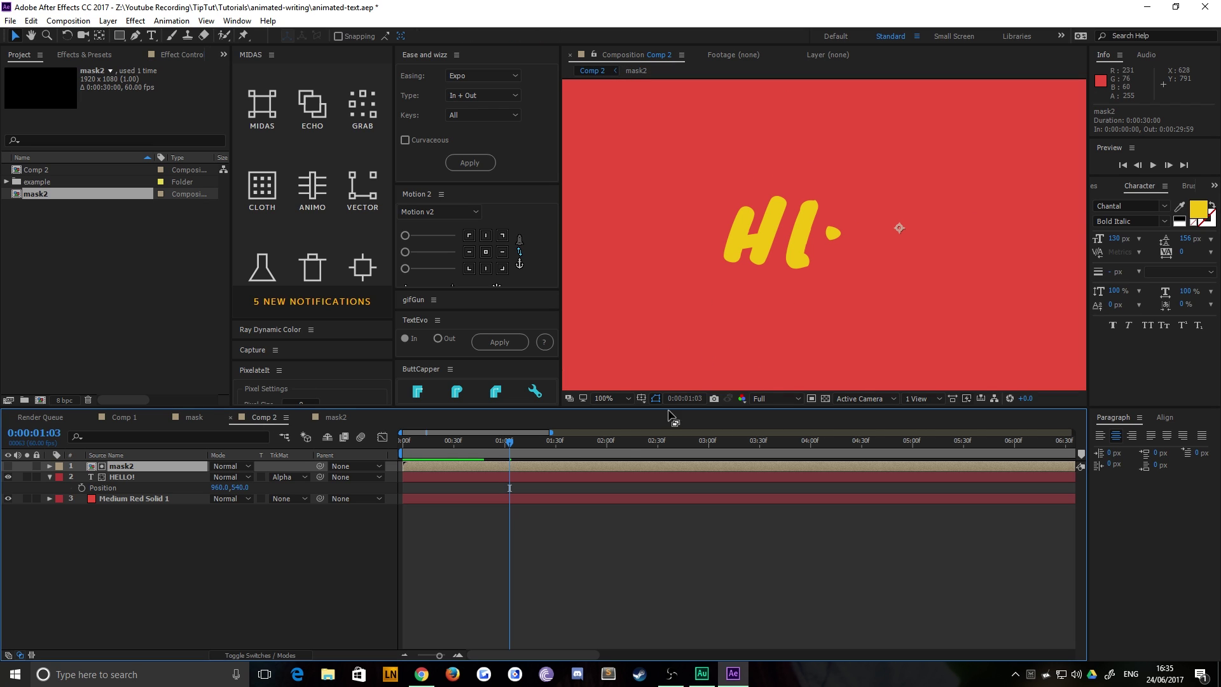
key(space)
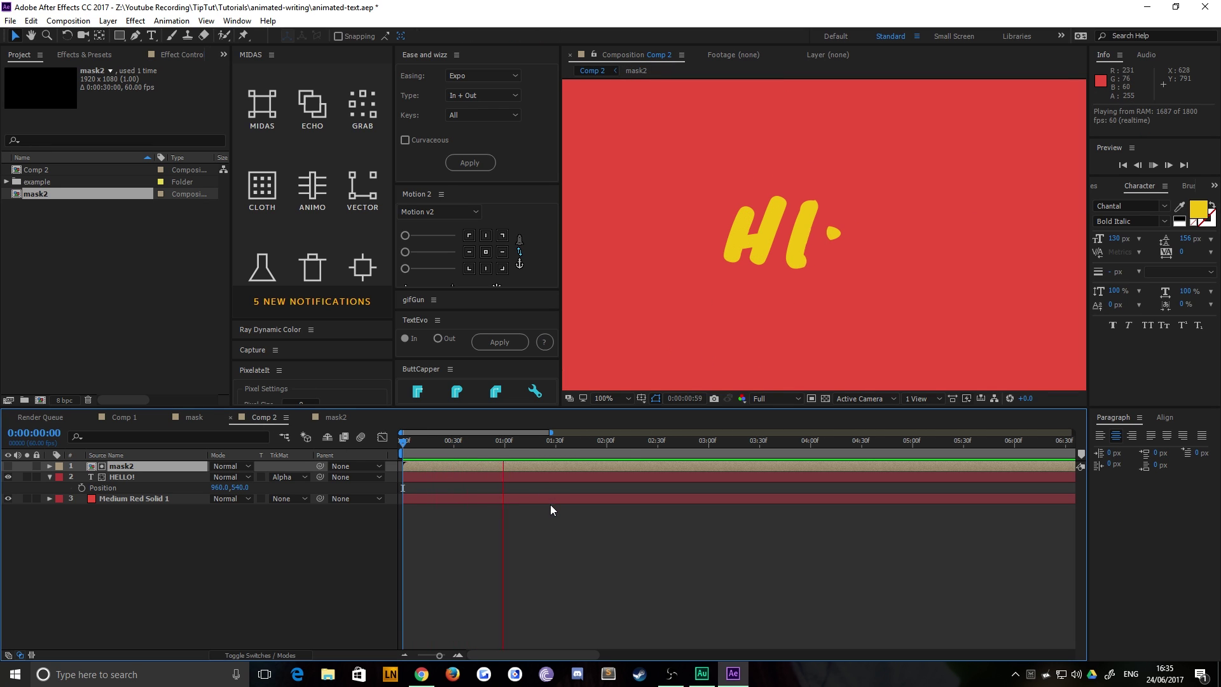
scroll(871, 270, down, 2)
click(609, 398)
click(605, 413)
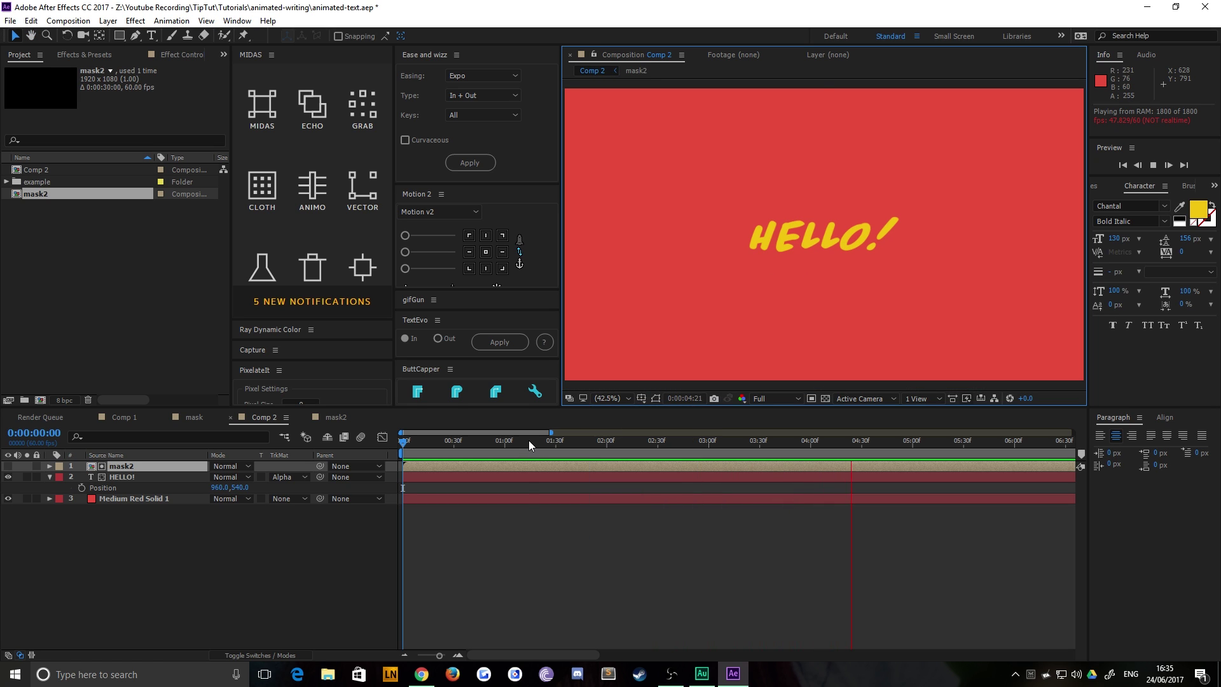
End the work area at 3:00, trim the comp to the work area, and replay
drag(528, 440, 709, 443)
key(n)
right_click(626, 453)
click(667, 495)
key(space)
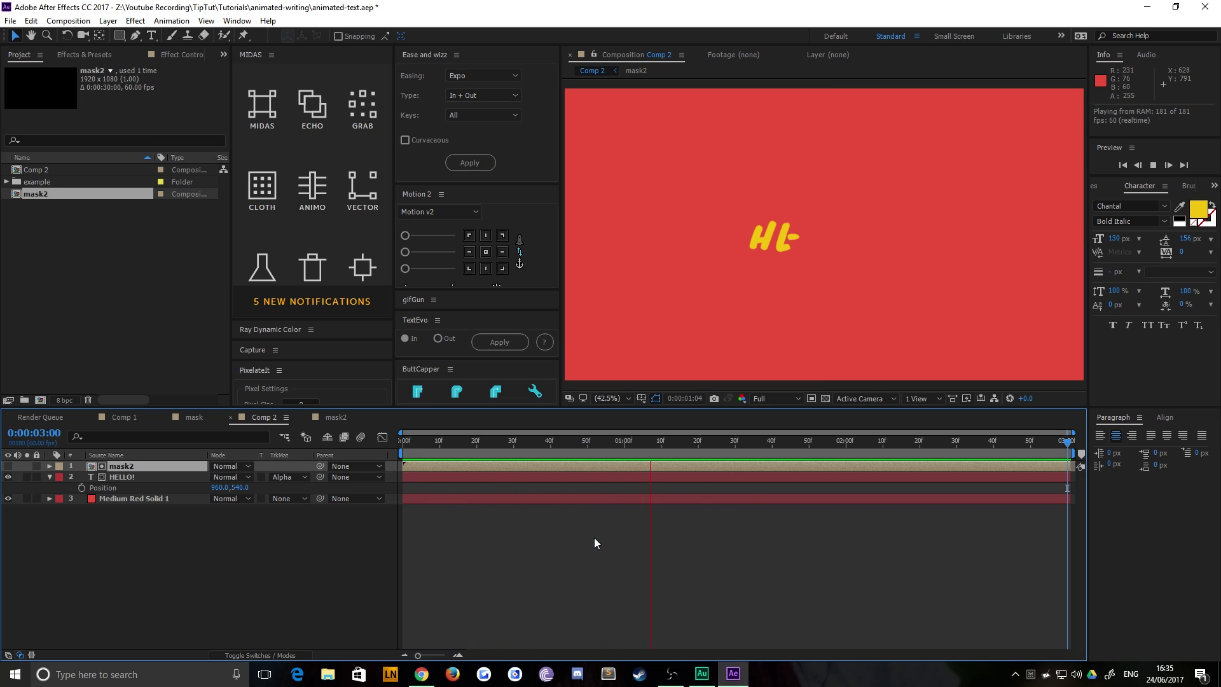